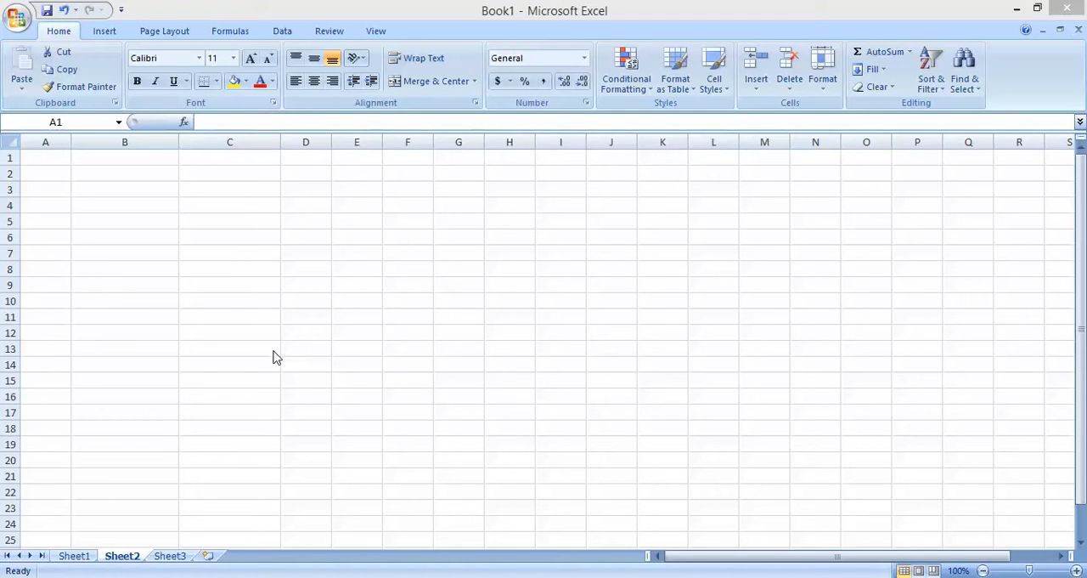
Step: Enter the column header "Serial. No" in cell A1
click(56, 159)
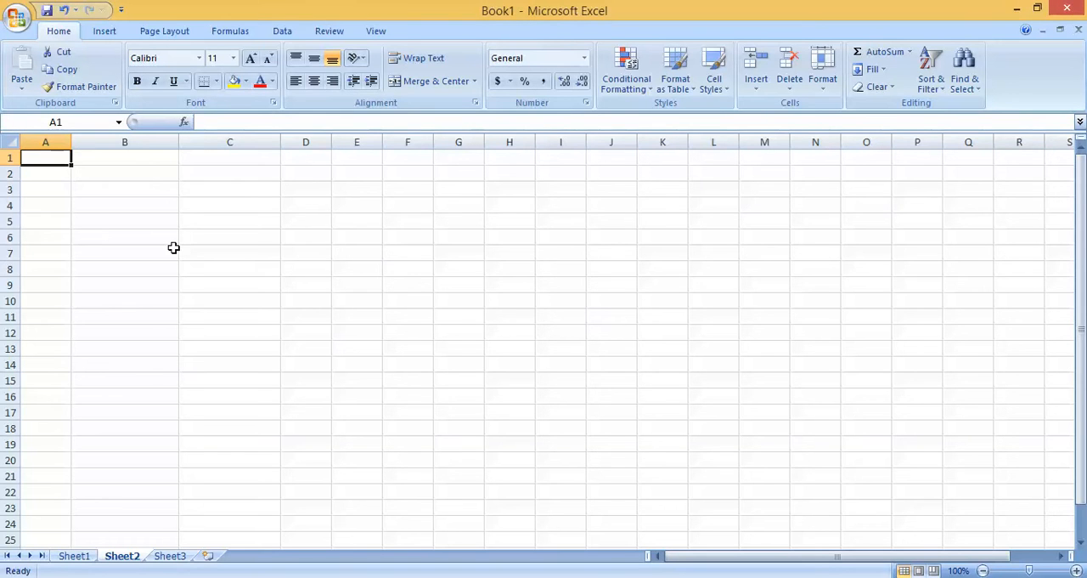
text(Ser)
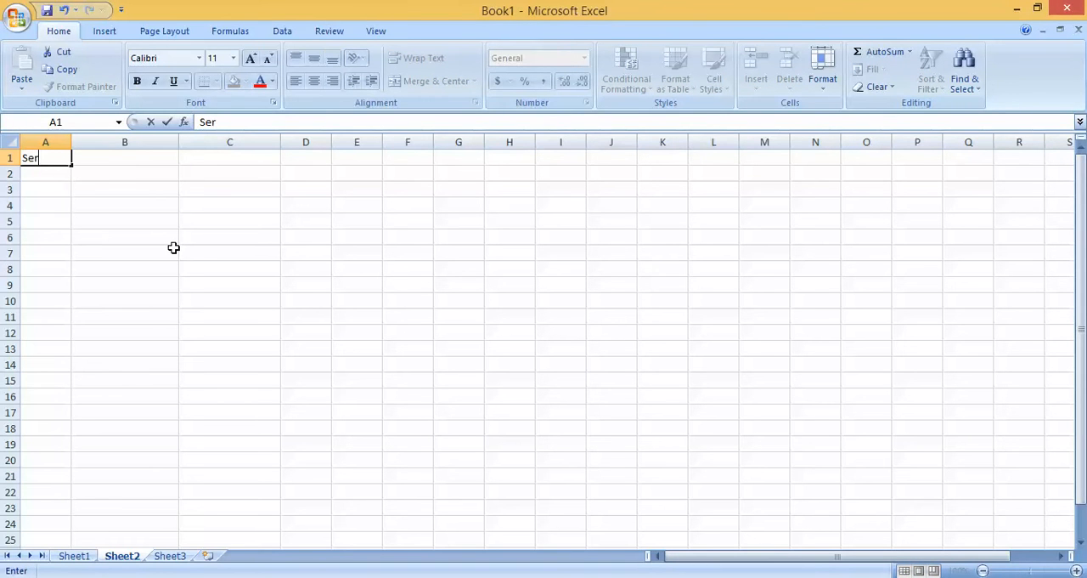
text(ial. No)
key(Tab)
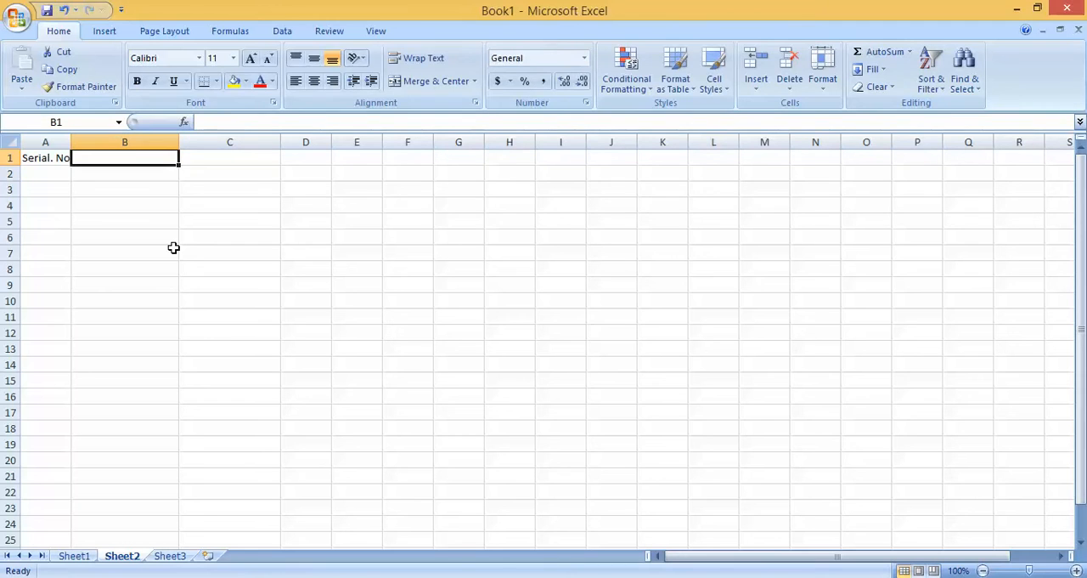
Step: Enter the column header "Date(mm/dd/yyyy)" in cell B1
text(Date()
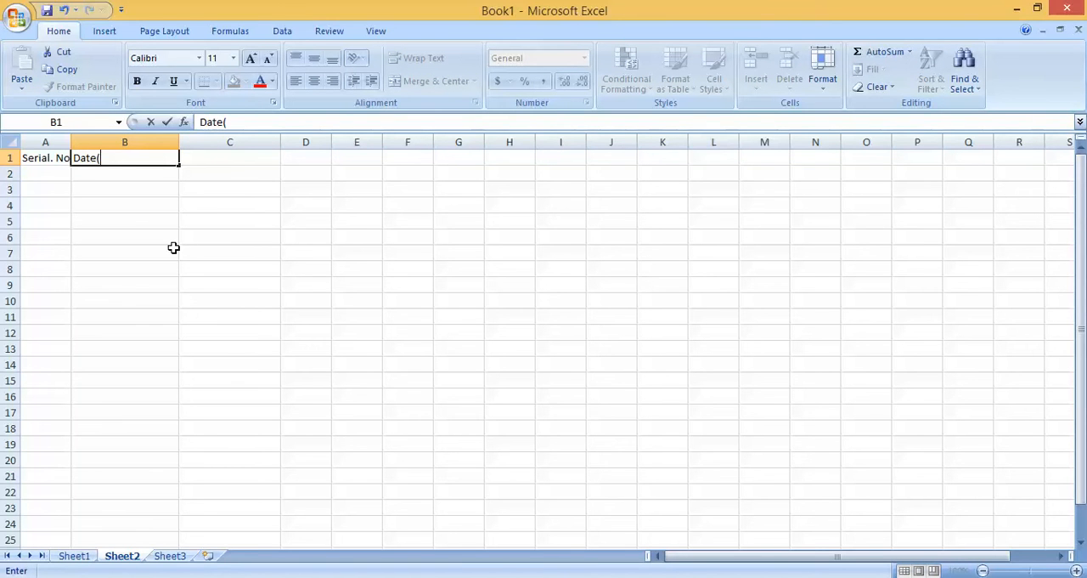
text(mm/dd/yyyy)
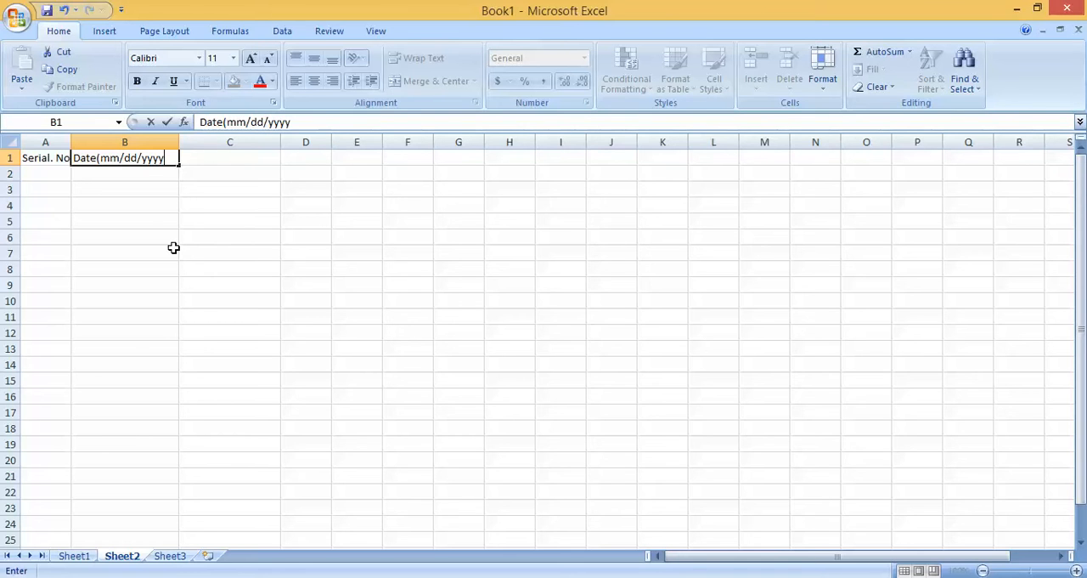
text())
key(Tab)
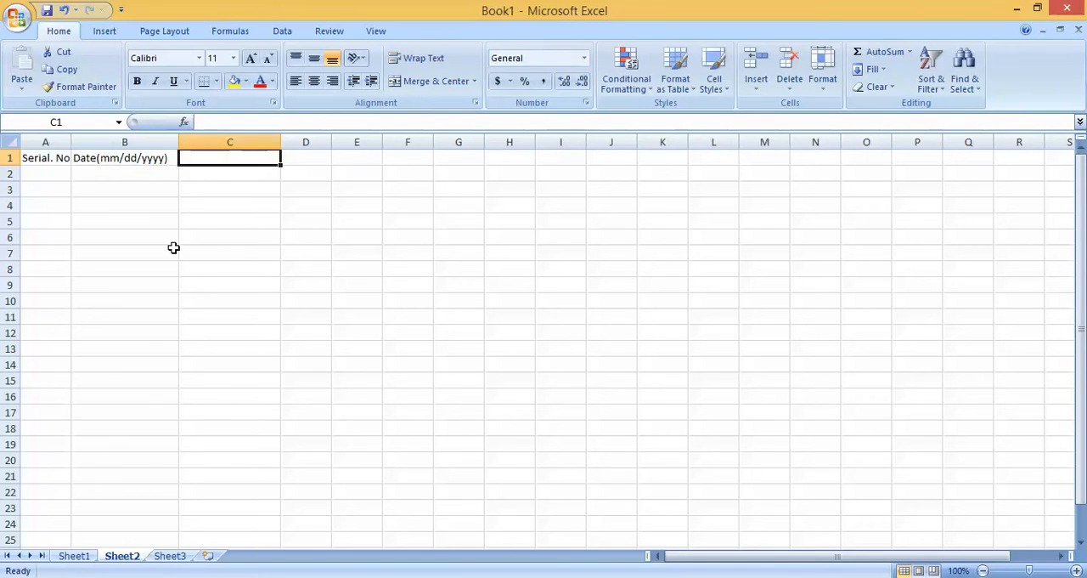
Step: Add the column headers "Item" in cell C1 and "Amount" in cell D1
text(Item)
key(Tab)
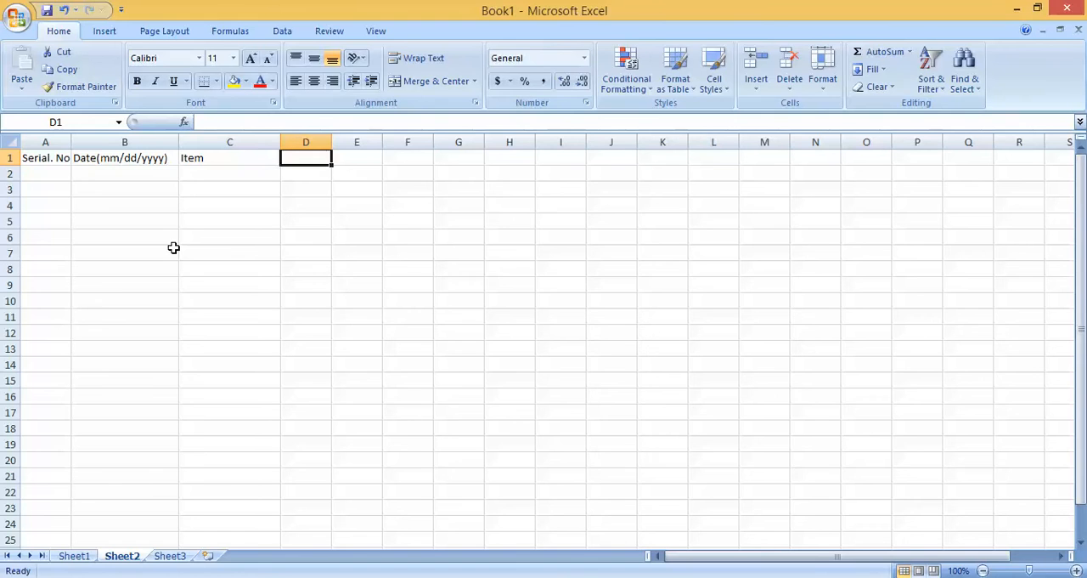
text(Amount)
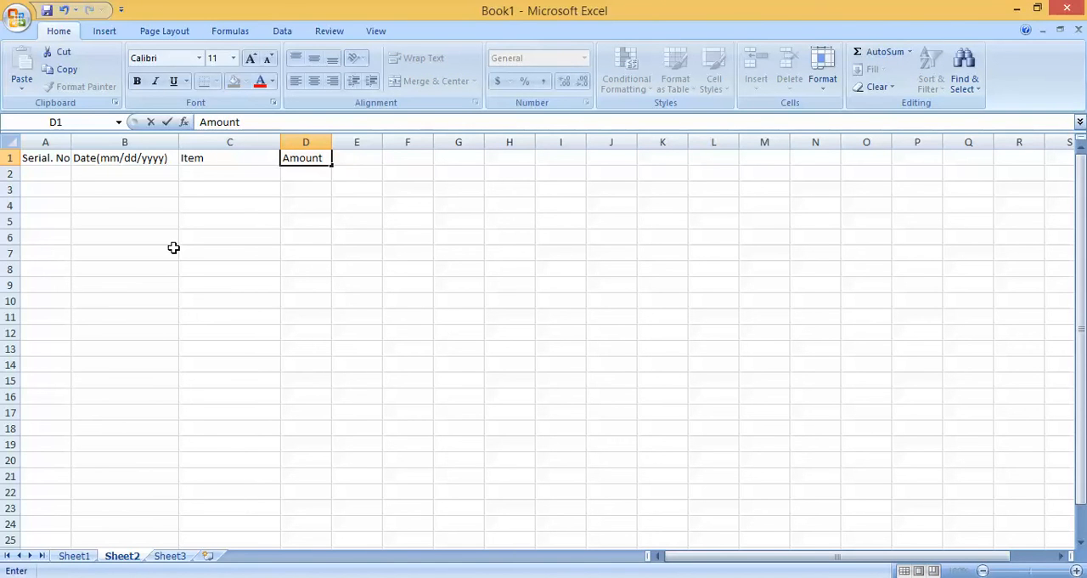
click(173, 247)
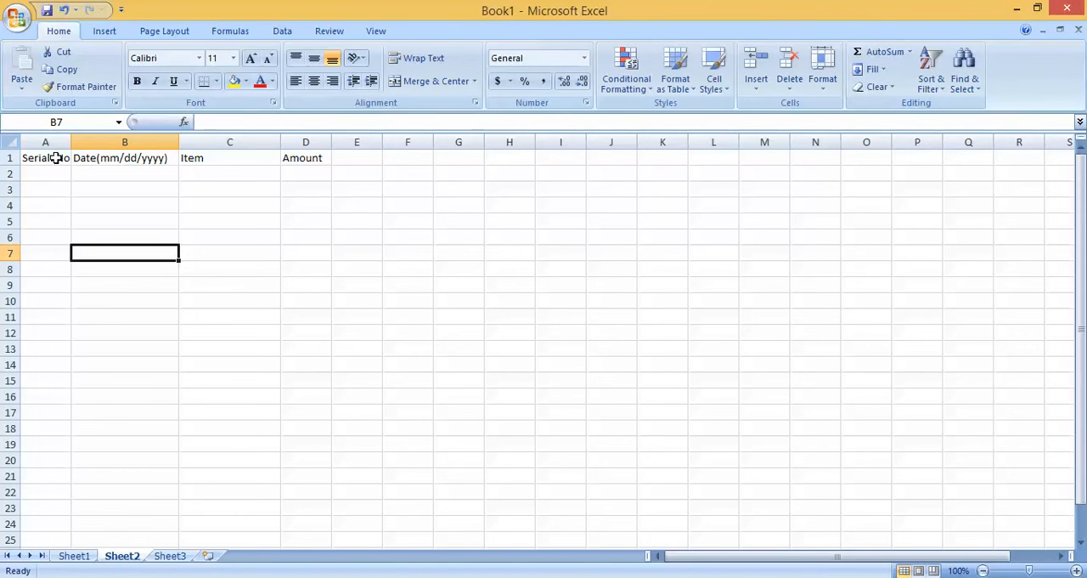
Step: Start the first expense record in row 2 with serial number 1 and the date 01/01/2016
click(54, 173)
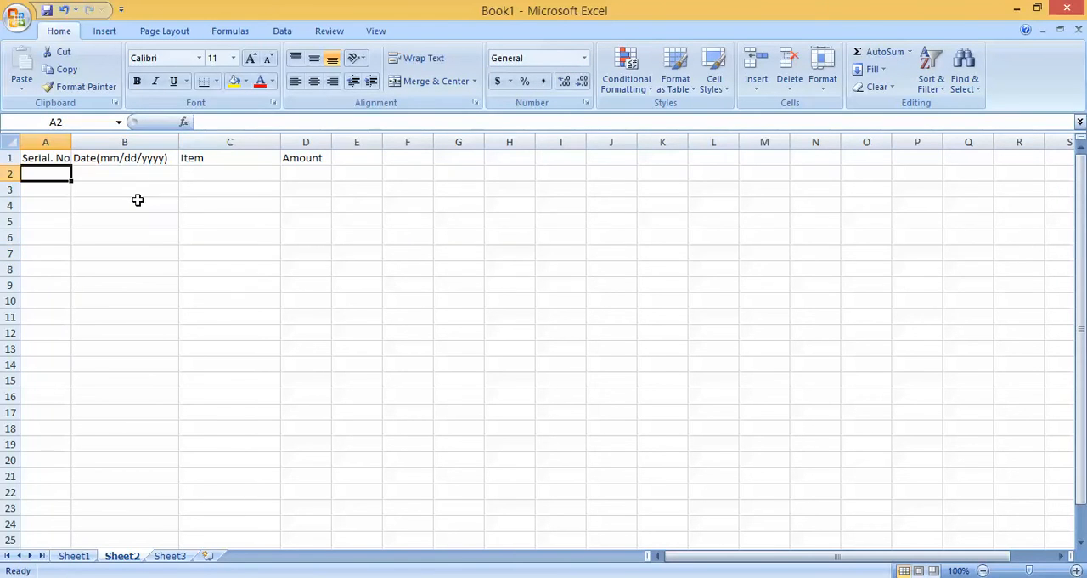
text(1)
click(121, 173)
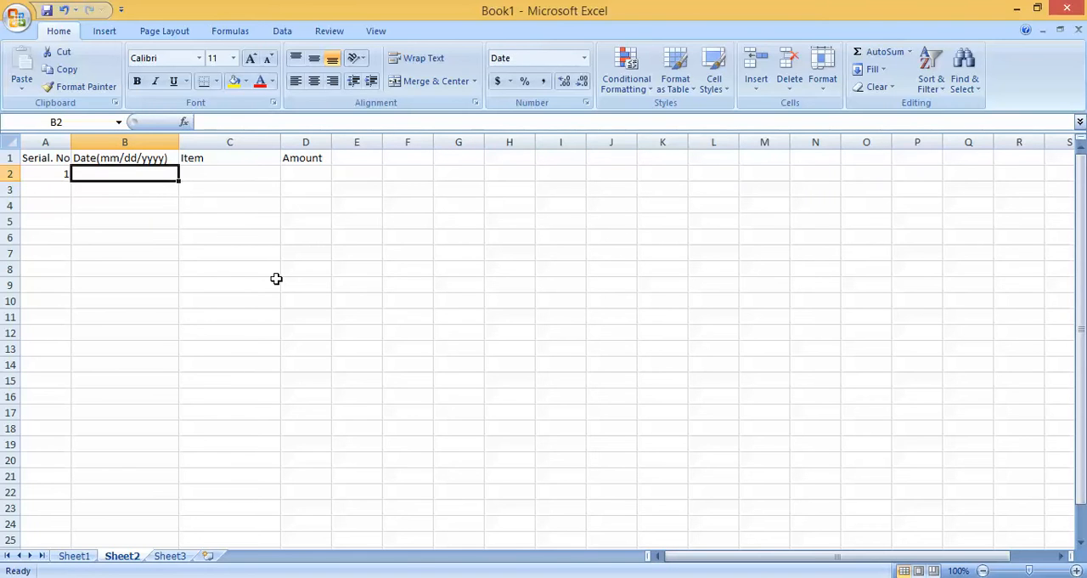
text(01/01)
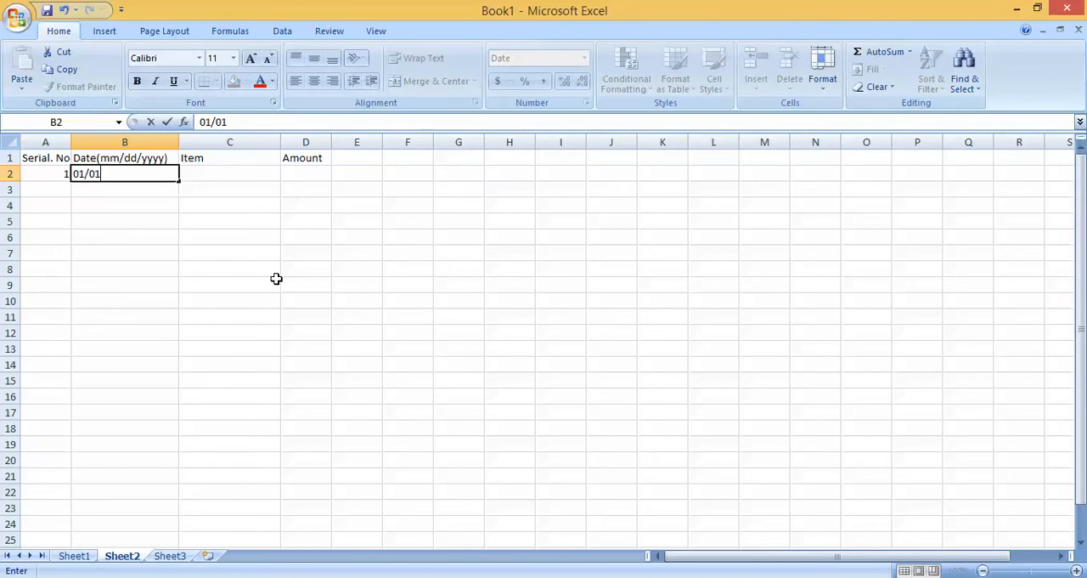
text(/2016)
key(Tab)
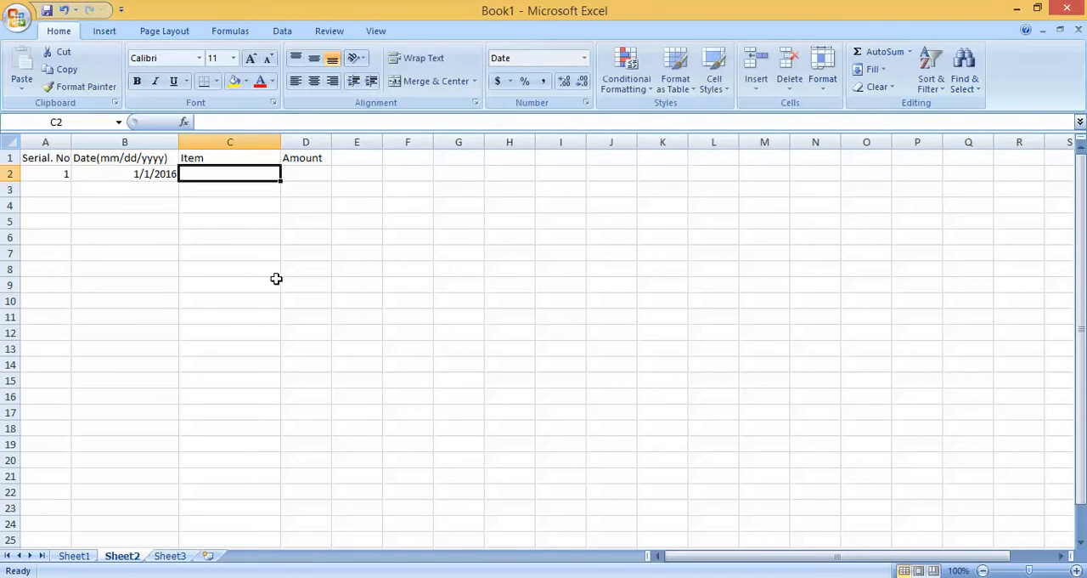
Step: Complete row 2 with the item "Rent" and the amount 900.00
text(Rent)
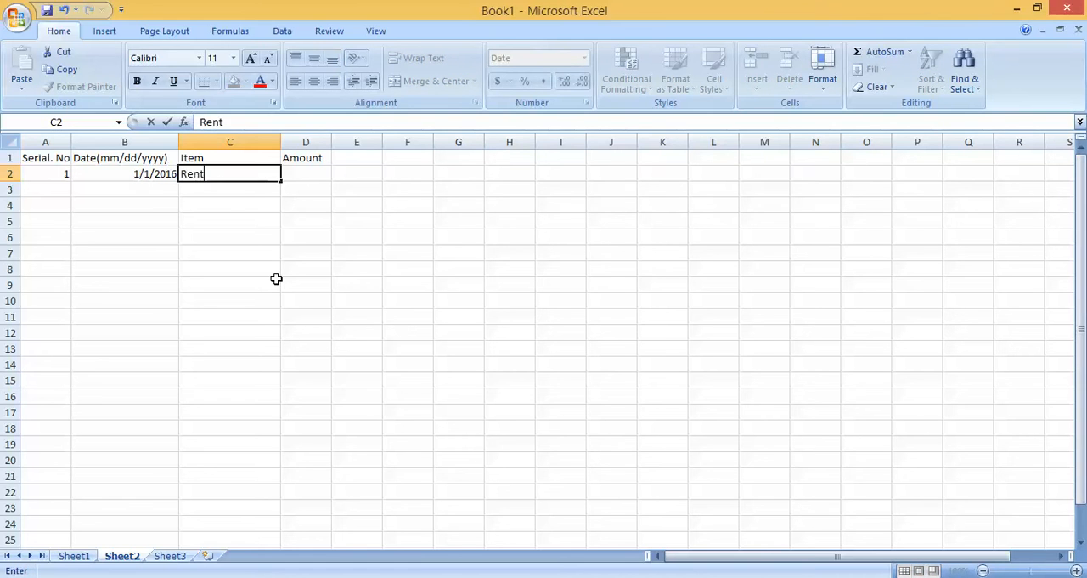
key(Tab)
text(9)
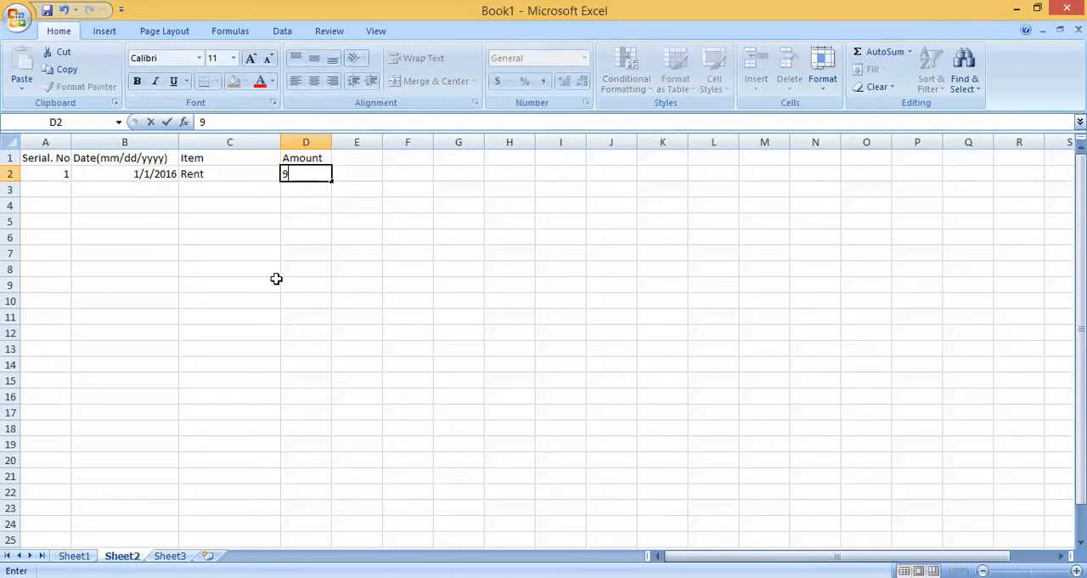
text(00.00)
click(276, 279)
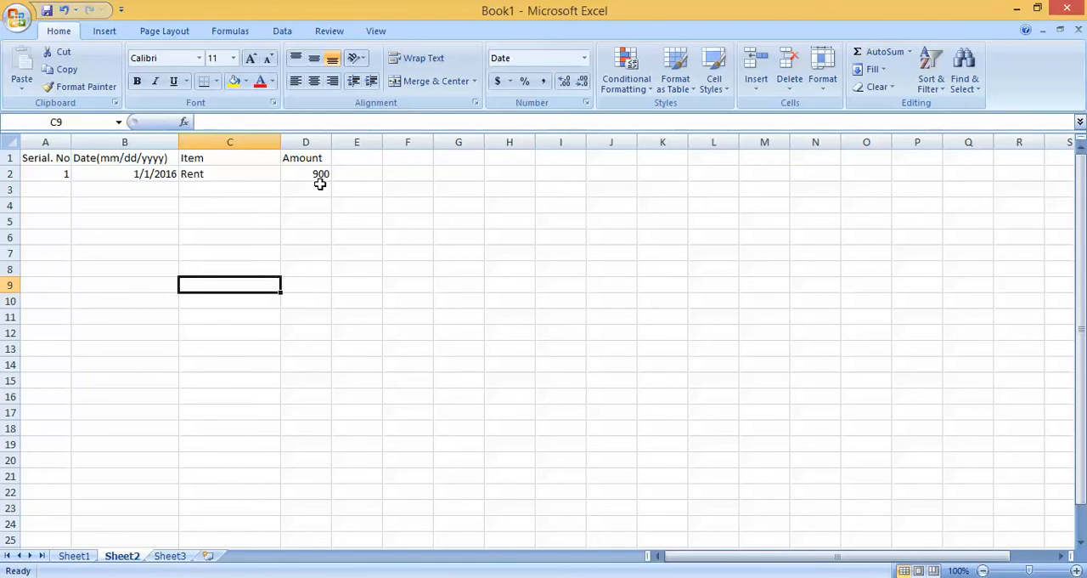
Step: Start the second expense record in row 3 with serial number 2 and the date 1/1/2016
click(56, 188)
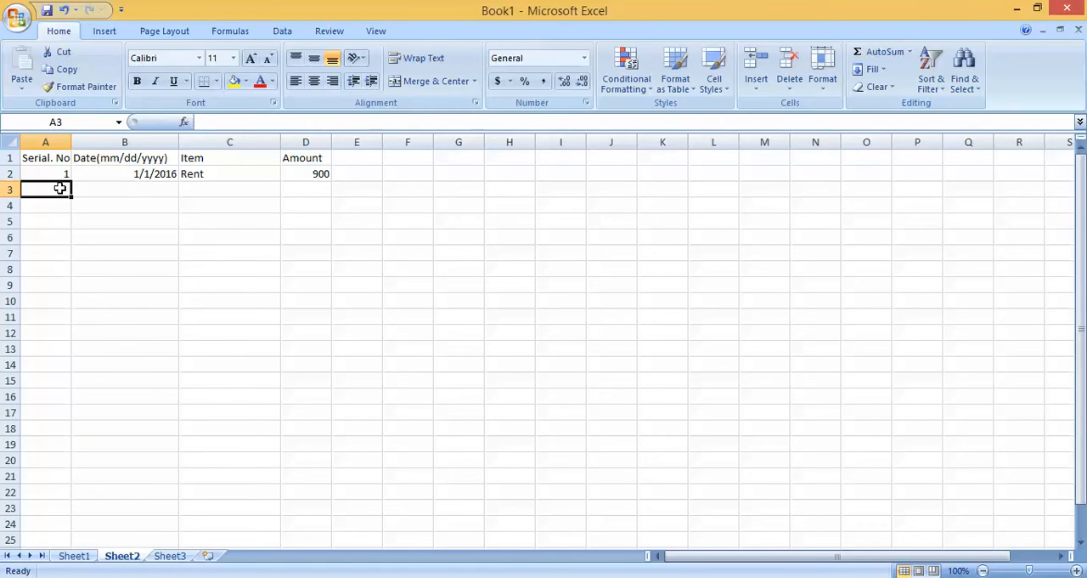
text(2)
click(127, 189)
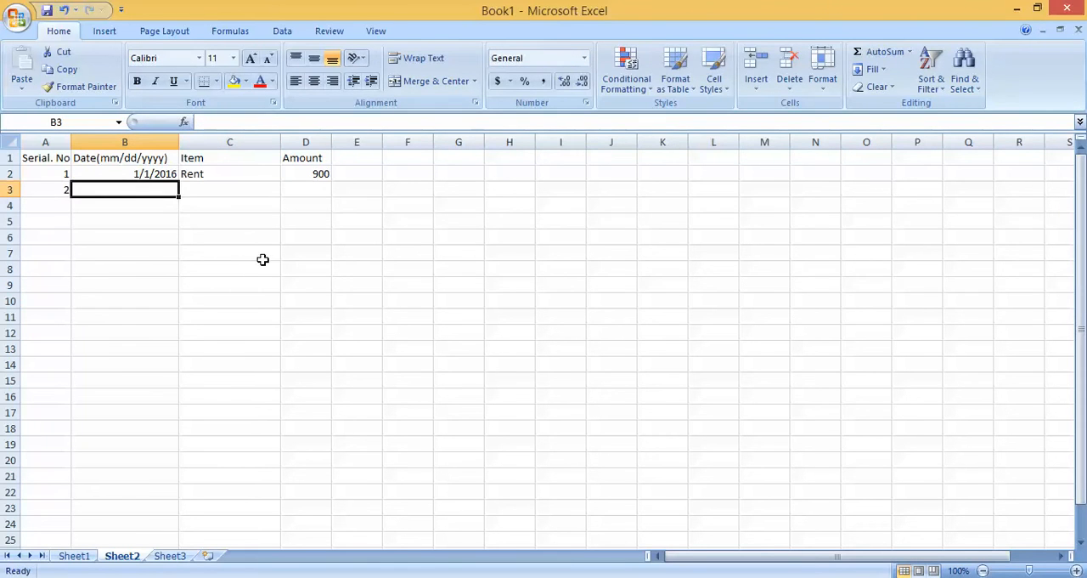
text(1/1/)
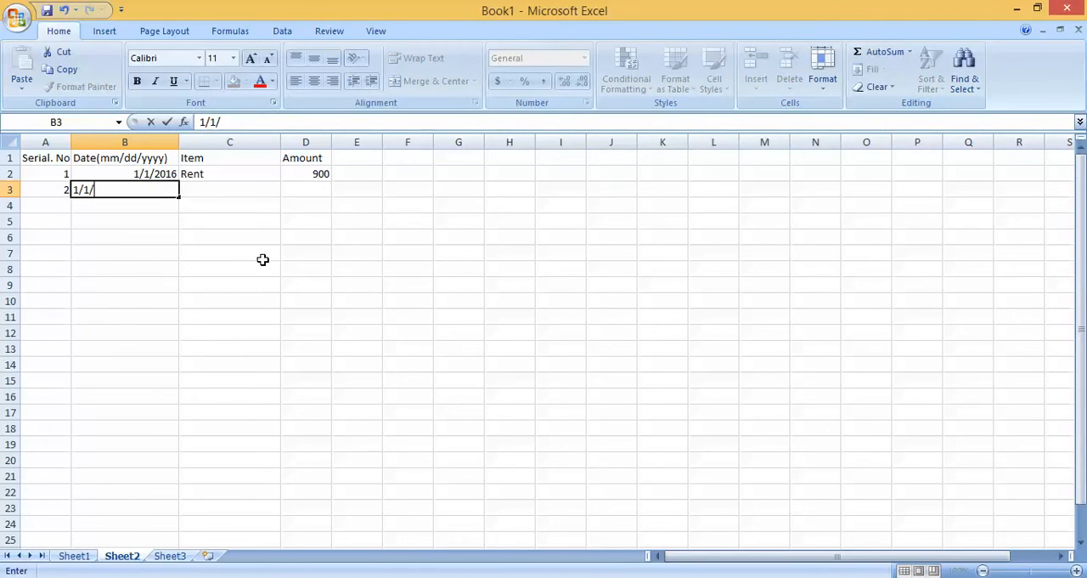
text(2016)
key(Tab)
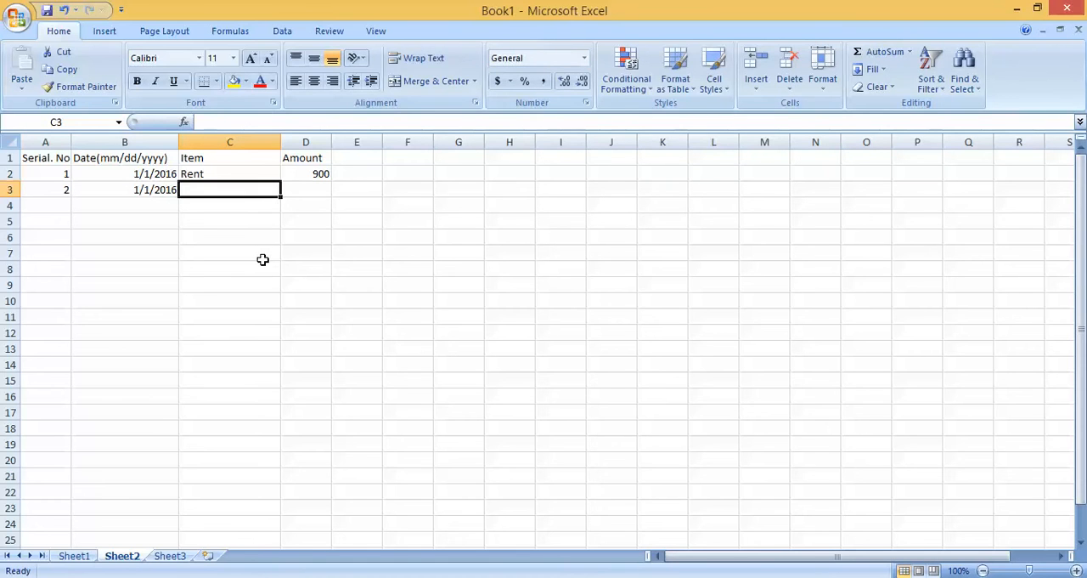
Step: Complete row 3 with the item "Food" and the amount 20.50
text(Food)
key(Tab)
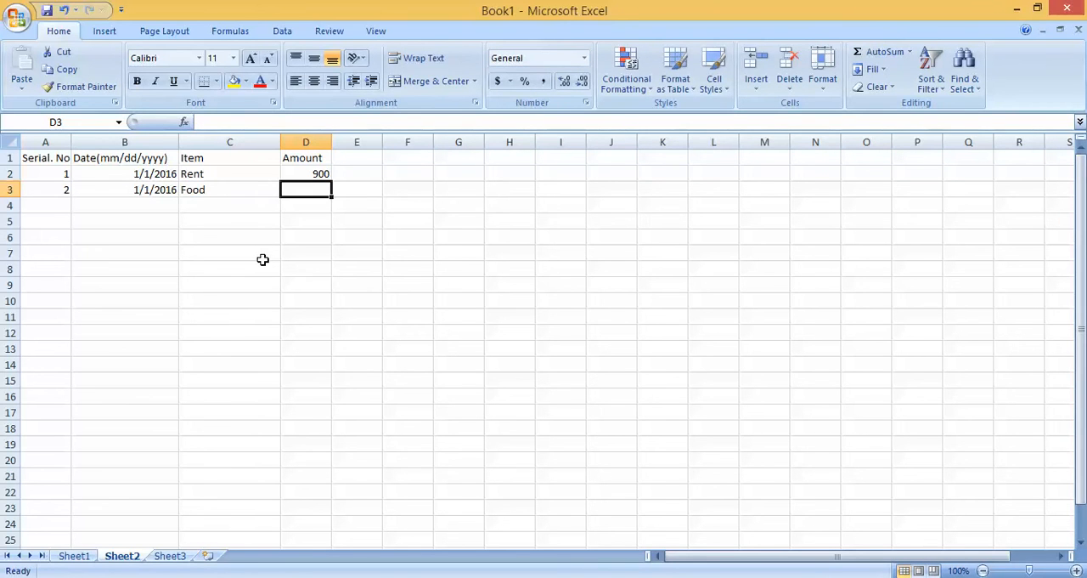
text(20)
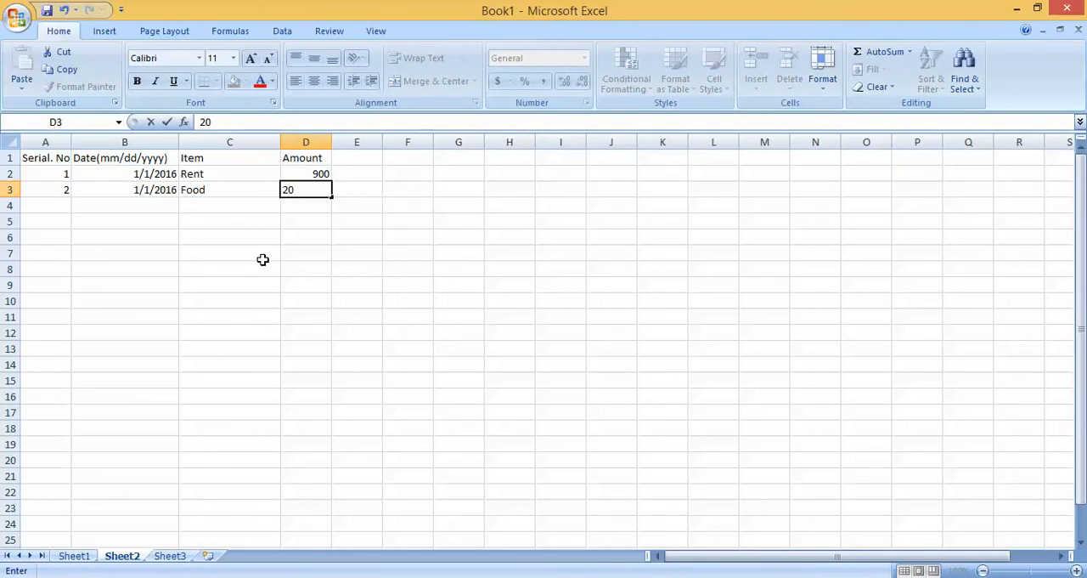
text(.50)
click(262, 259)
Step: Start the third expense record in row 4 with serial number 3 and the date 1/1/2016
click(62, 207)
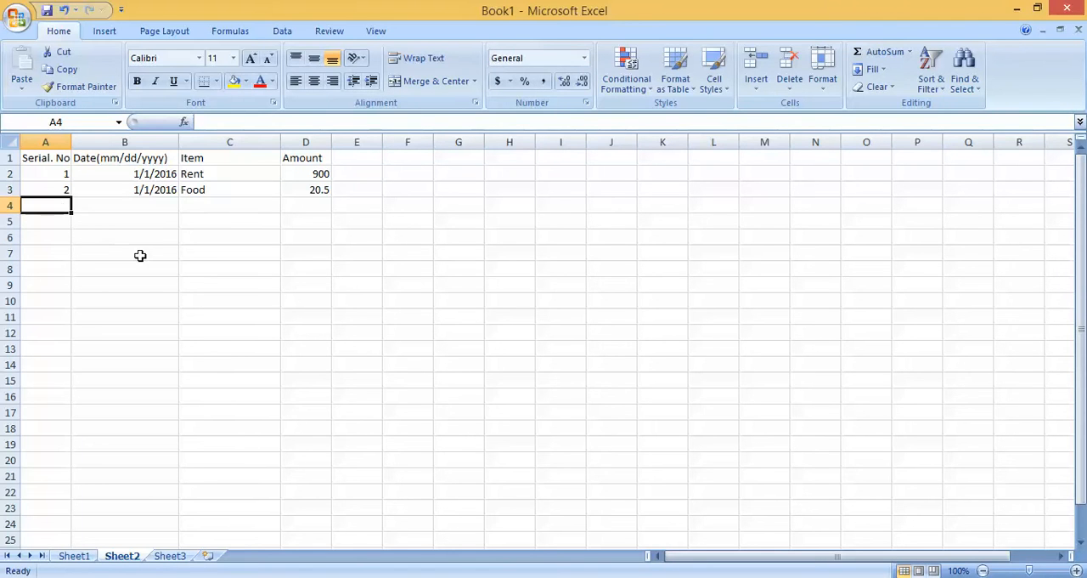
text(3)
click(137, 213)
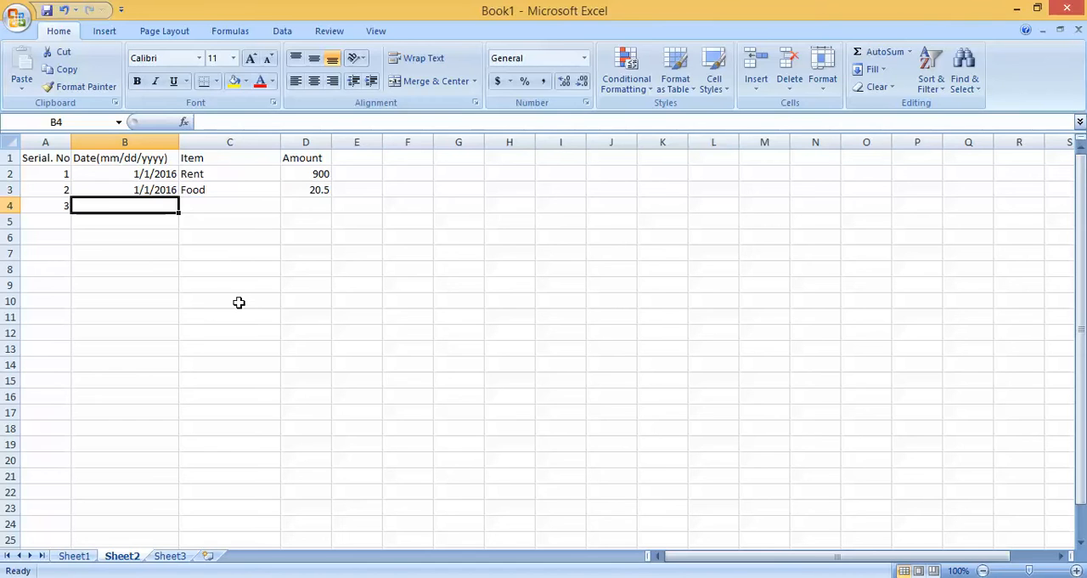
text(1/1/)
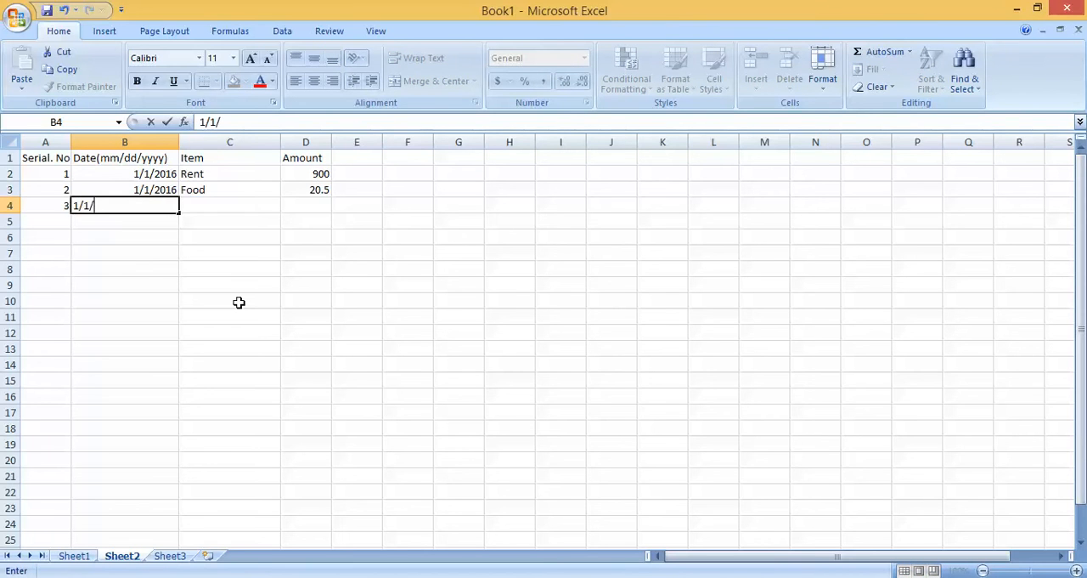
text(2016)
key(Tab)
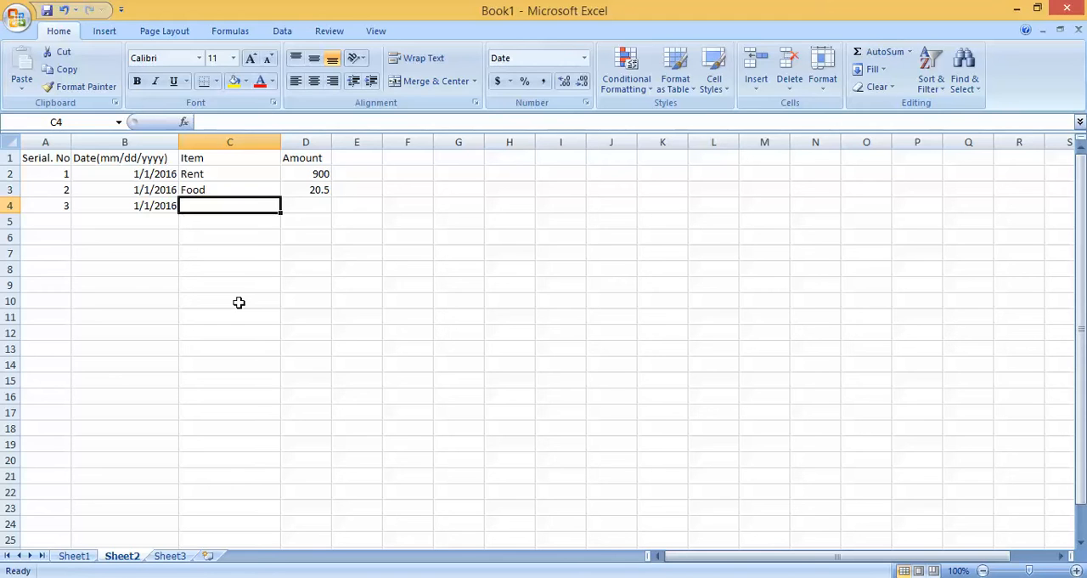
Step: Complete row 4 with the item "Gas" and the amount 45.009
text(F)
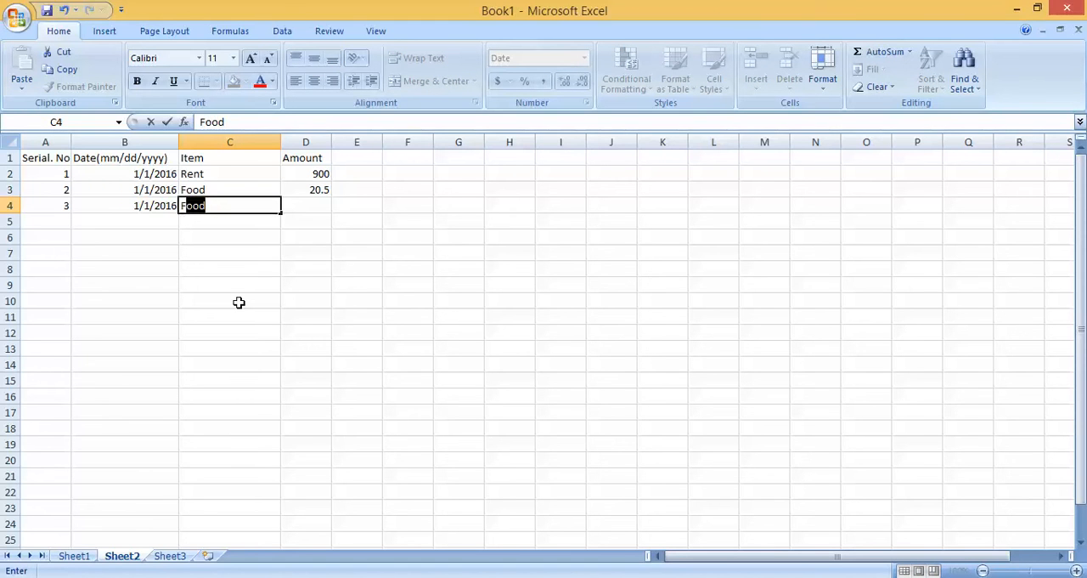
key(BackSpace)
key(BackSpace)
text(Gas)
key(Tab)
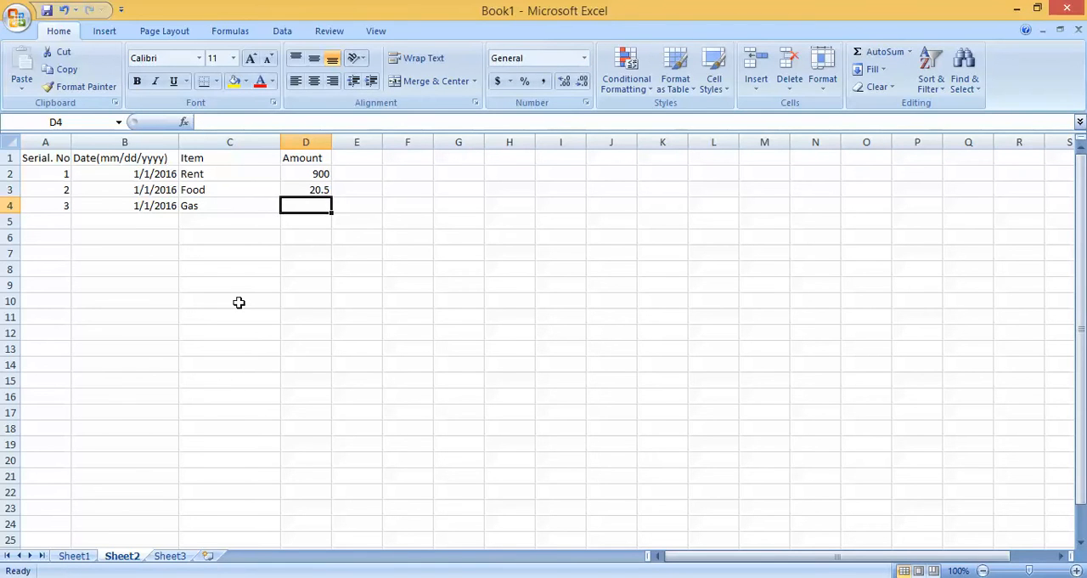
text(45)
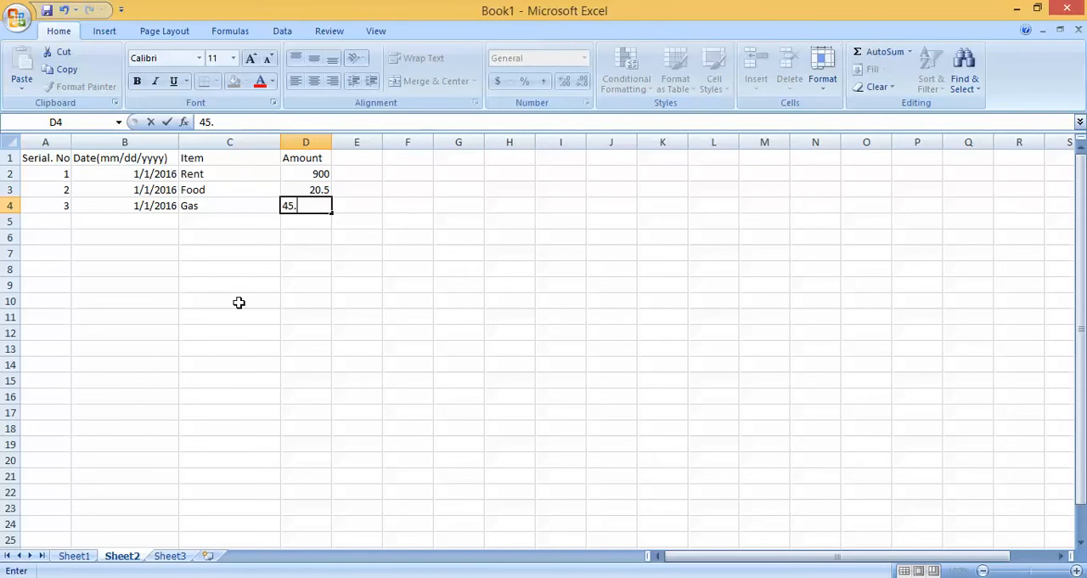
text(.009)
click(238, 302)
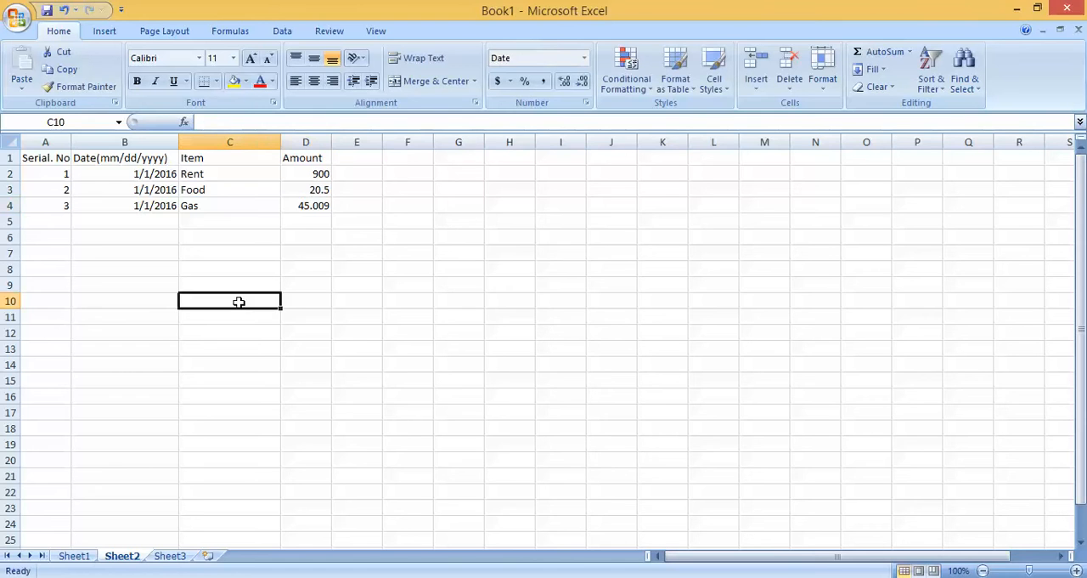
Step: Start the fourth expense record in row 5 with serial number 4 and the date 1/2/2016
click(61, 221)
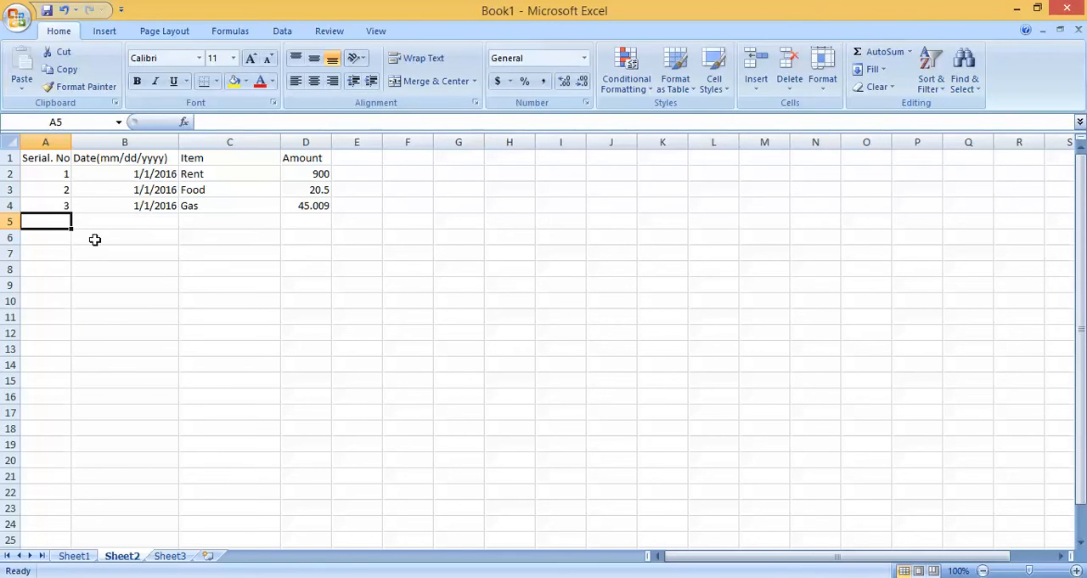
text(4)
click(119, 222)
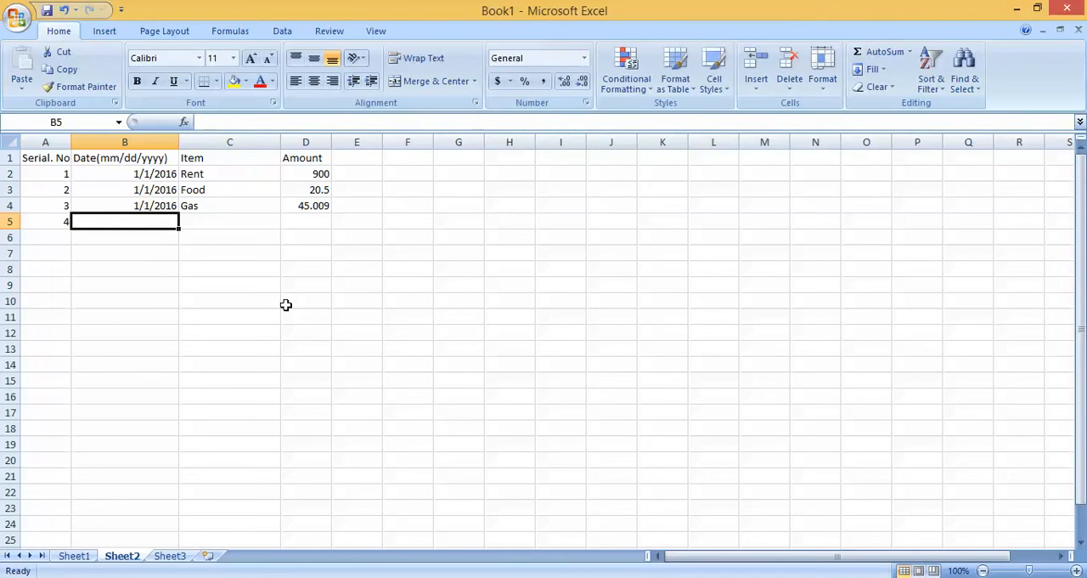
text(1/2/)
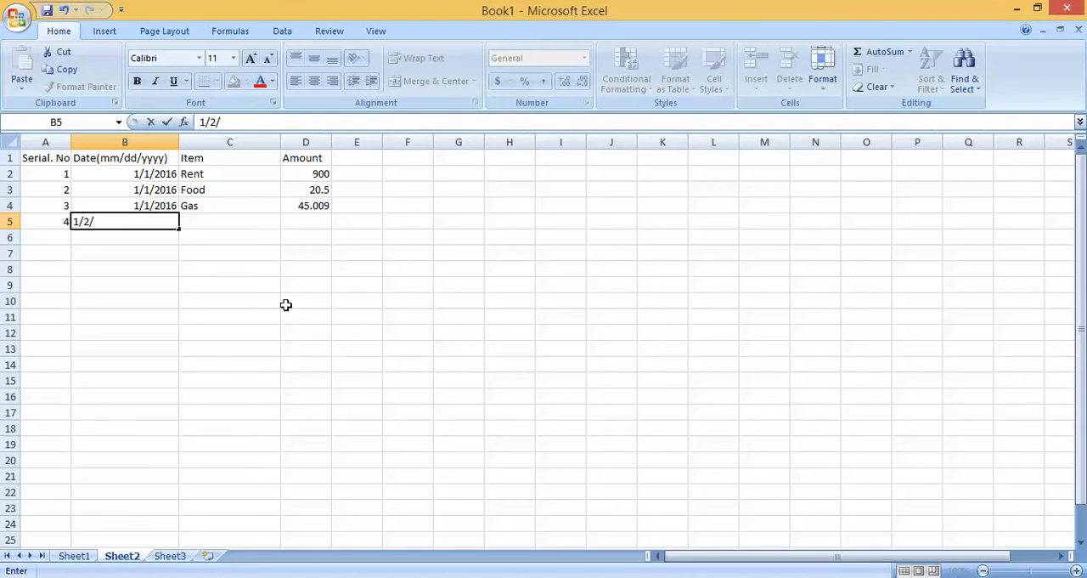
text(2016)
click(286, 305)
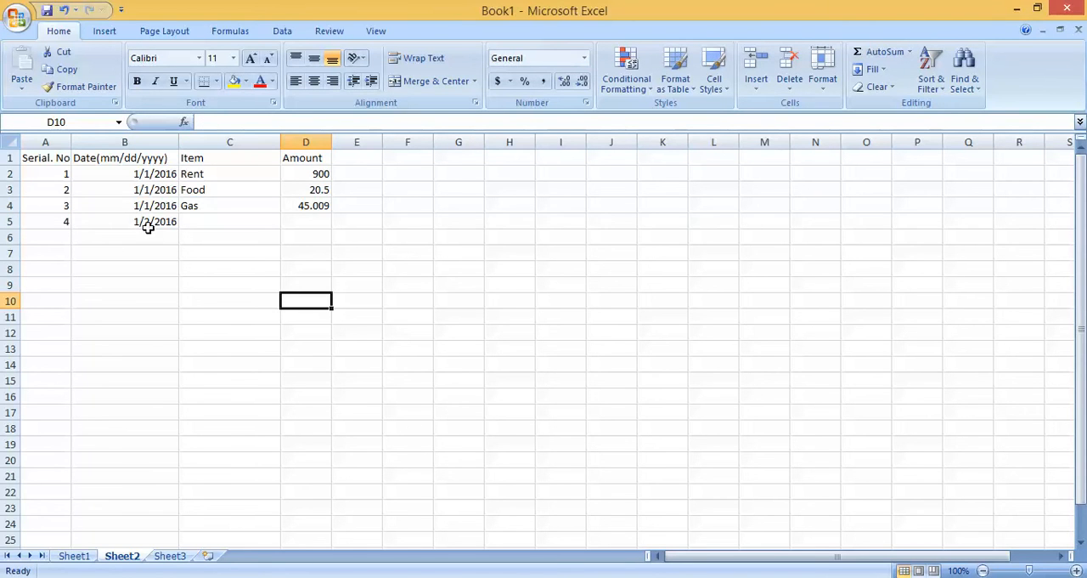
Step: Complete row 5 with the item "Phone Bill" and the amount 105.07
click(217, 218)
text(P)
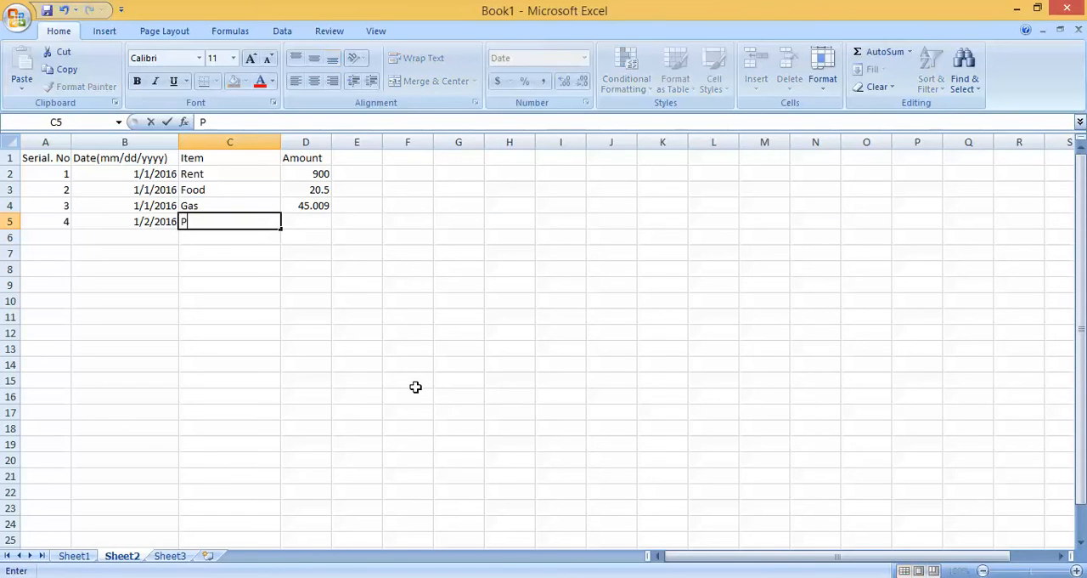
text(hone Bill)
key(Tab)
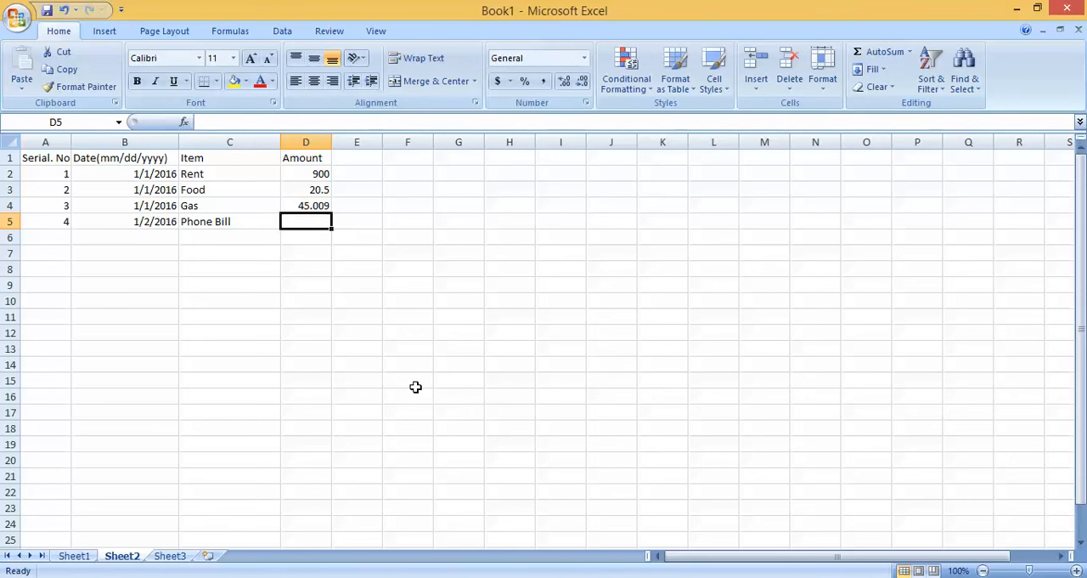
text(105)
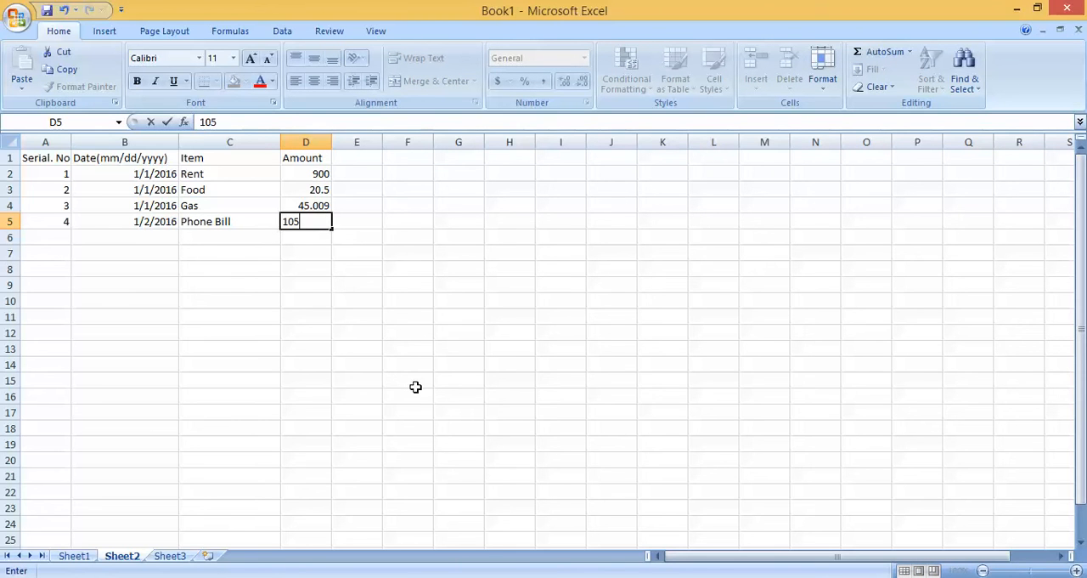
text(.07)
click(415, 387)
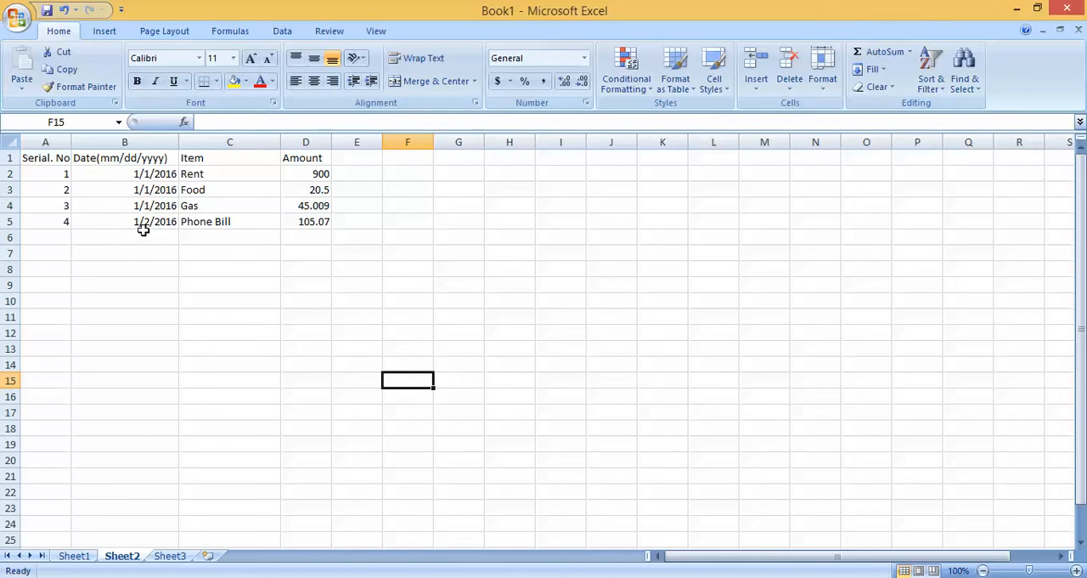
Step: Try to extend the serial numbers to row 20 by filling down from A5 alone, and undo the fill
click(48, 220)
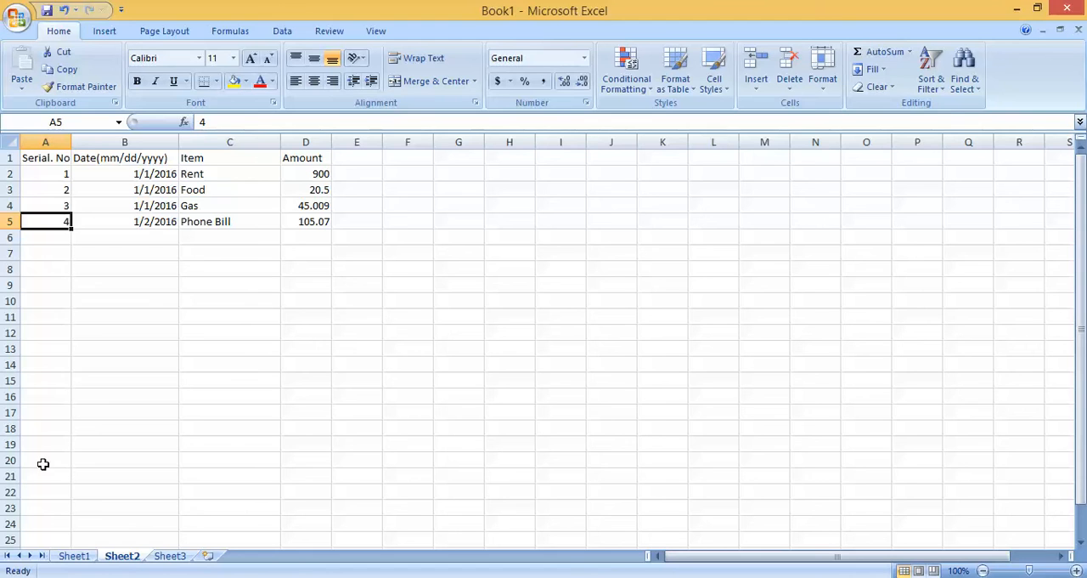
click(11, 460)
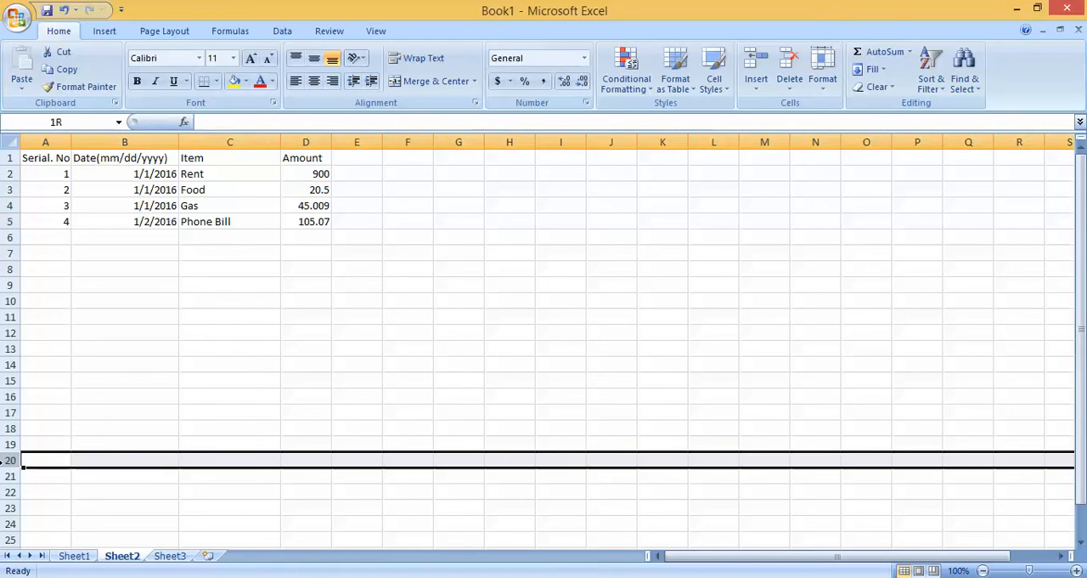
click(56, 222)
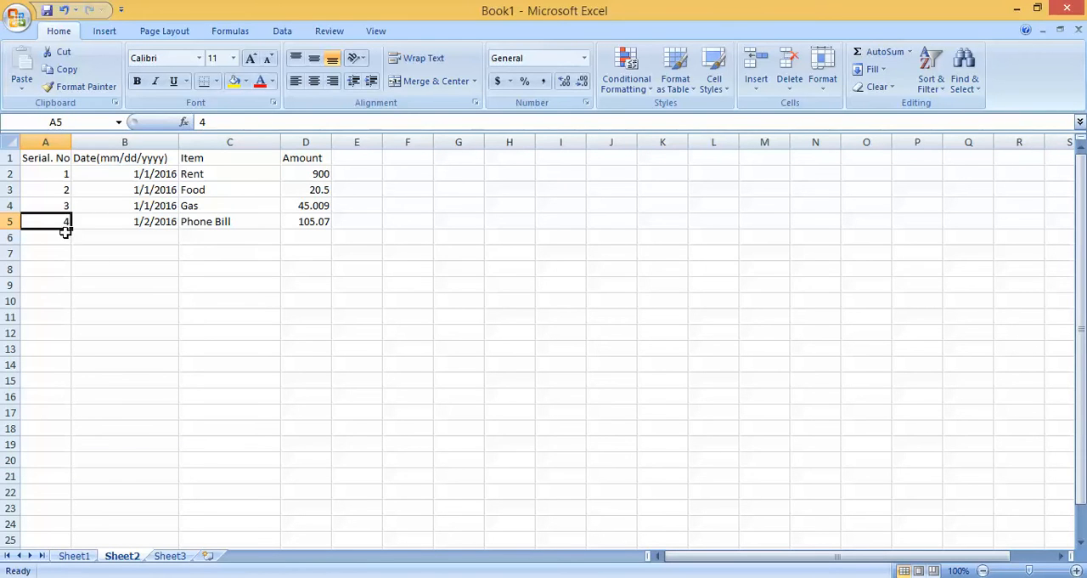
drag(71, 228, 76, 465)
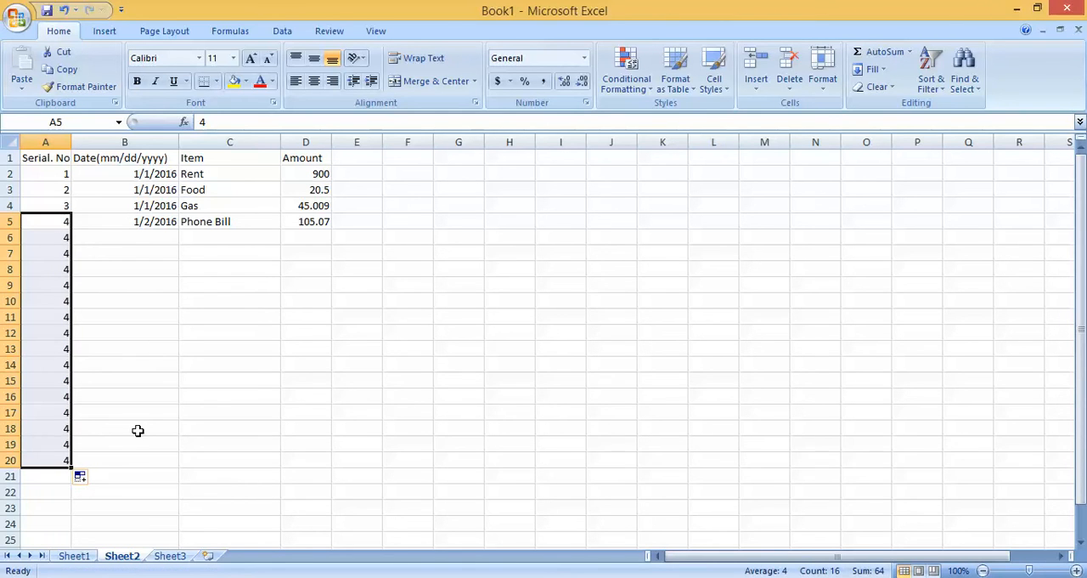
key(ctrl+z)
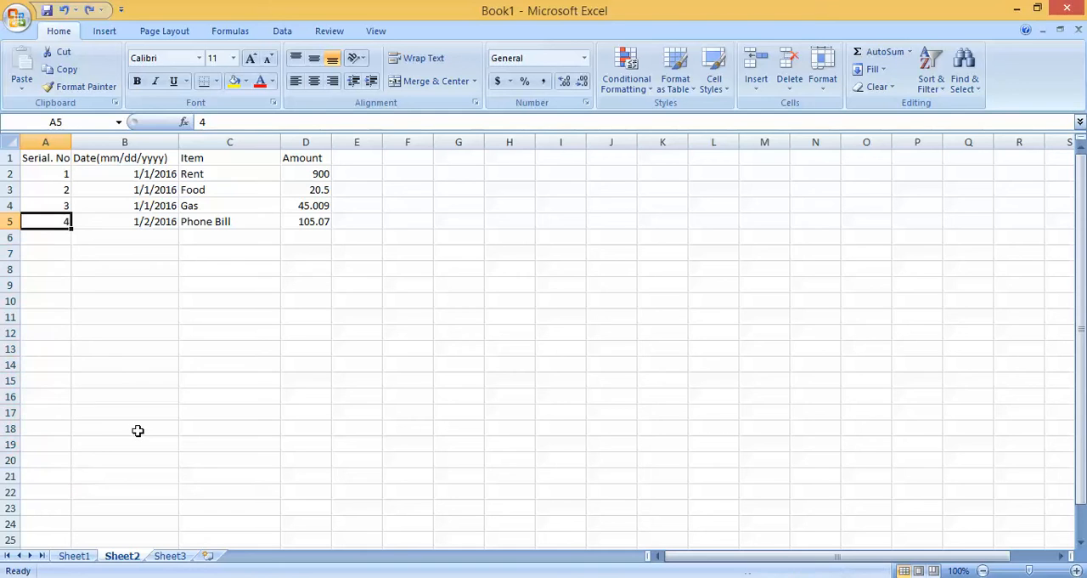
click(122, 361)
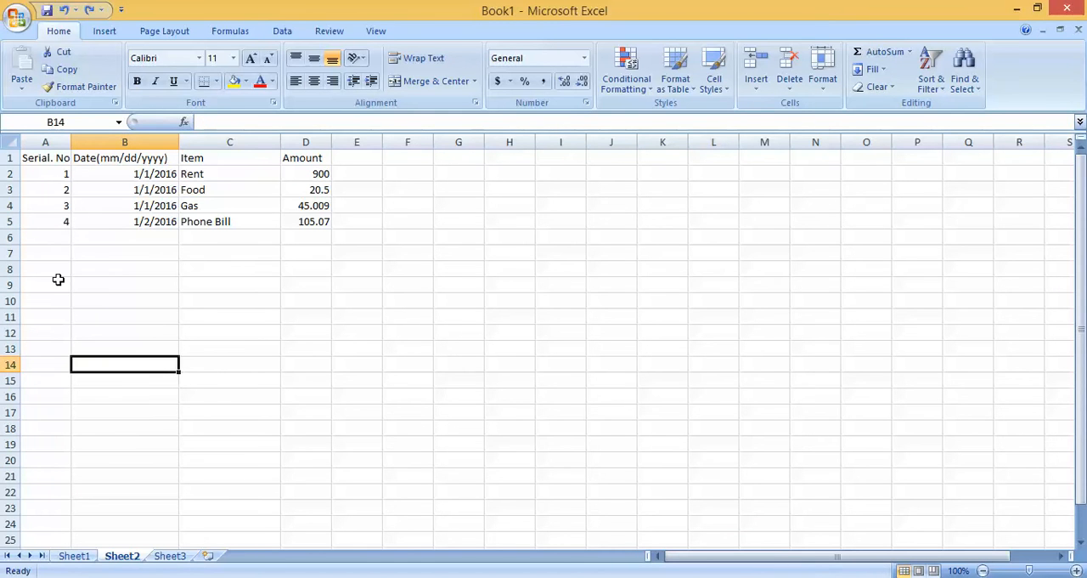
Step: Continue the serial number series from A2:A5 down to row 20 with AutoFill
drag(62, 173, 66, 221)
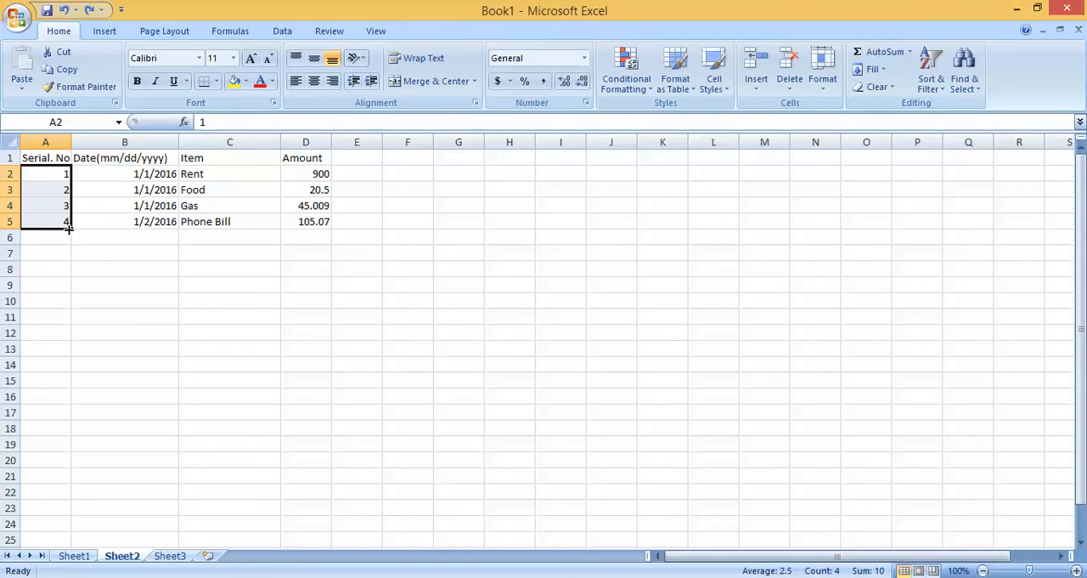
drag(70, 228, 78, 467)
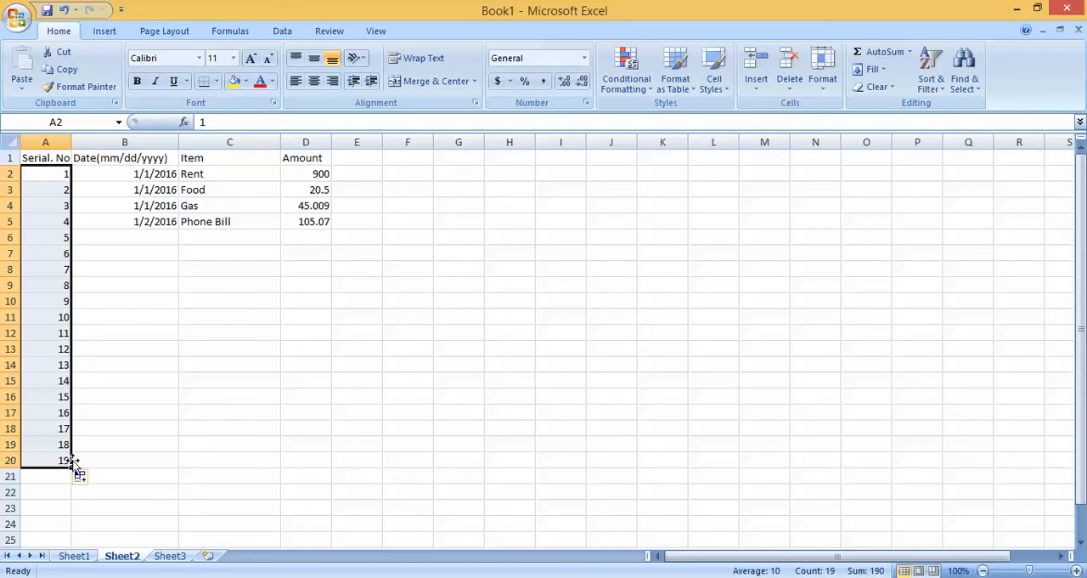
click(317, 429)
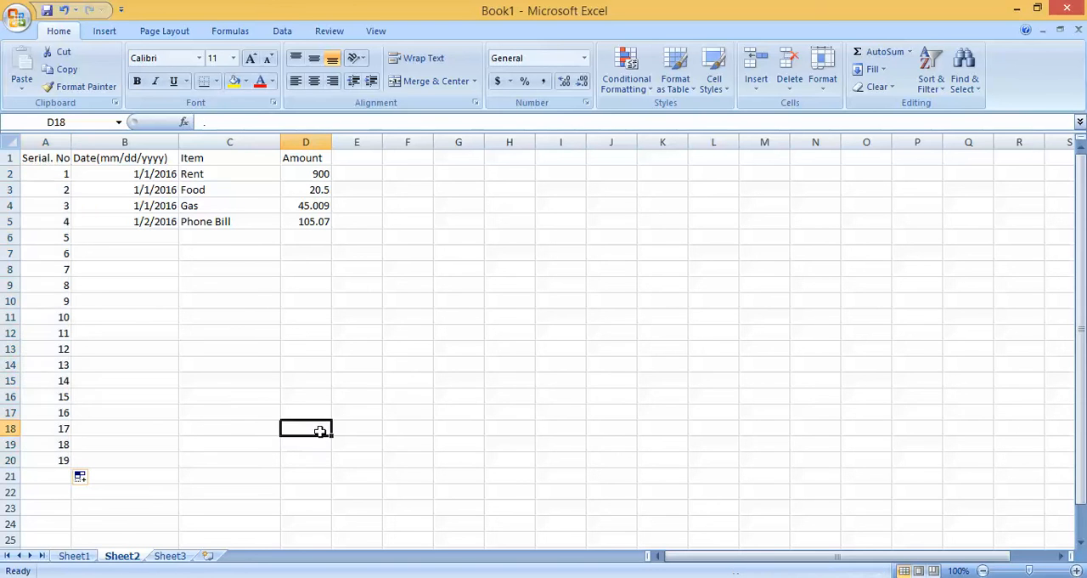
Step: Try to copy the date in B5 into B6:B20, and undo the paste
click(144, 222)
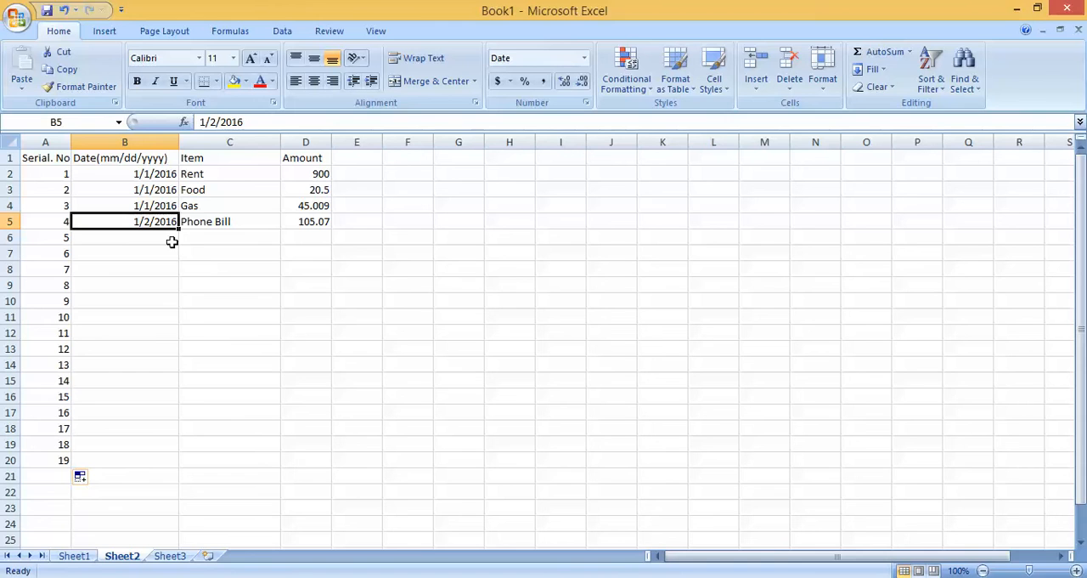
key(ctrl+c)
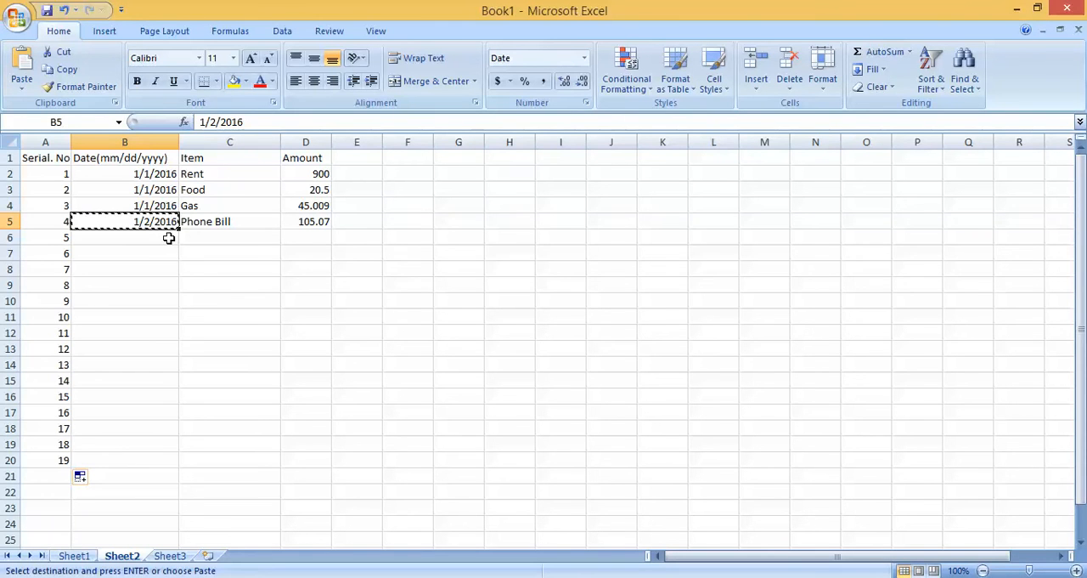
drag(167, 239, 164, 461)
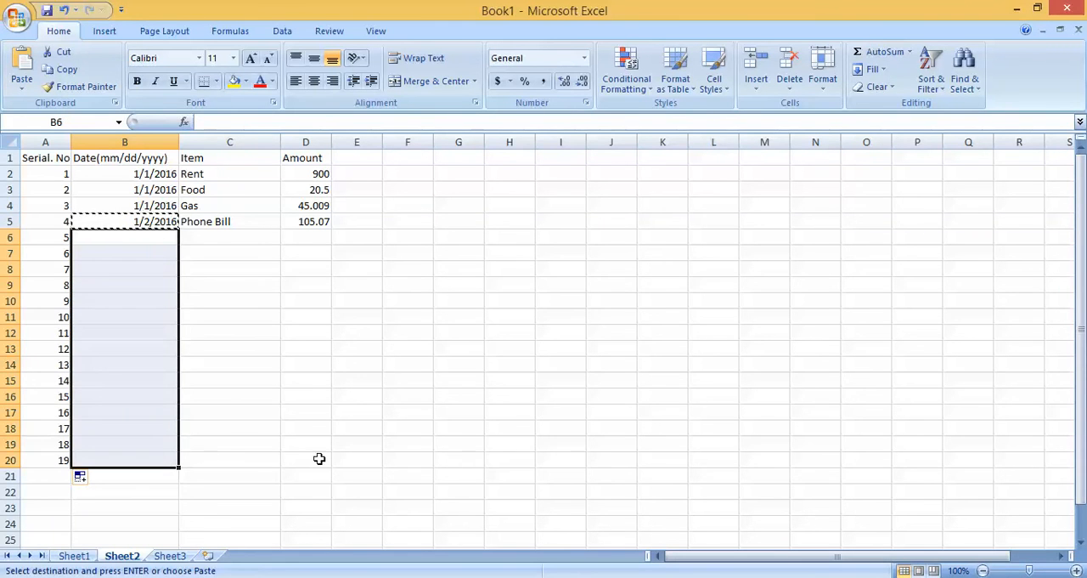
key(ctrl+v)
key(Escape)
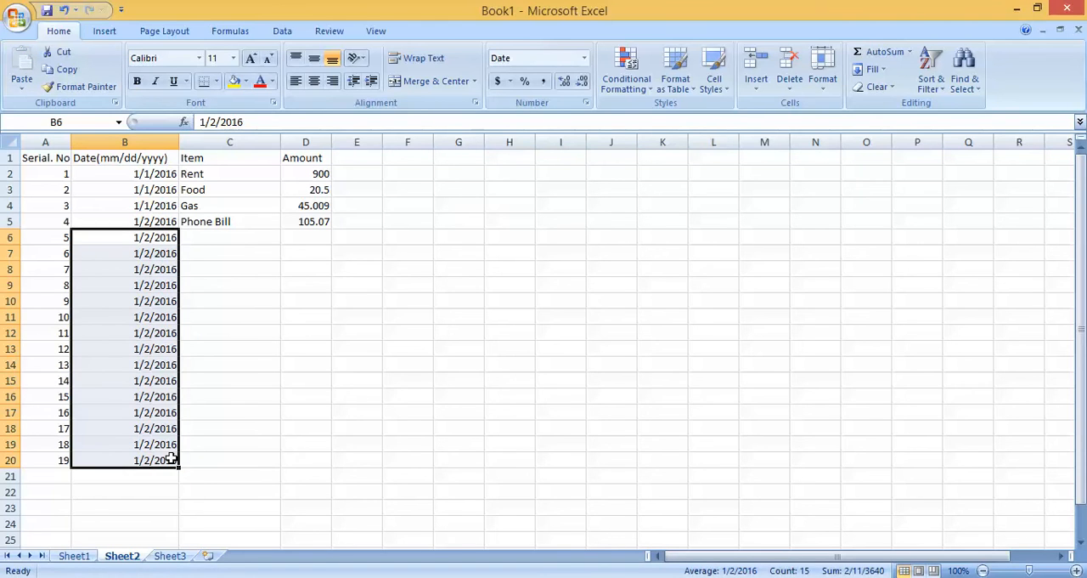
key(ctrl+z)
click(215, 414)
key(Escape)
Step: Continue the daily date series from B4:B5 down to row 20 with AutoFill
click(164, 221)
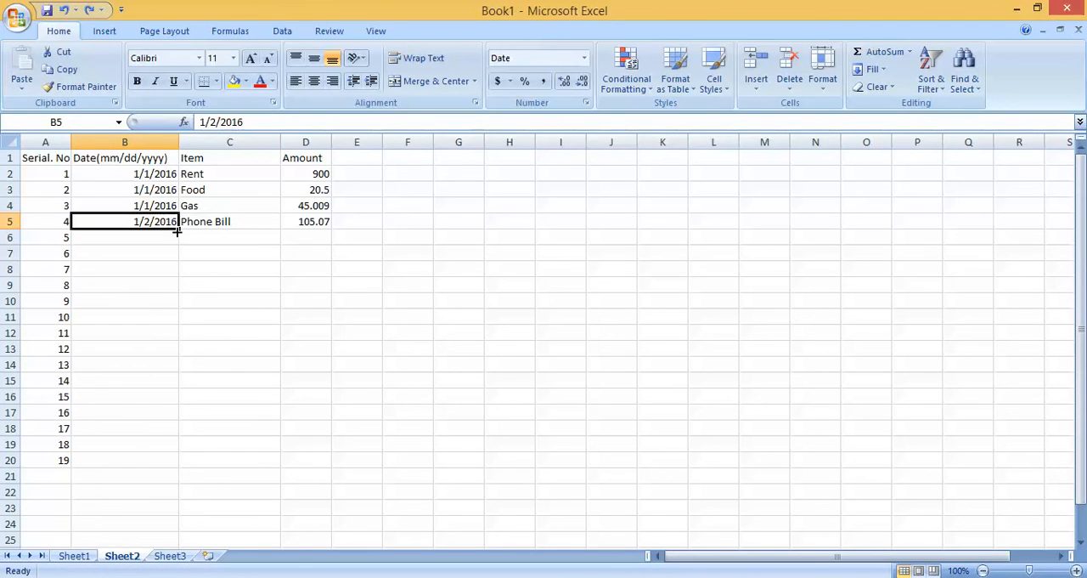
drag(167, 209, 180, 465)
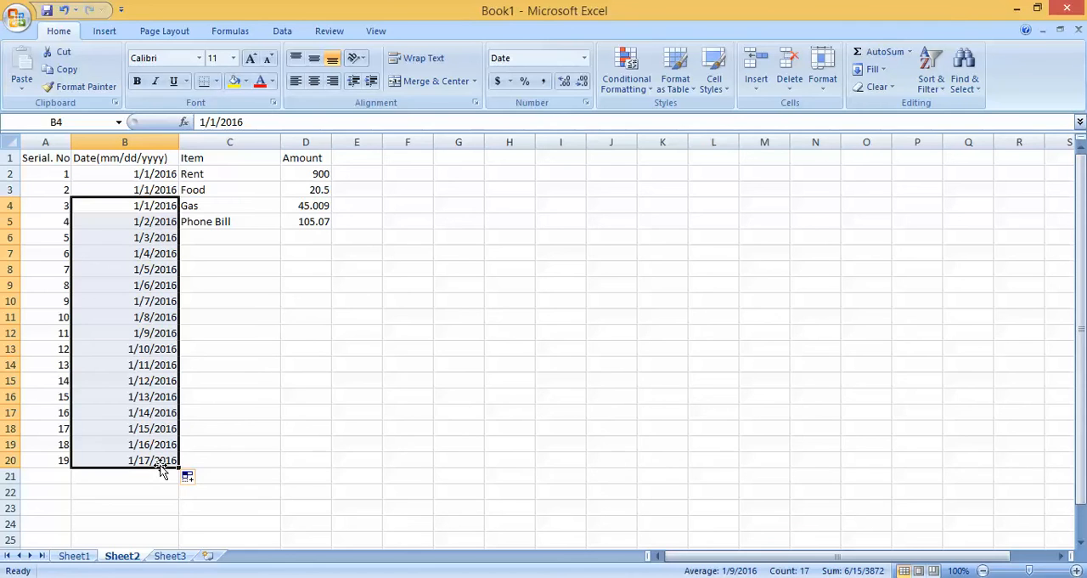
click(308, 415)
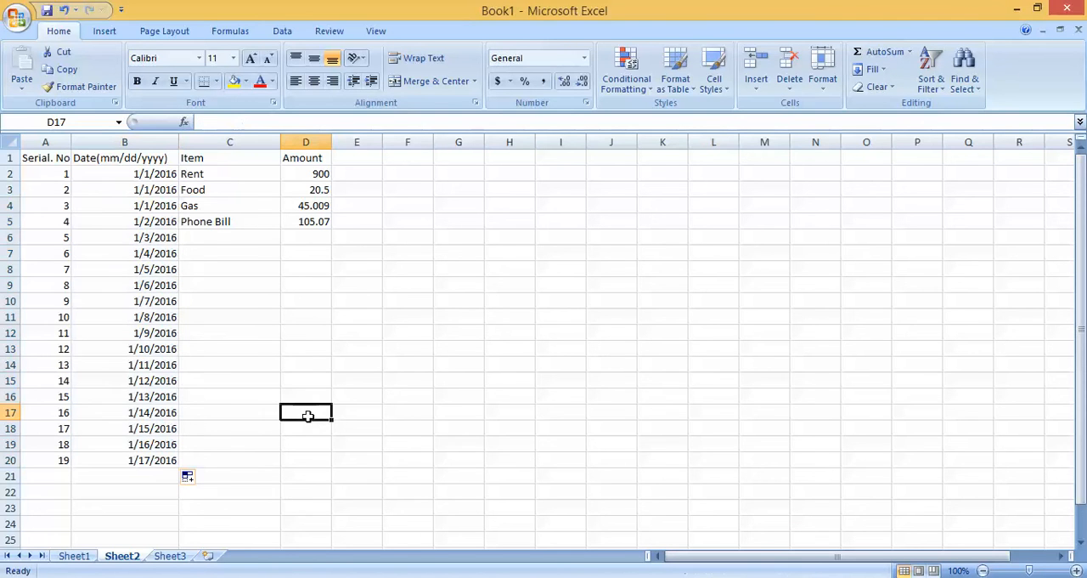
Step: Complete row 6 with the item "Insurance" and the amount 250.00
click(217, 238)
text(I)
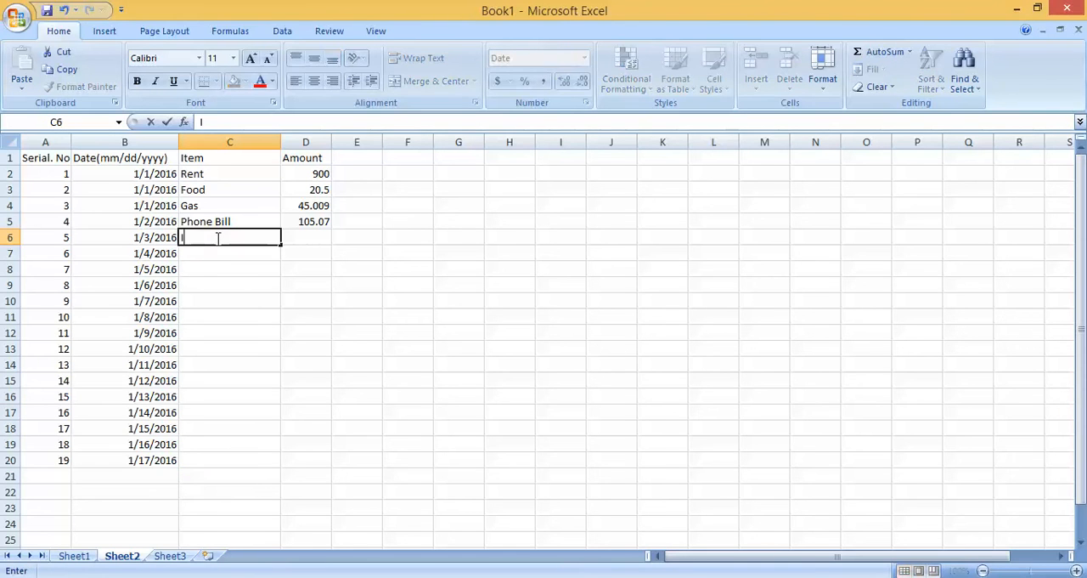
text(nsurance)
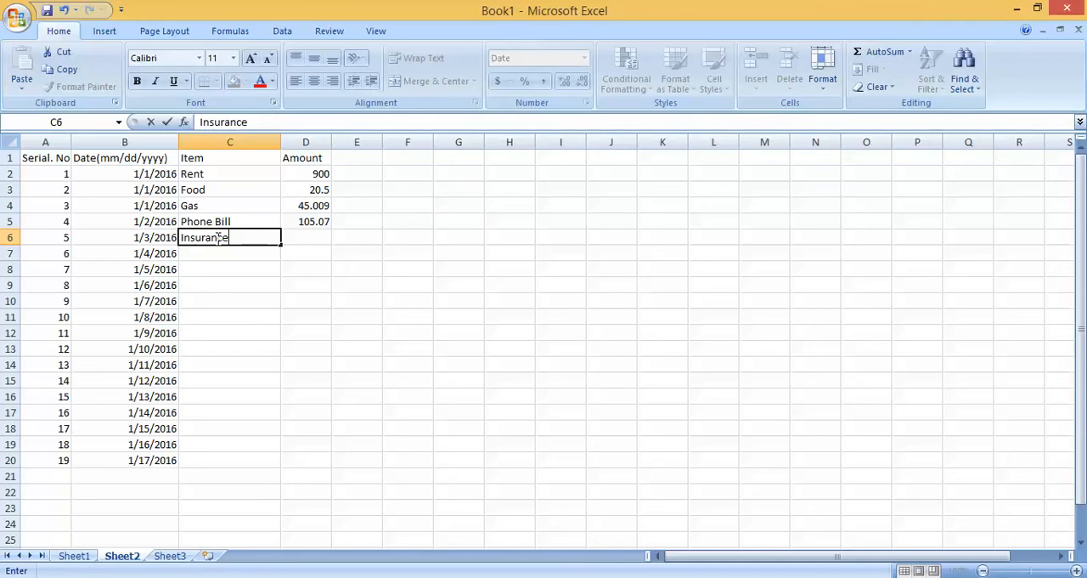
key(Tab)
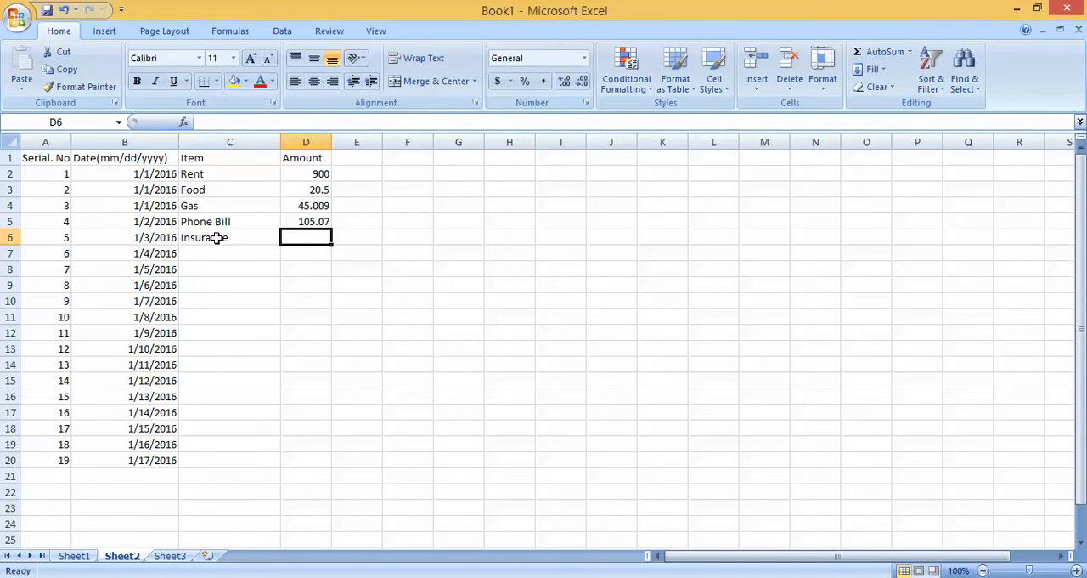
text(250)
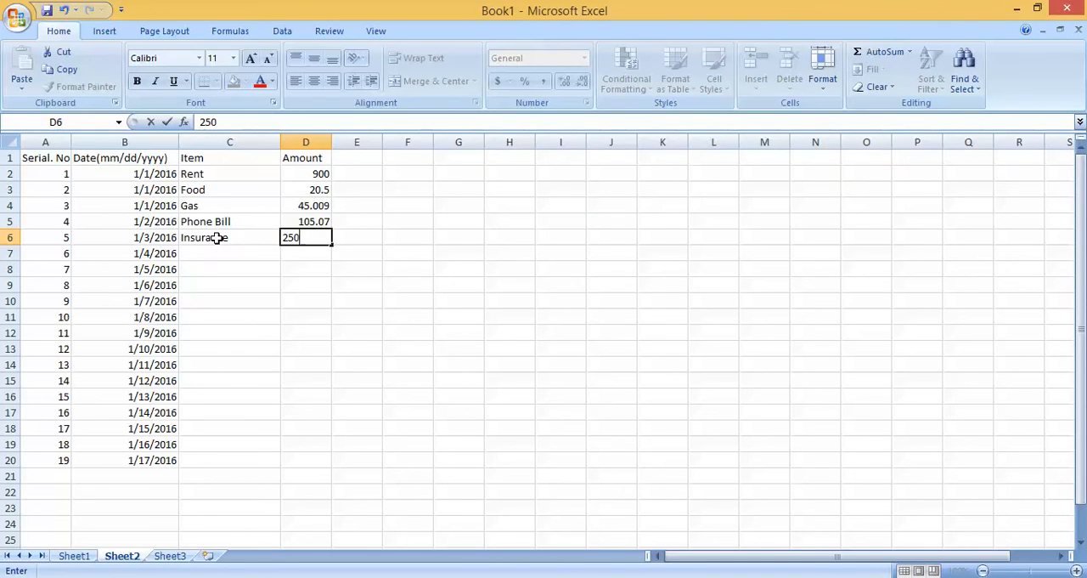
text(.00)
click(445, 270)
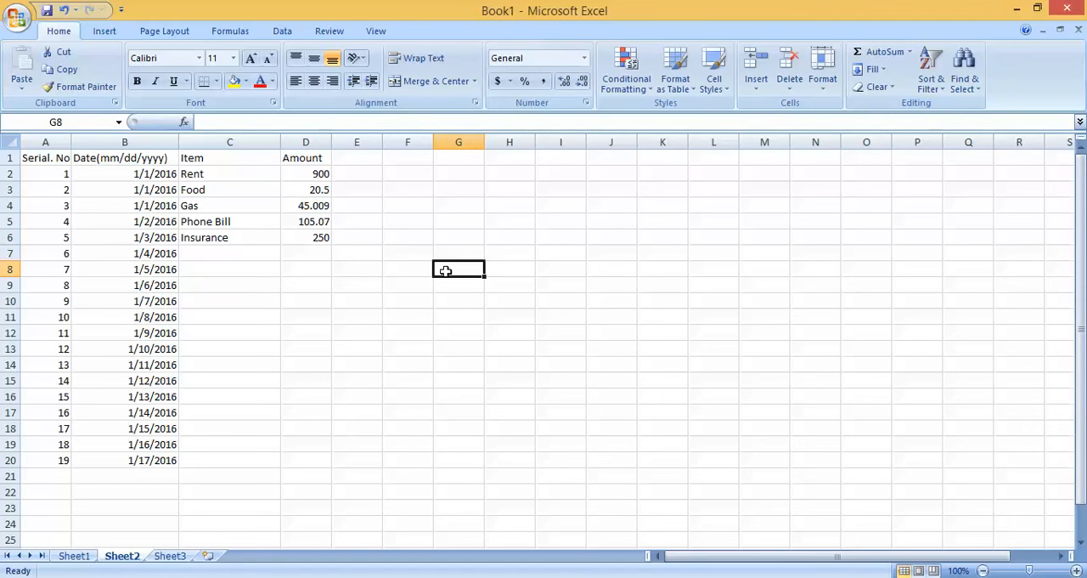
Step: Format the rent amount in D2 as currency with the $ symbol and 0 decimal places
click(386, 334)
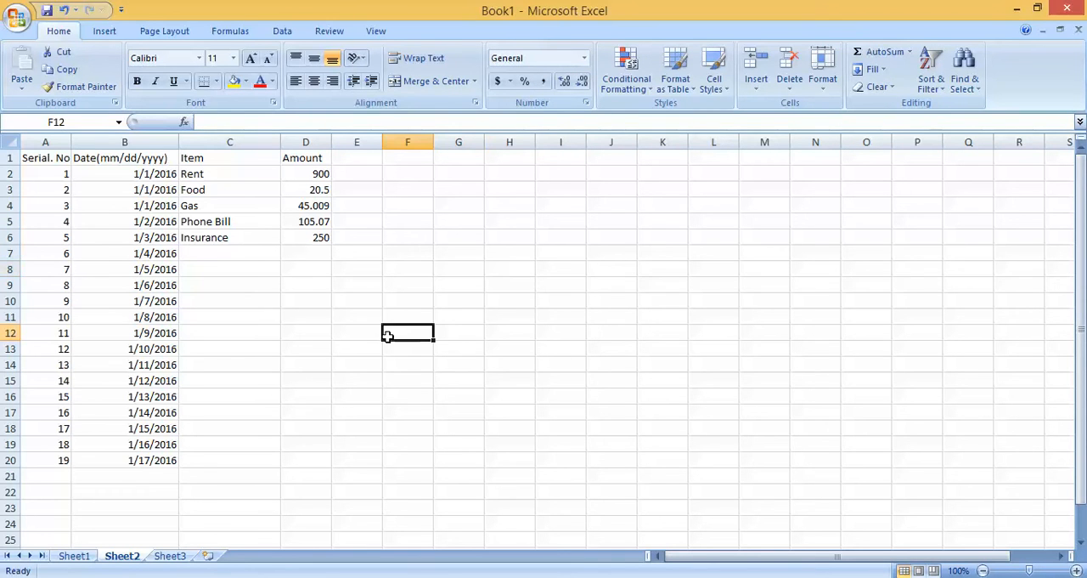
click(313, 172)
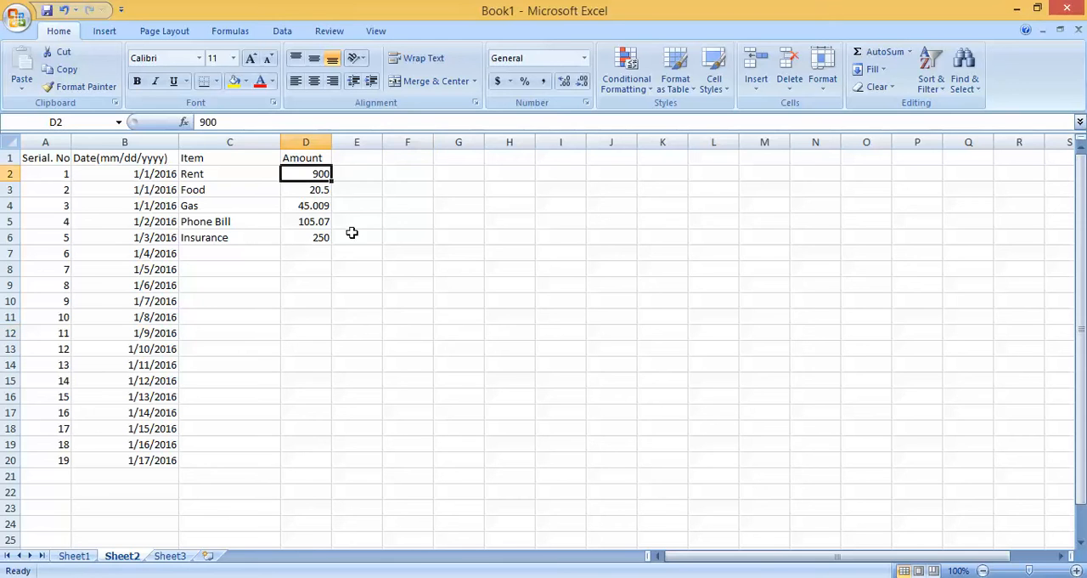
right_click(320, 173)
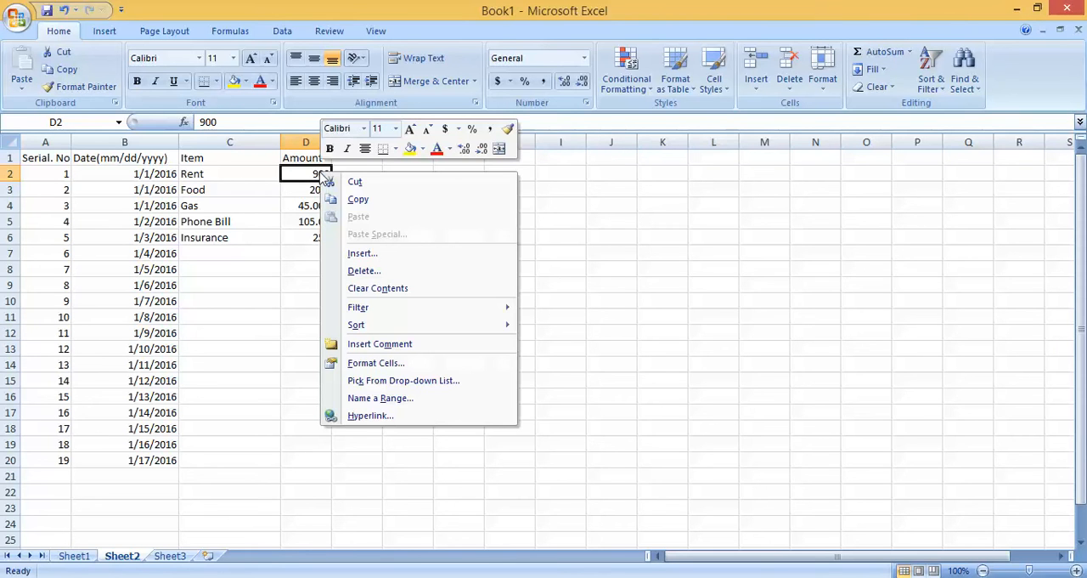
click(377, 362)
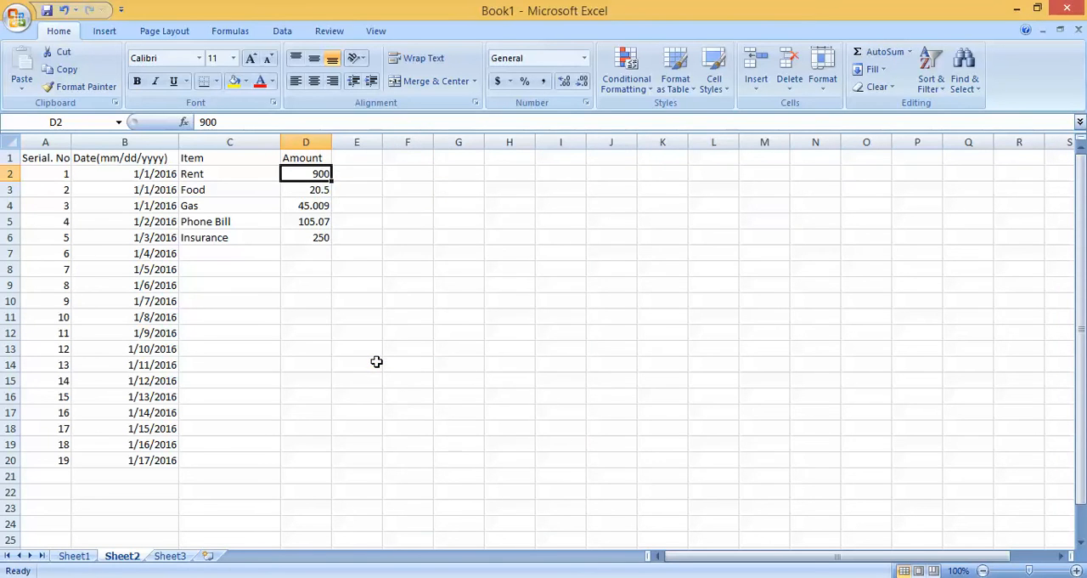
drag(425, 180, 702, 144)
click(477, 173)
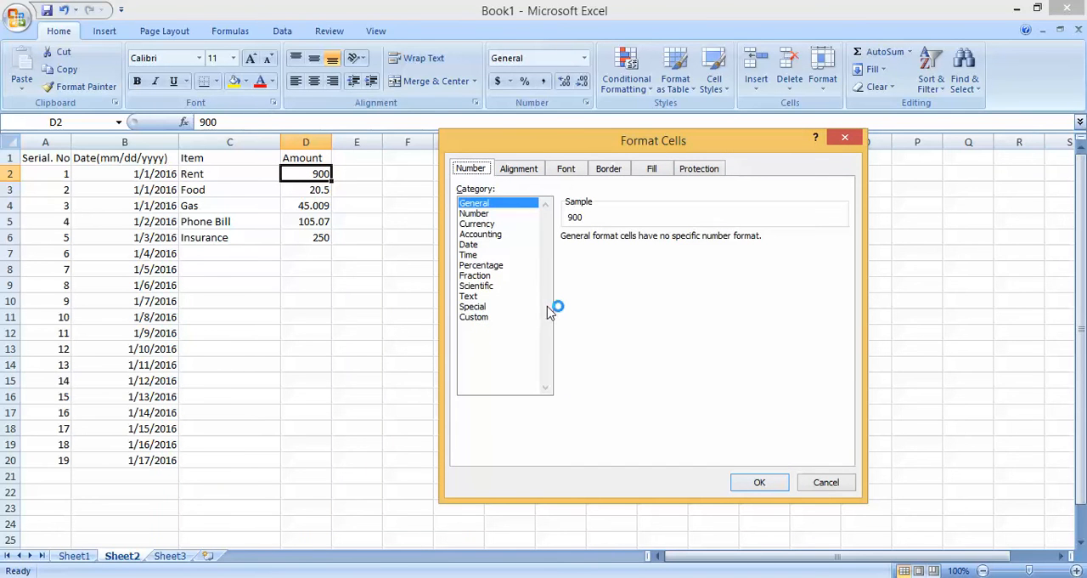
click(481, 223)
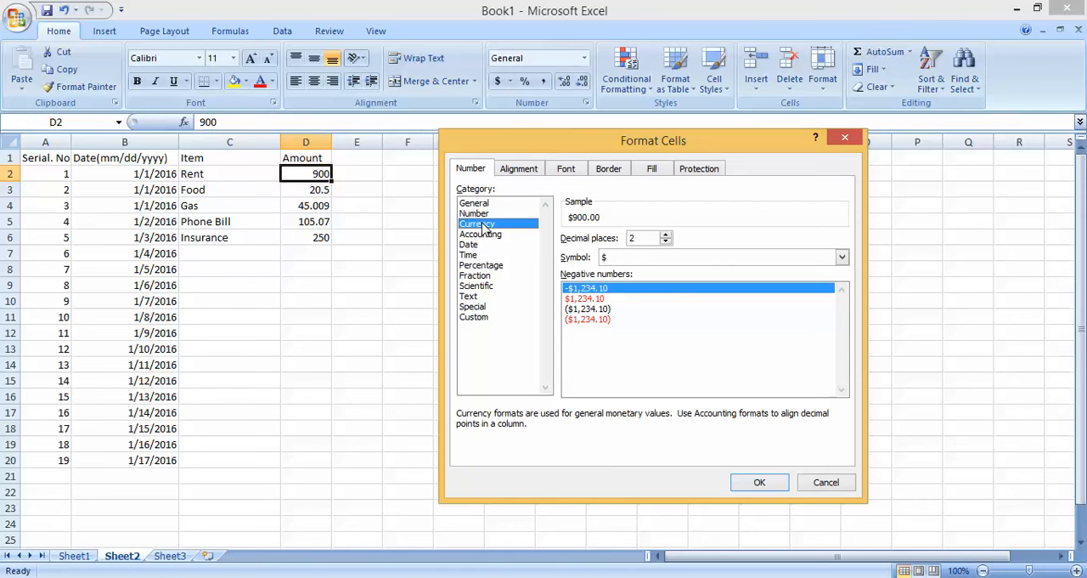
click(629, 258)
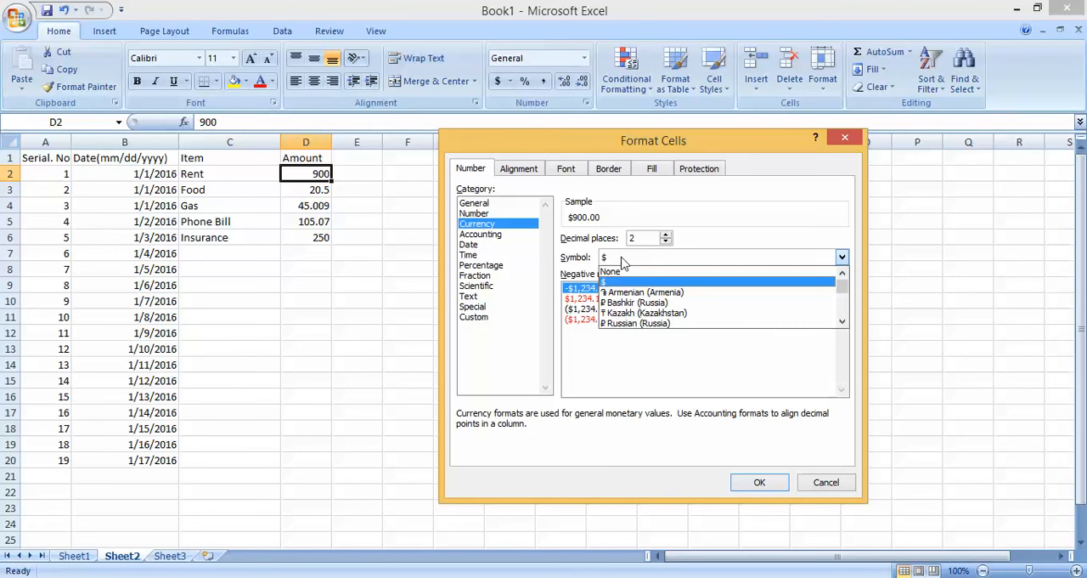
click(613, 258)
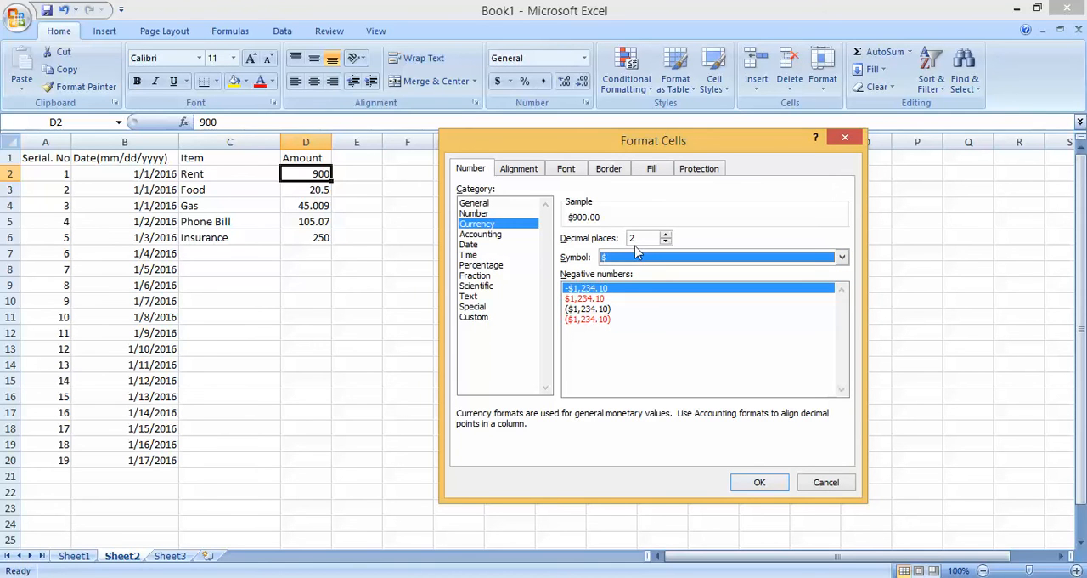
click(666, 235)
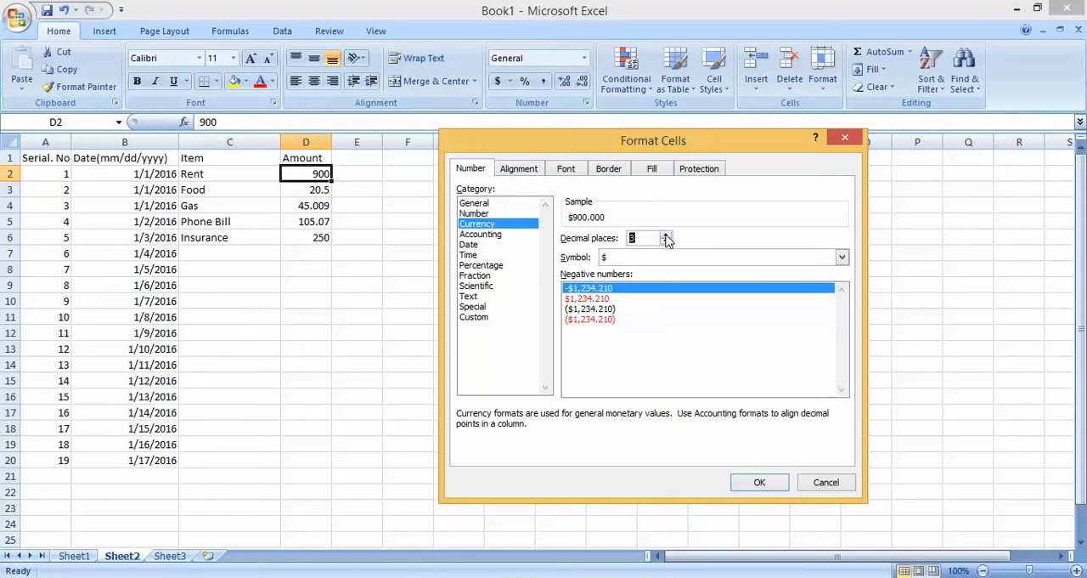
click(666, 242)
click(665, 242)
click(665, 242)
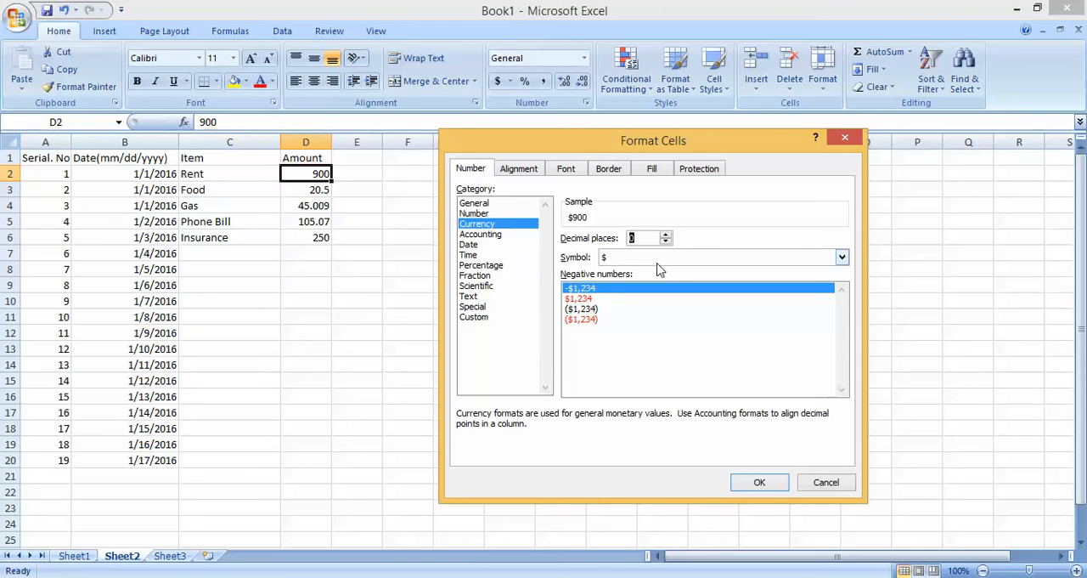
click(781, 486)
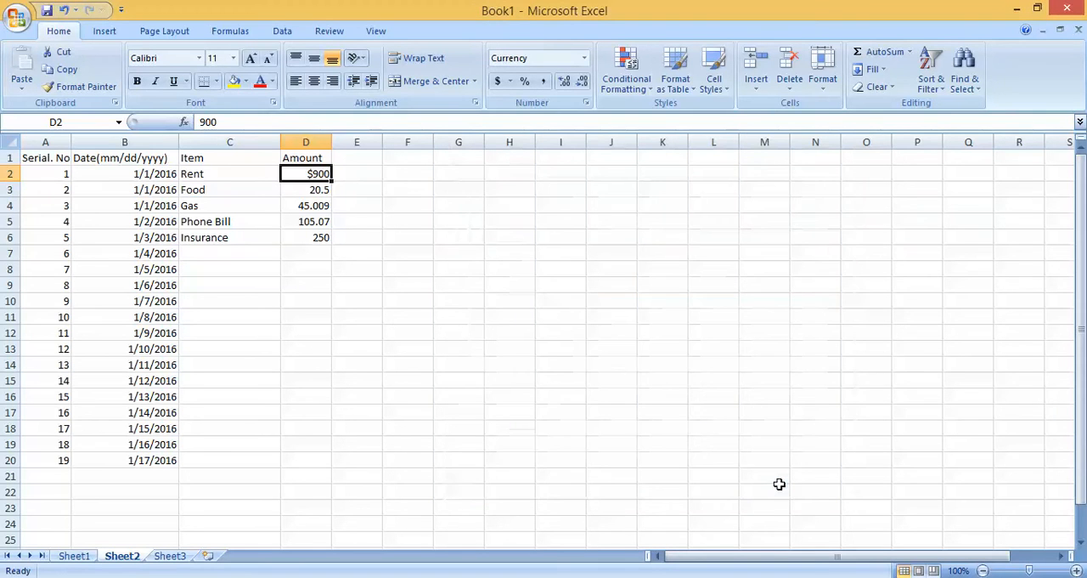
click(362, 220)
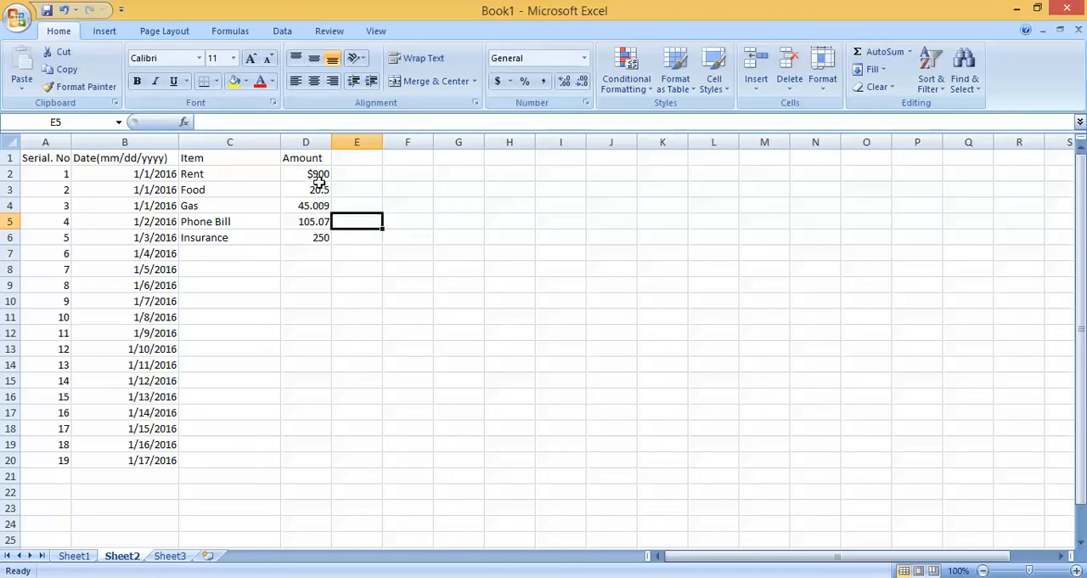
Step: Copy the currency format of D2 onto the amounts in D3:D6 with Format Painter
click(315, 175)
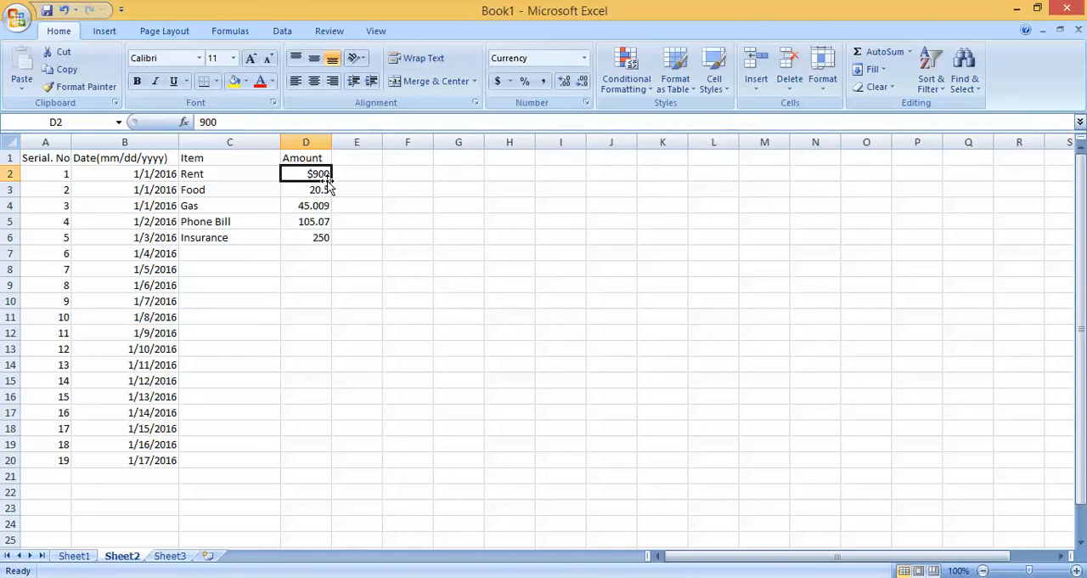
click(88, 93)
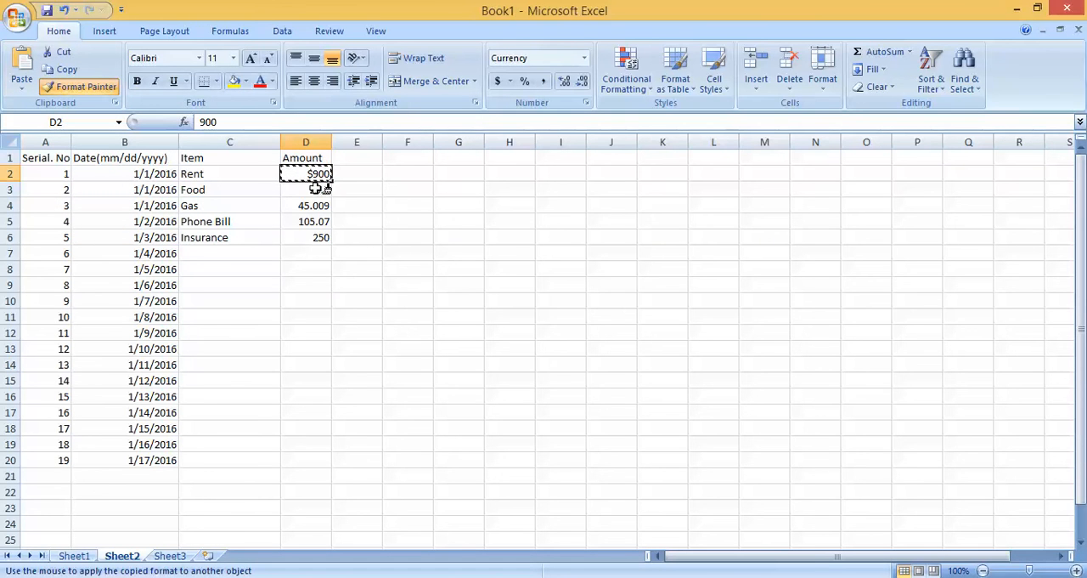
drag(320, 189, 316, 238)
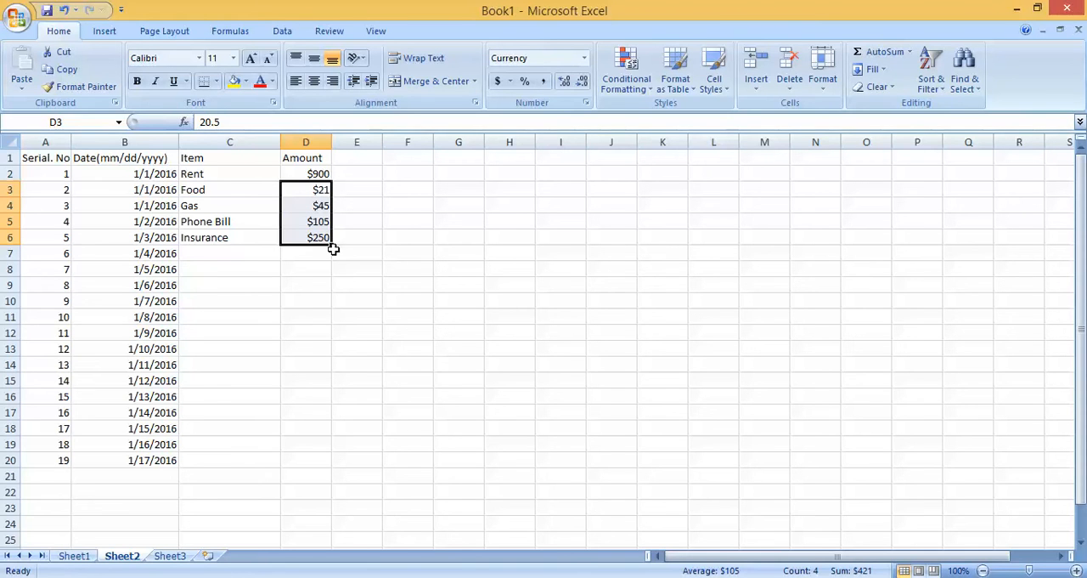
Step: Undo the format painting on D3:D6 and the currency format of D2
key(ctrl+z)
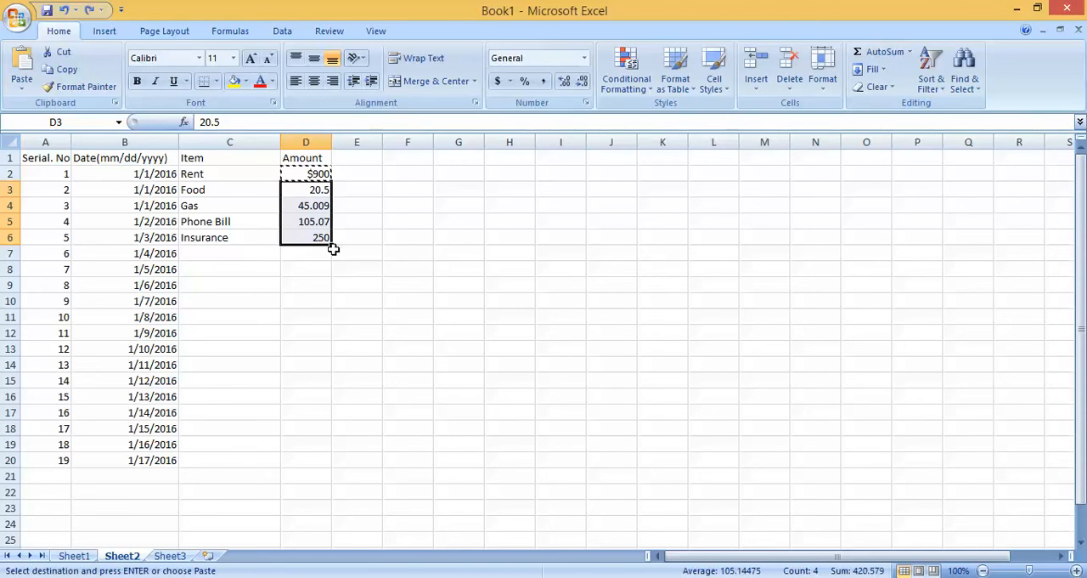
key(ctrl+z)
key(Escape)
click(397, 255)
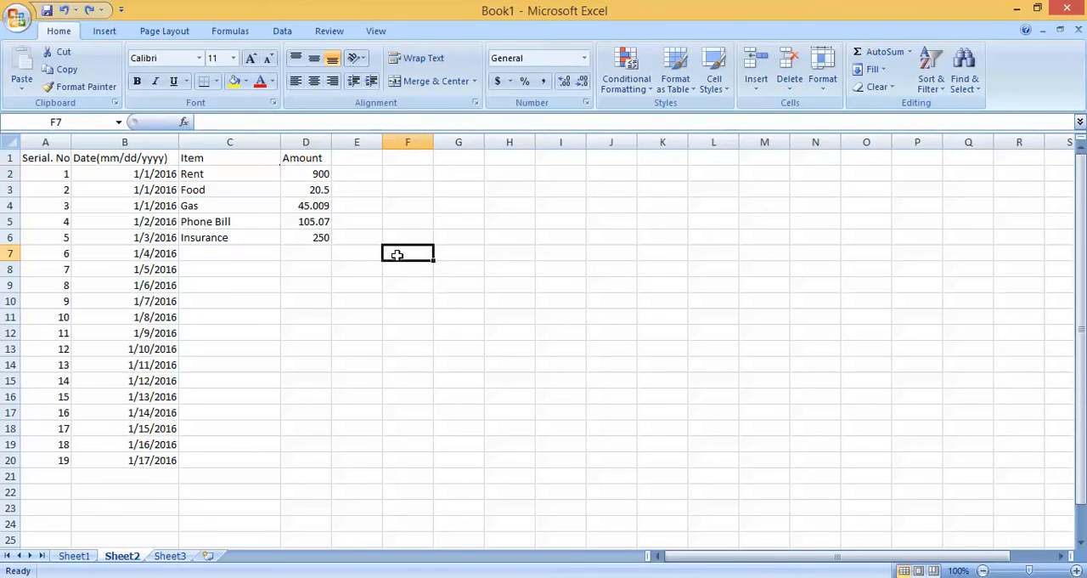
Step: Format the rent amount in D2 as a number with 2 decimal places
click(316, 170)
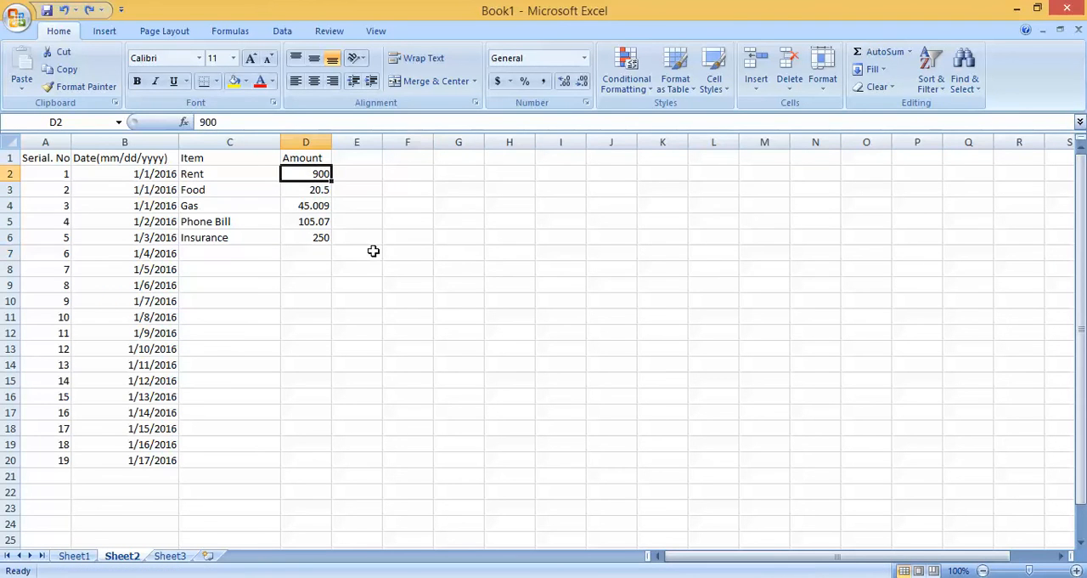
right_click(320, 175)
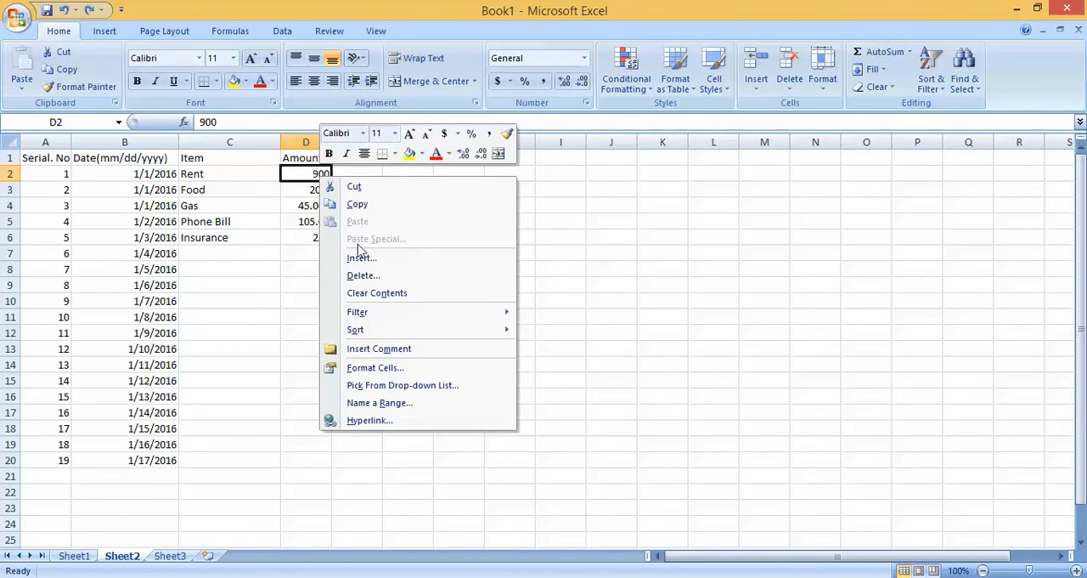
click(402, 368)
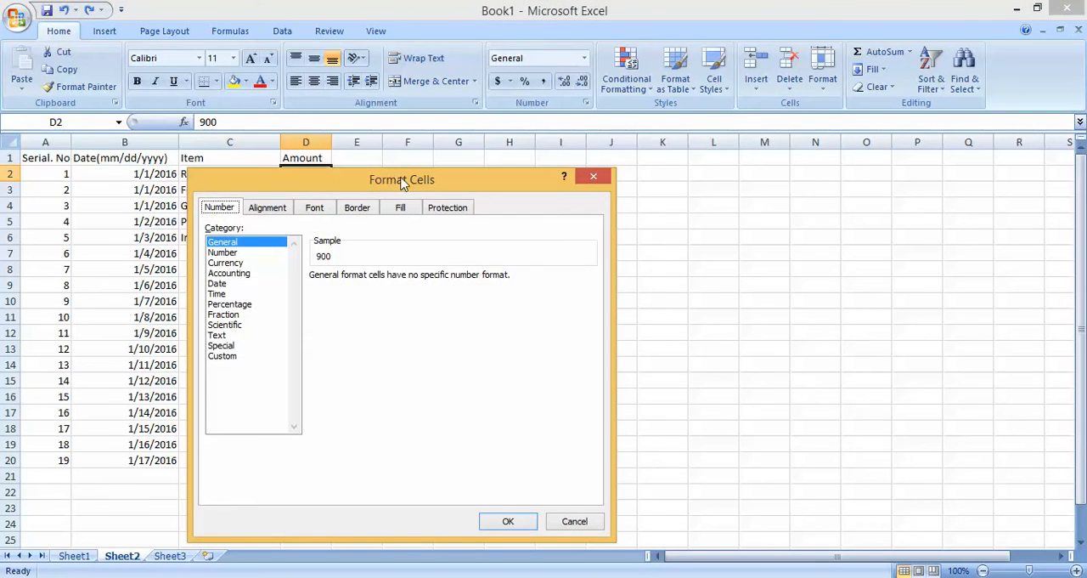
drag(402, 180, 662, 128)
click(490, 201)
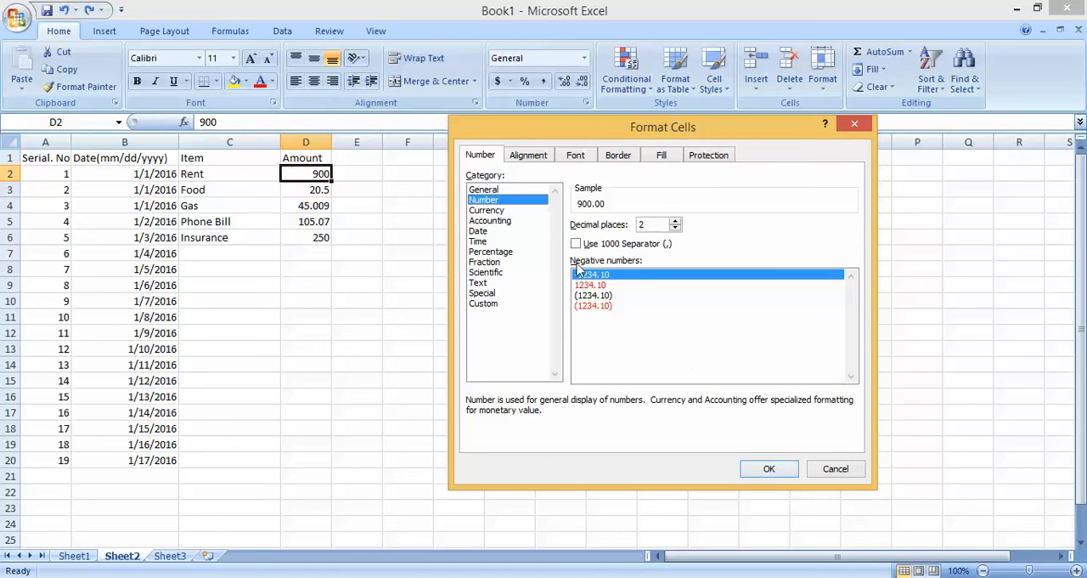
click(768, 469)
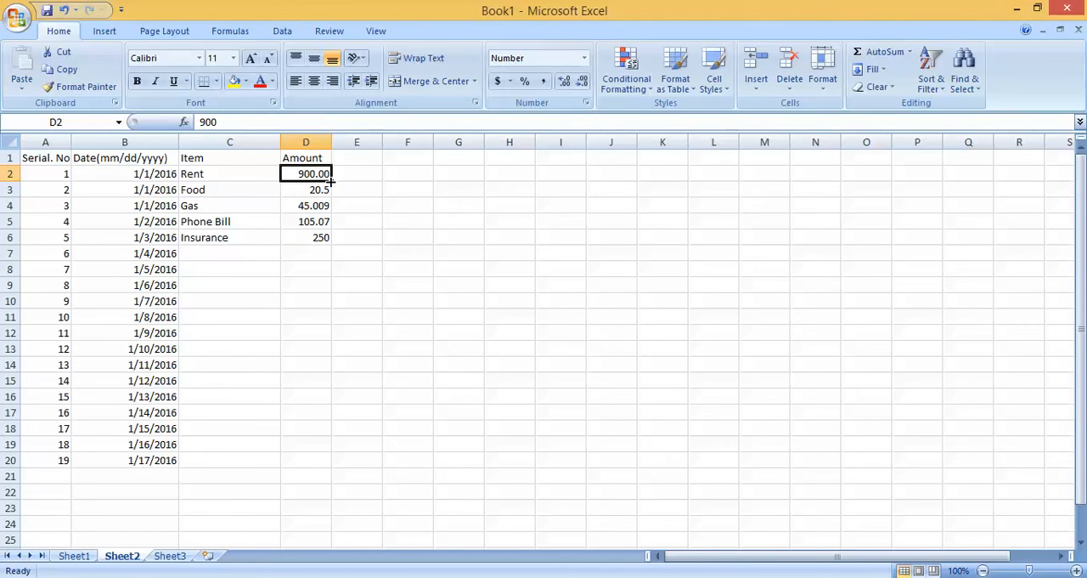
Step: Copy the number format of D2 onto the amounts in D3:D6 with Format Painter
click(402, 237)
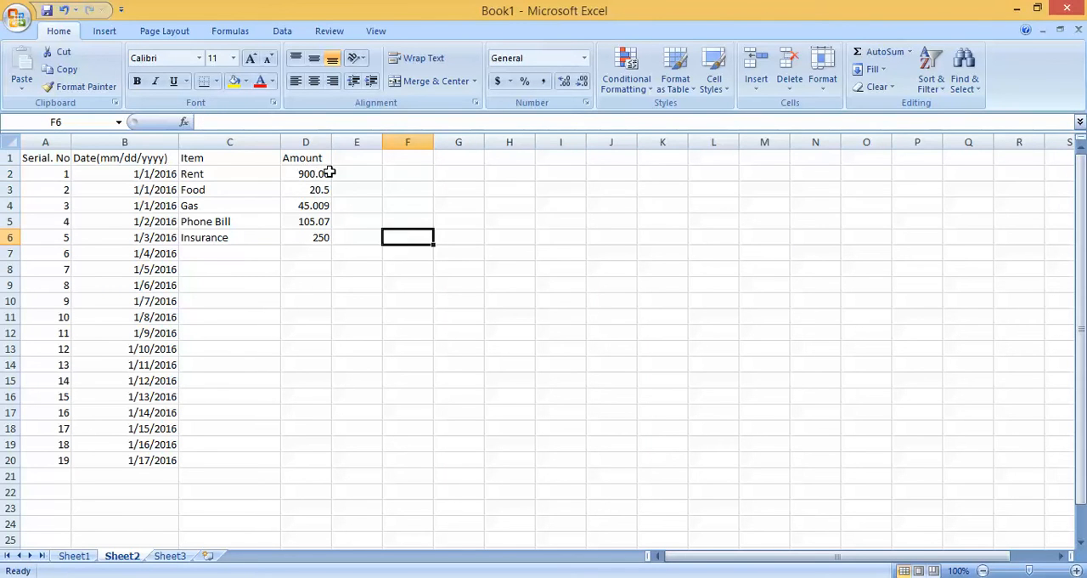
click(321, 172)
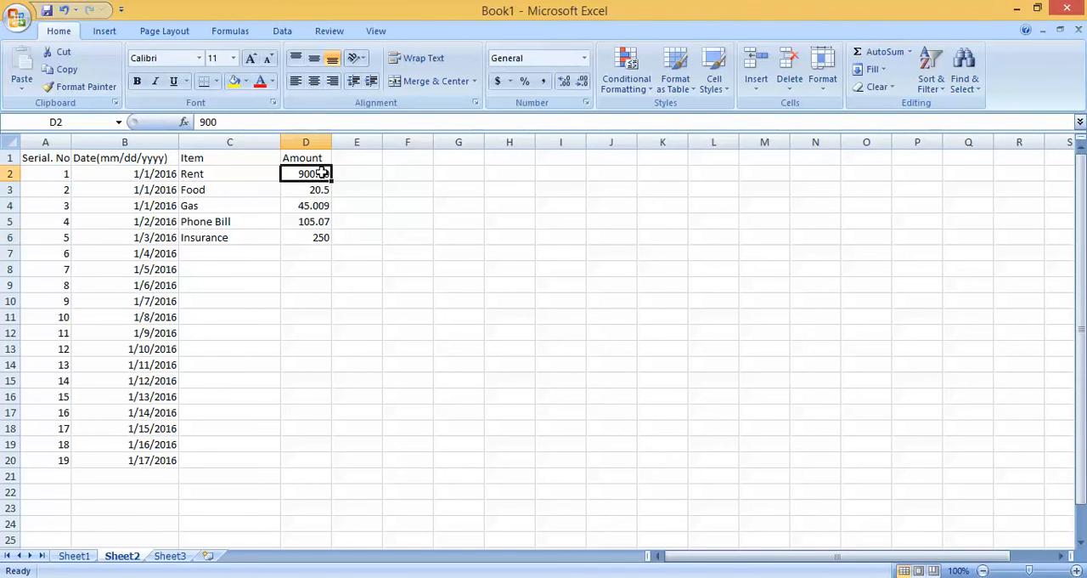
click(91, 90)
drag(309, 186, 309, 237)
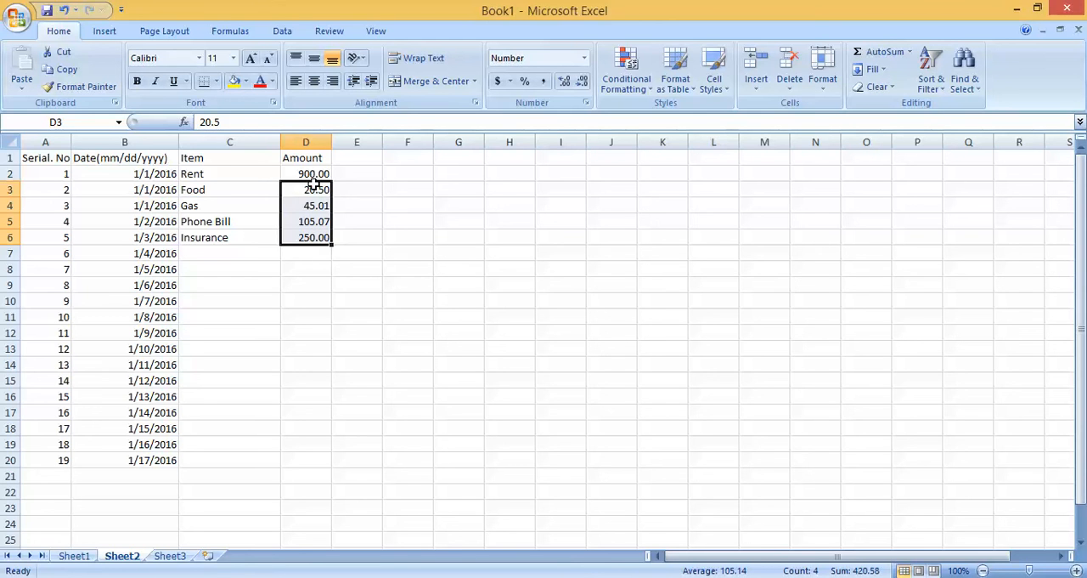
click(399, 268)
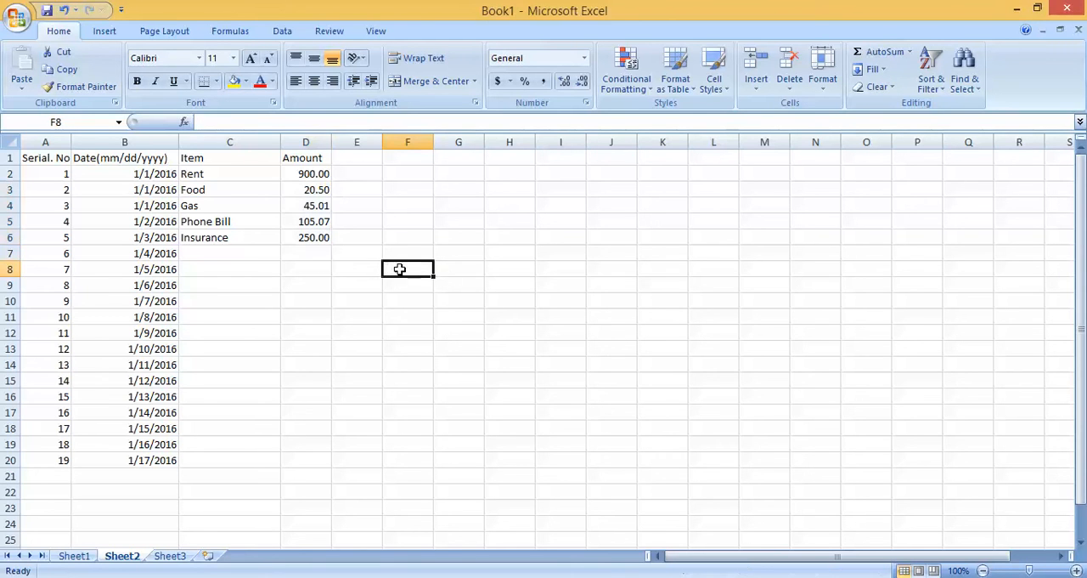
Step: Apply the number format of D2 to the whole Amount column D with Format Painter
click(308, 173)
click(82, 86)
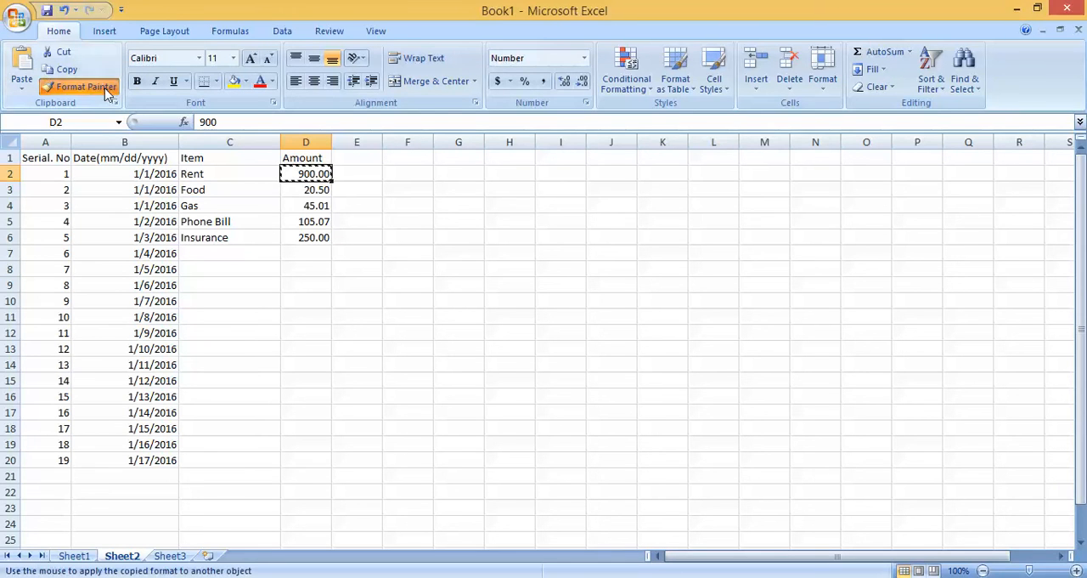
click(305, 138)
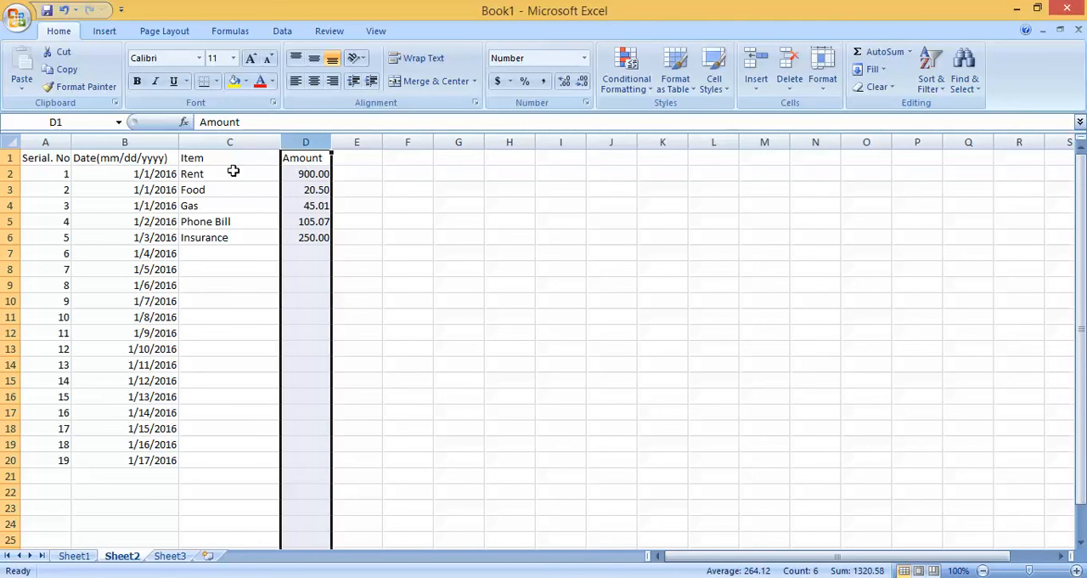
click(315, 253)
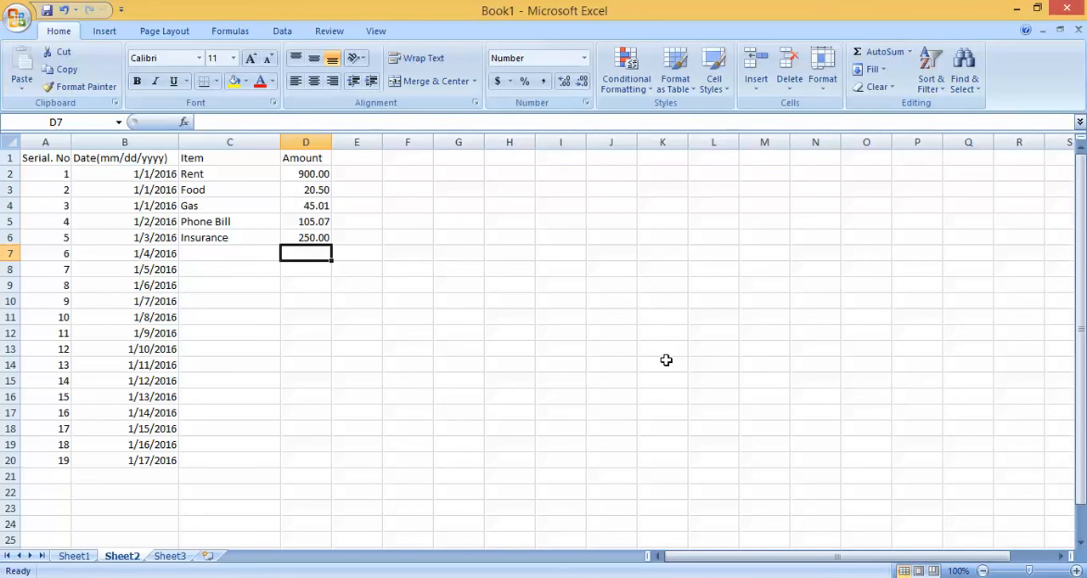
Step: Complete row 7 with the item "Food" and the amount 19
click(236, 254)
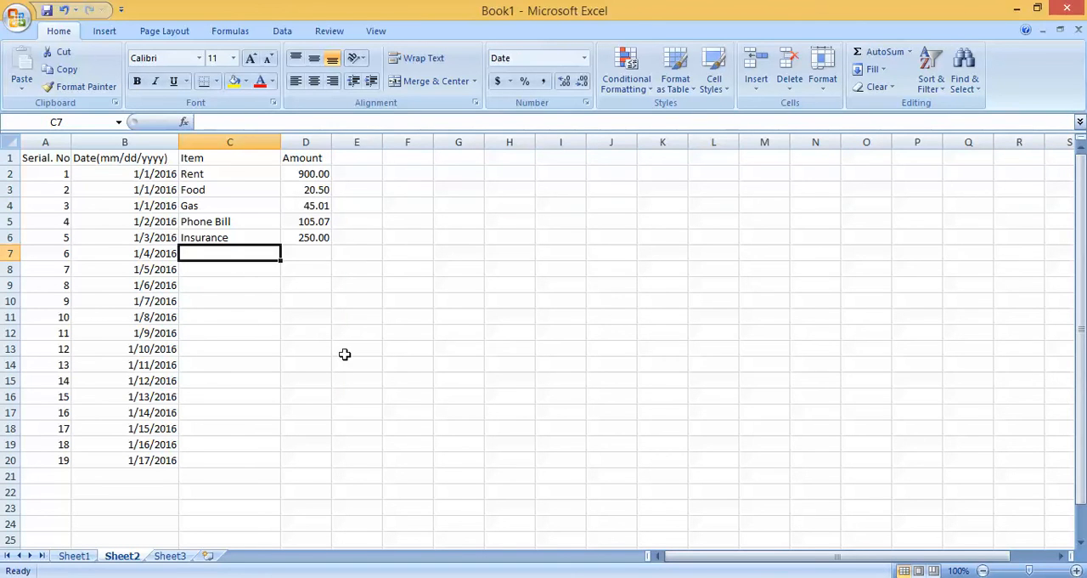
text(Food)
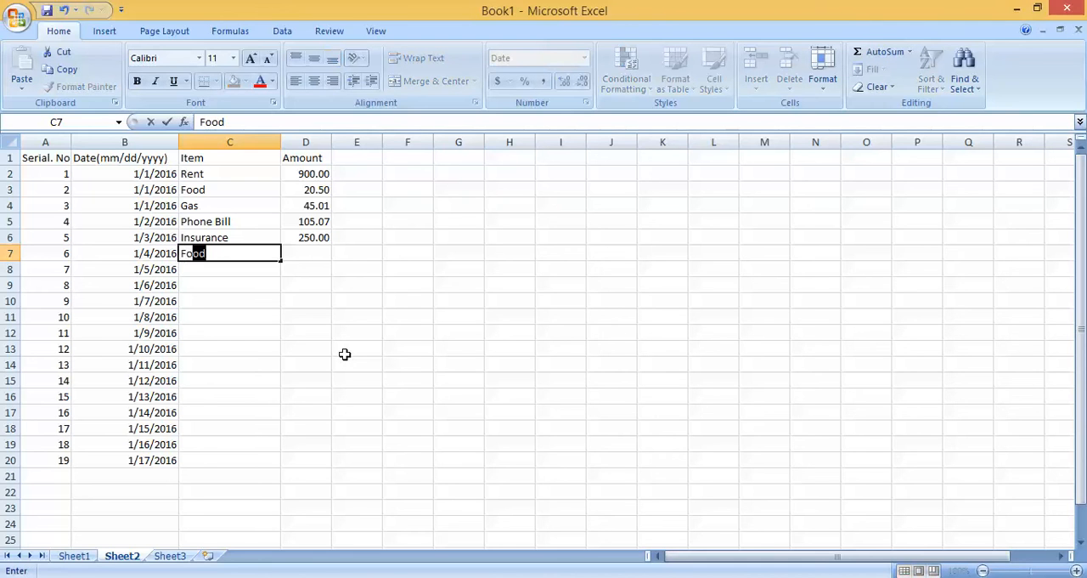
key(Tab)
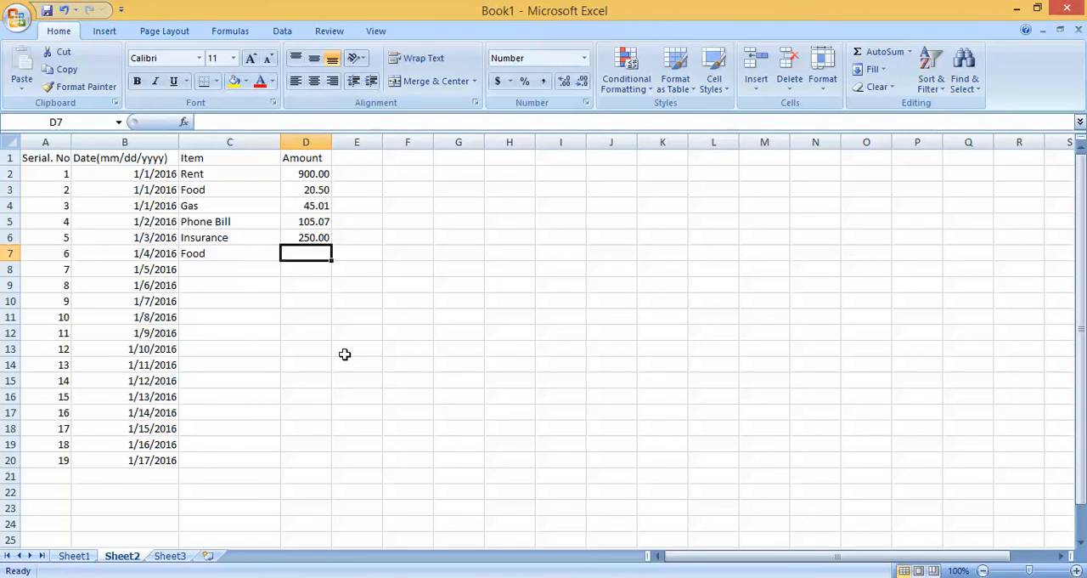
text(19)
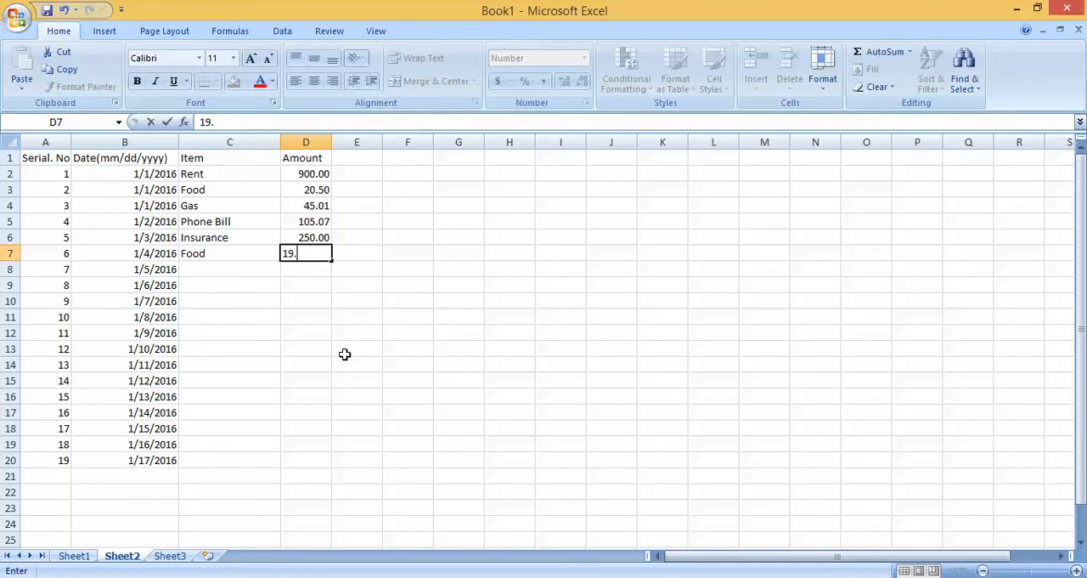
key(Return)
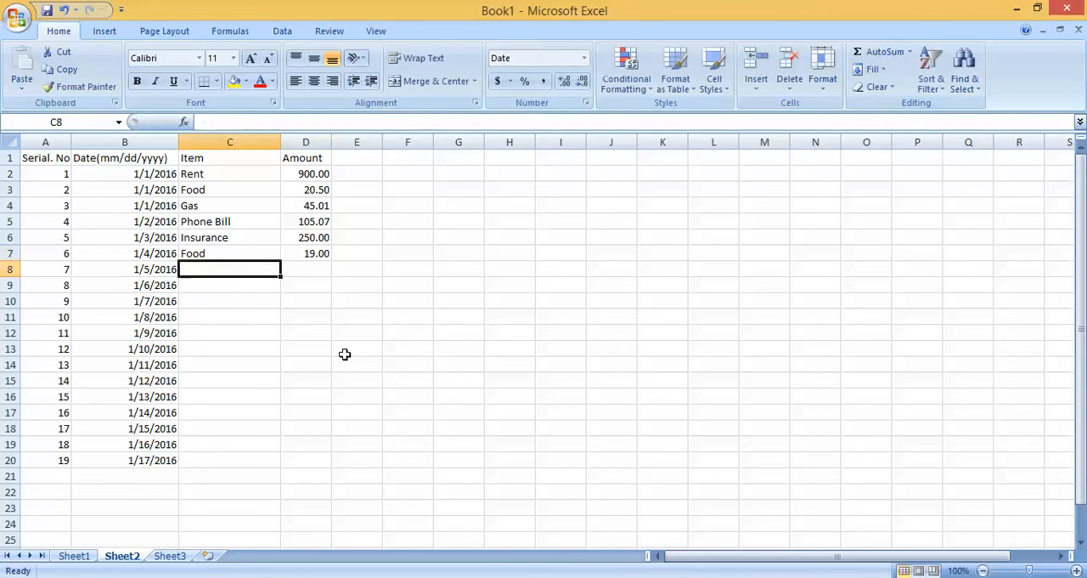
click(302, 254)
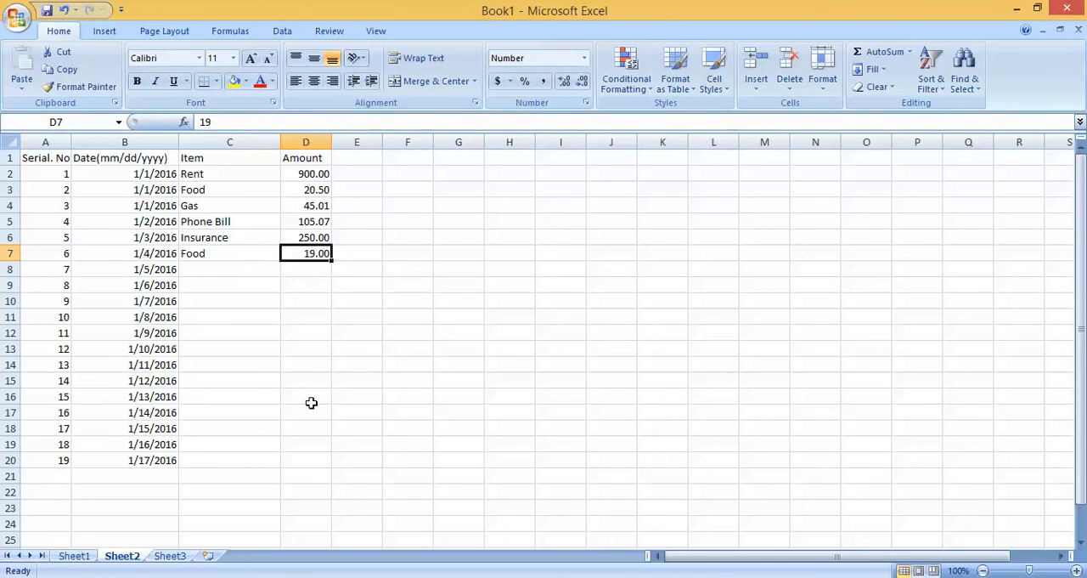
Step: Format the date in B2 with the long date type "*Wednesday, March 14, 2001"
click(154, 173)
right_click(155, 175)
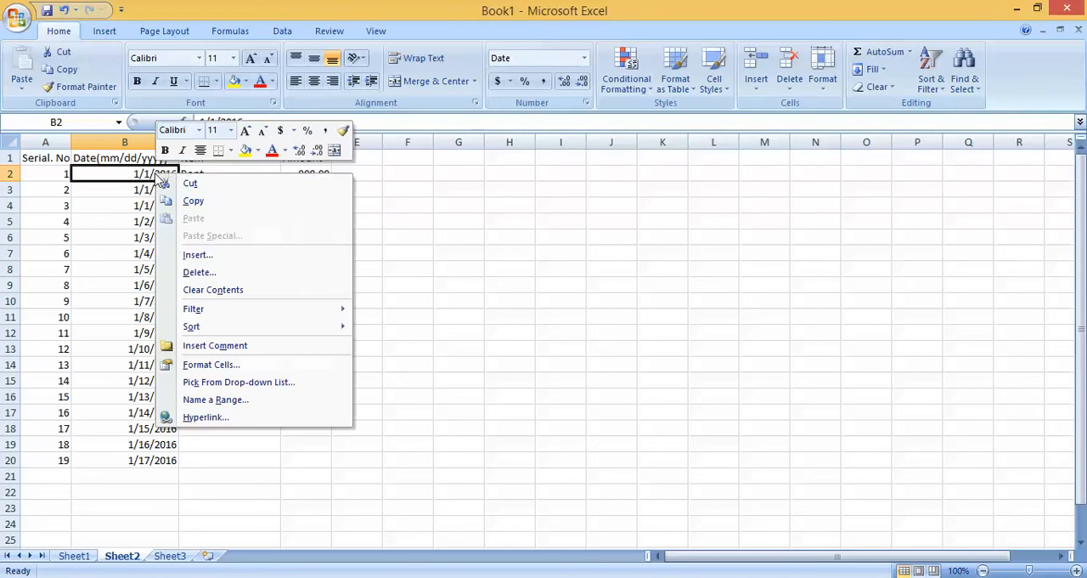
click(212, 365)
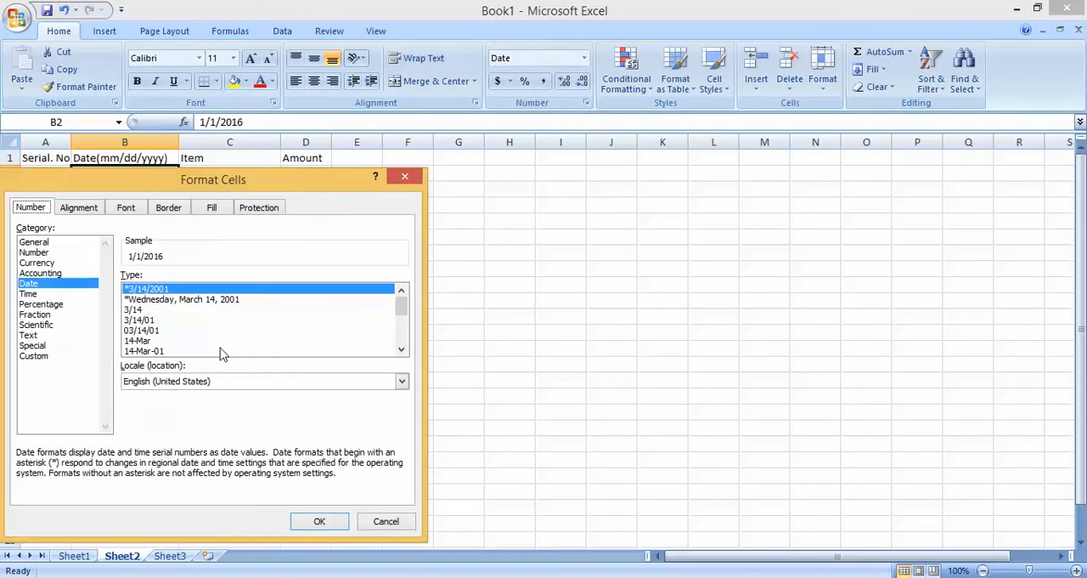
drag(250, 176, 536, 148)
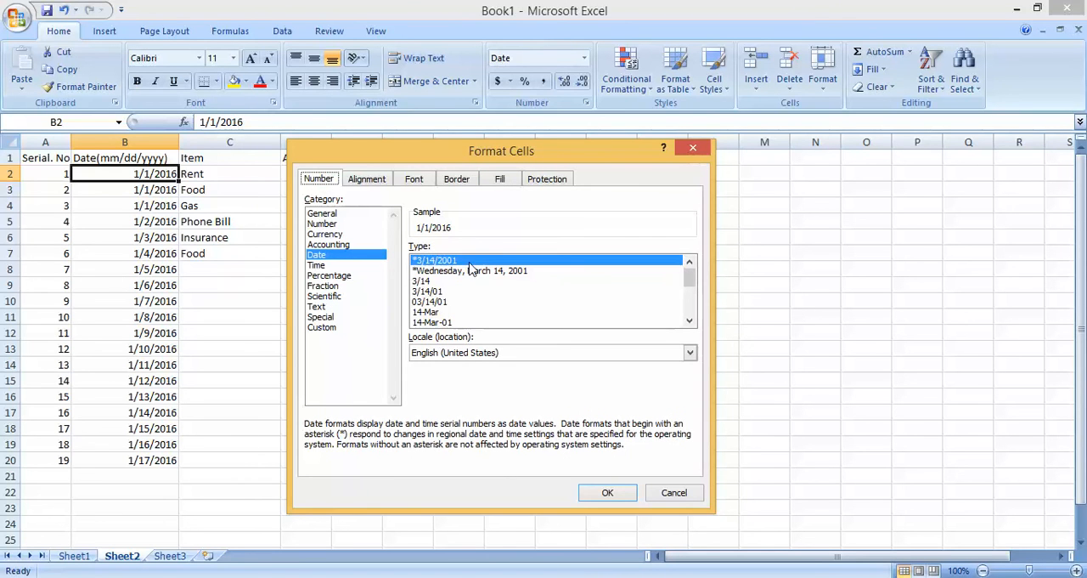
click(432, 302)
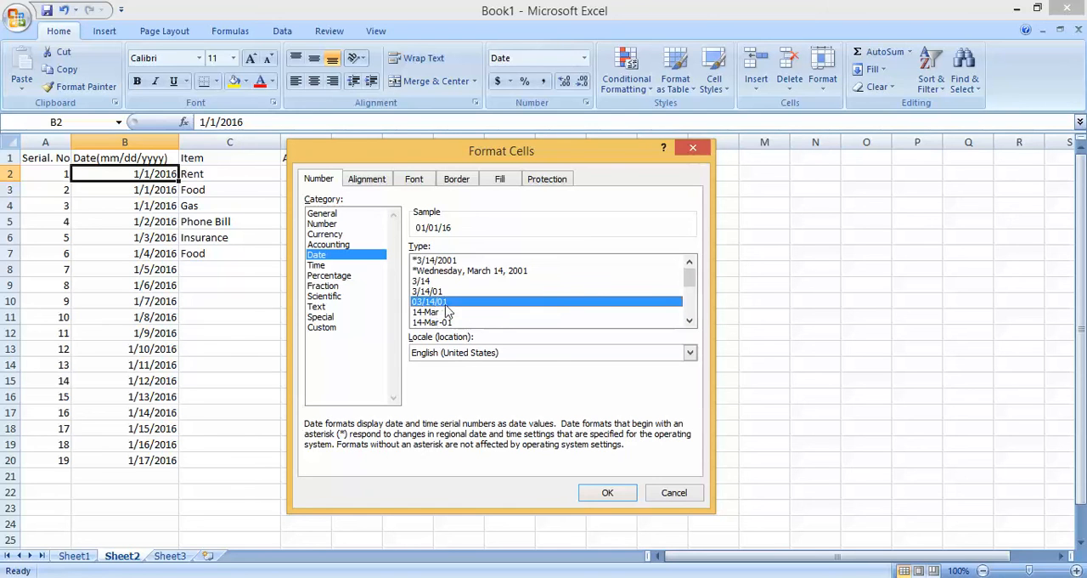
click(452, 272)
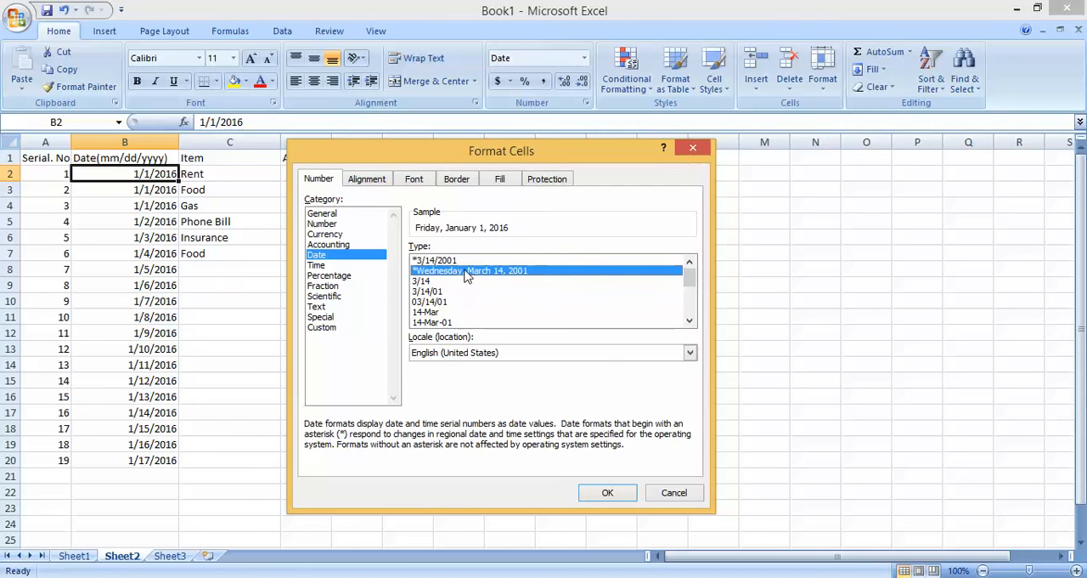
click(690, 322)
click(691, 322)
click(690, 322)
click(691, 322)
click(691, 322)
click(691, 321)
click(691, 322)
click(691, 322)
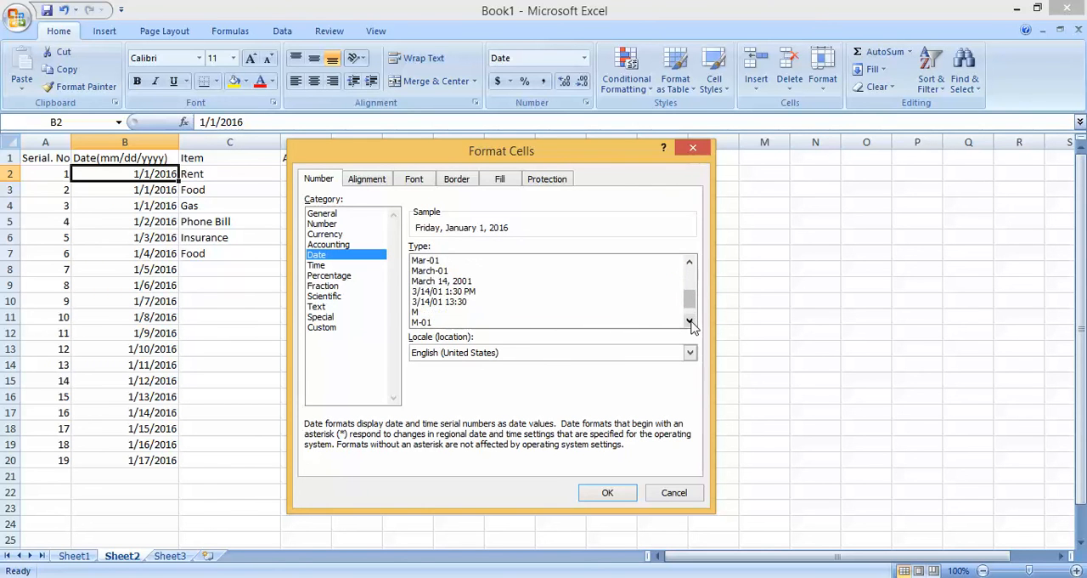
click(691, 322)
click(689, 322)
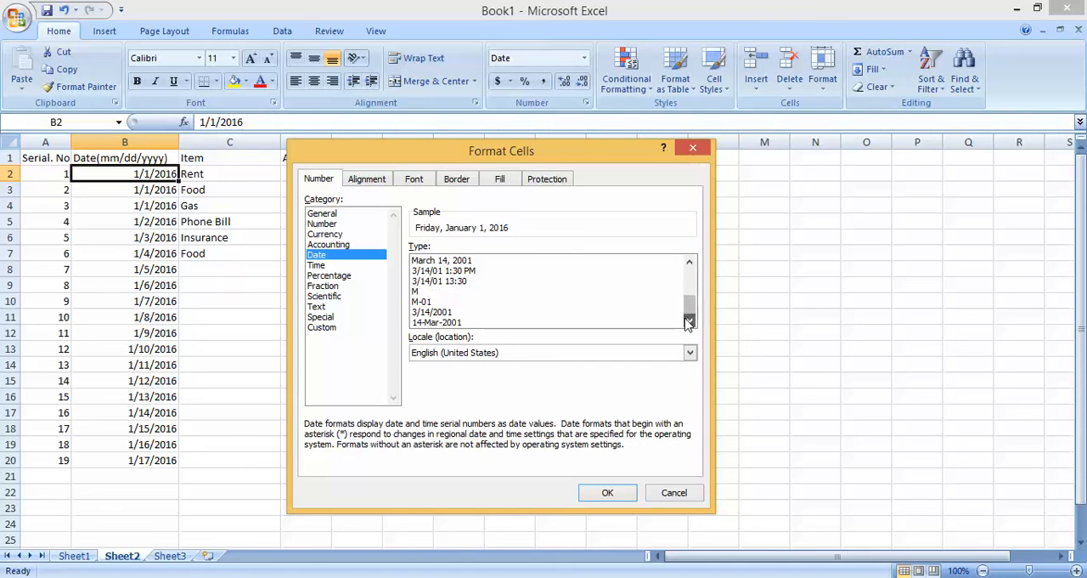
drag(690, 303, 686, 277)
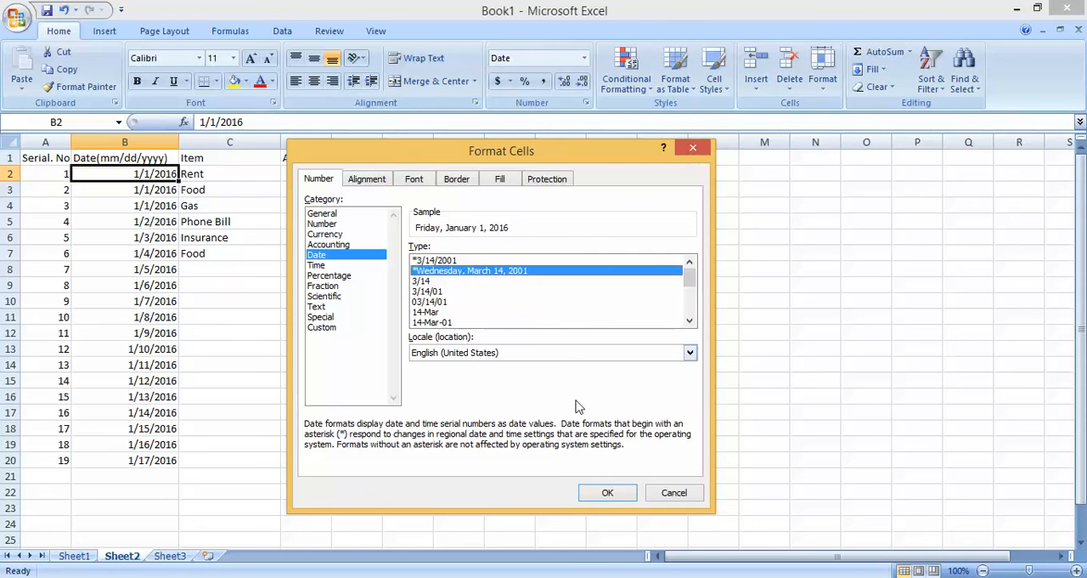
click(605, 491)
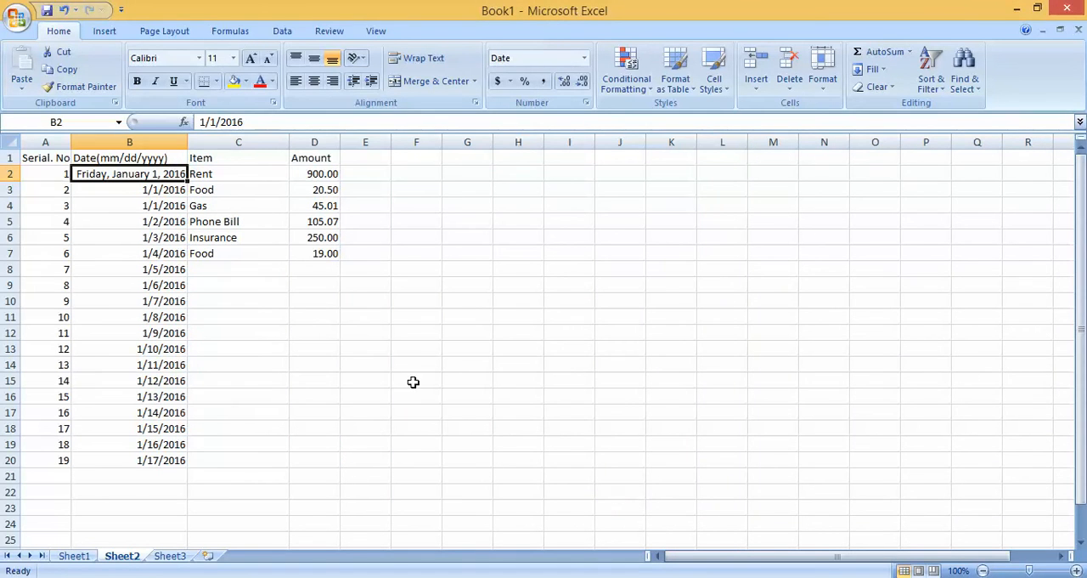
click(378, 364)
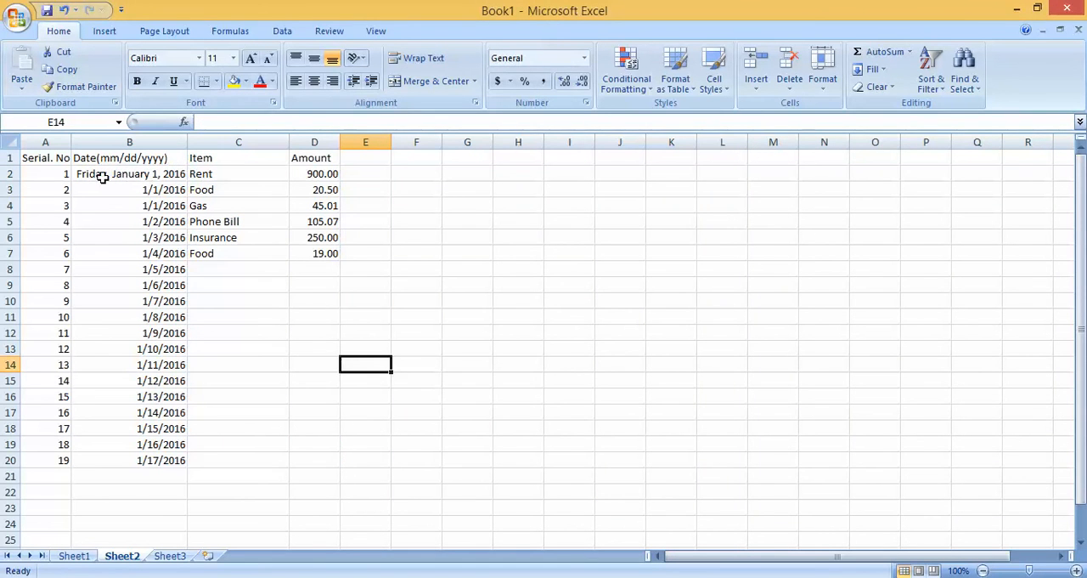
Step: Apply the date format of B2 to the whole column B with Format Painter and autofit the column width
click(158, 173)
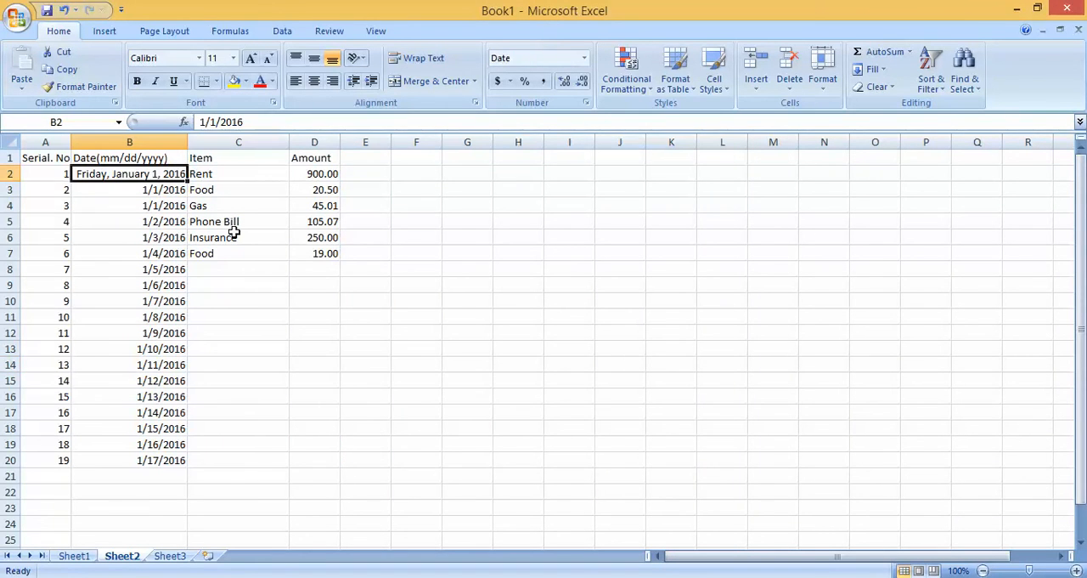
click(72, 89)
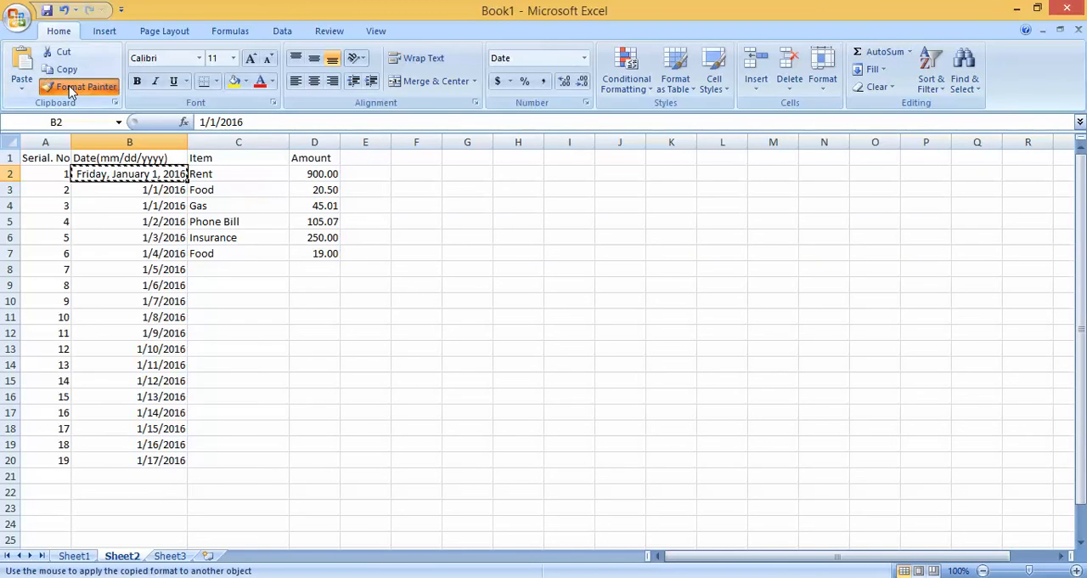
click(153, 141)
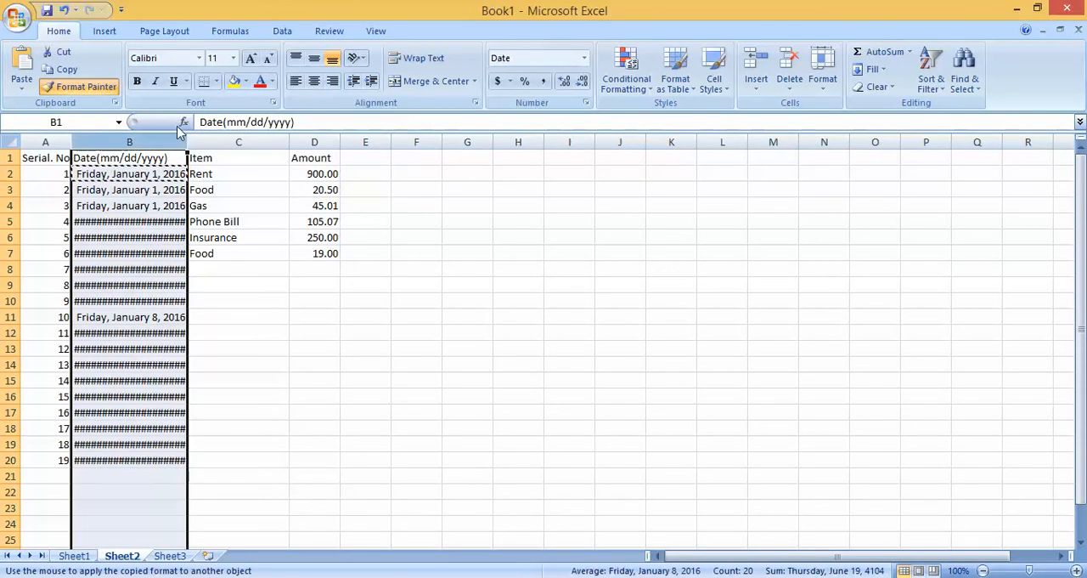
double_click(191, 135)
click(308, 273)
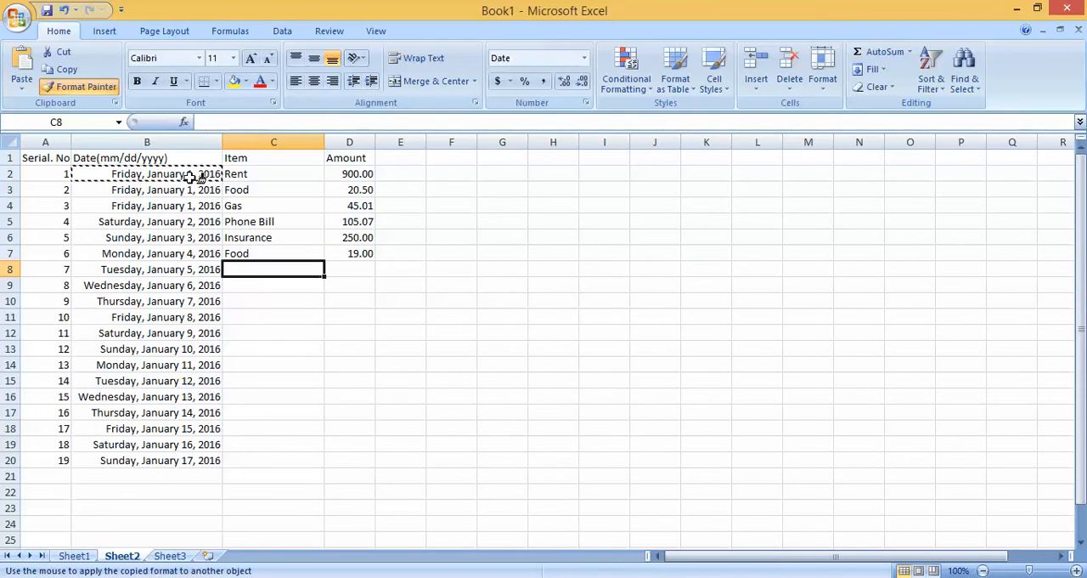
key(Escape)
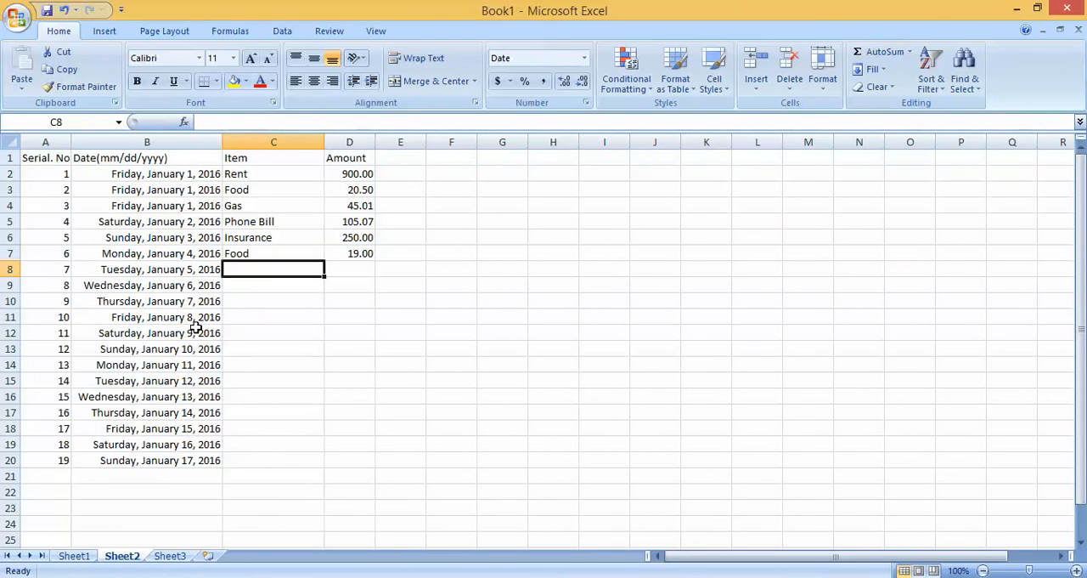
click(348, 382)
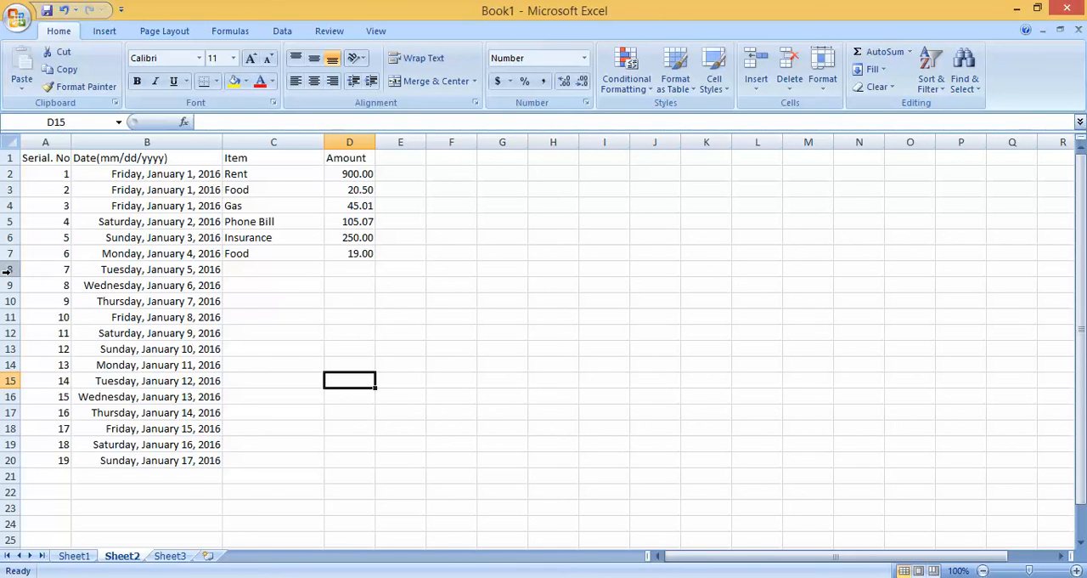
Step: Insert a blank row above row 8, directly below the last completed expense
click(128, 316)
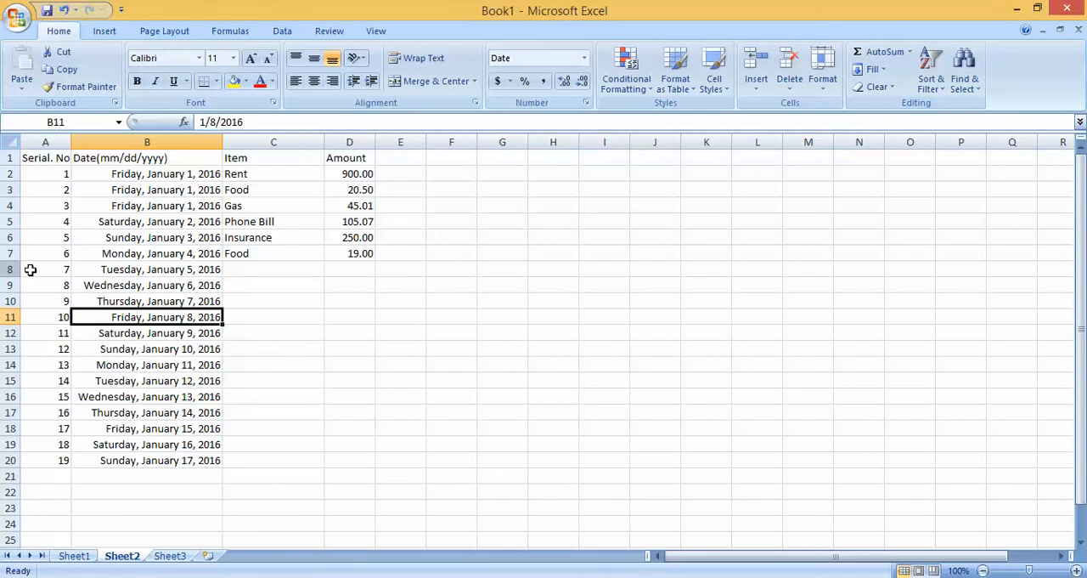
click(10, 269)
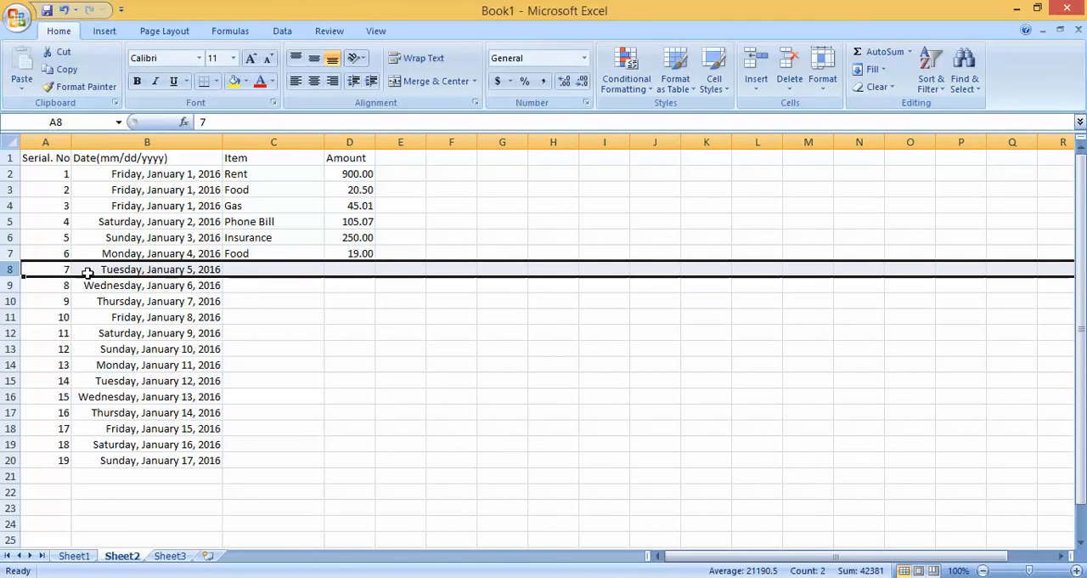
right_click(44, 270)
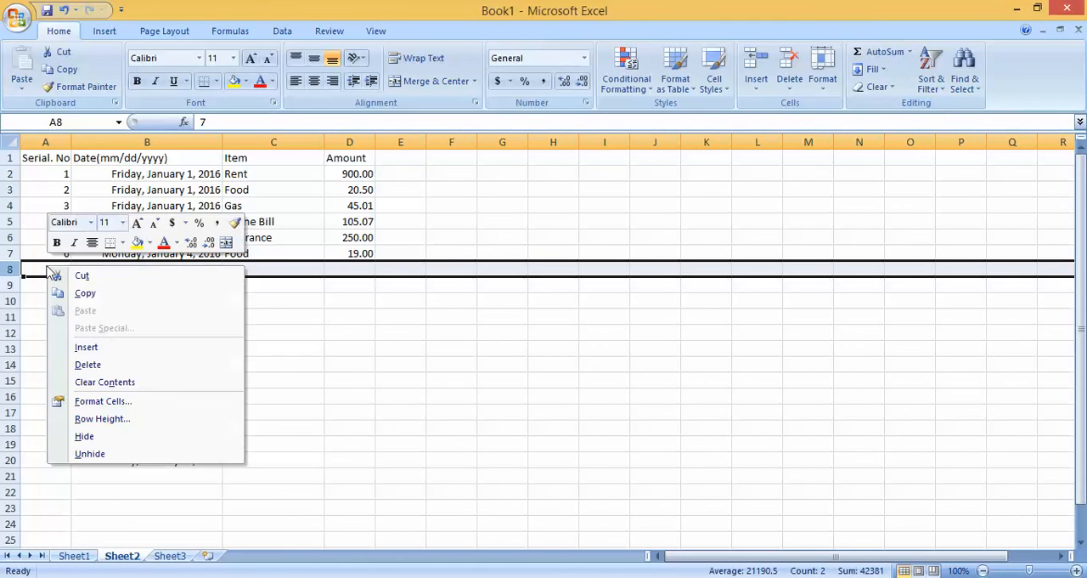
click(111, 344)
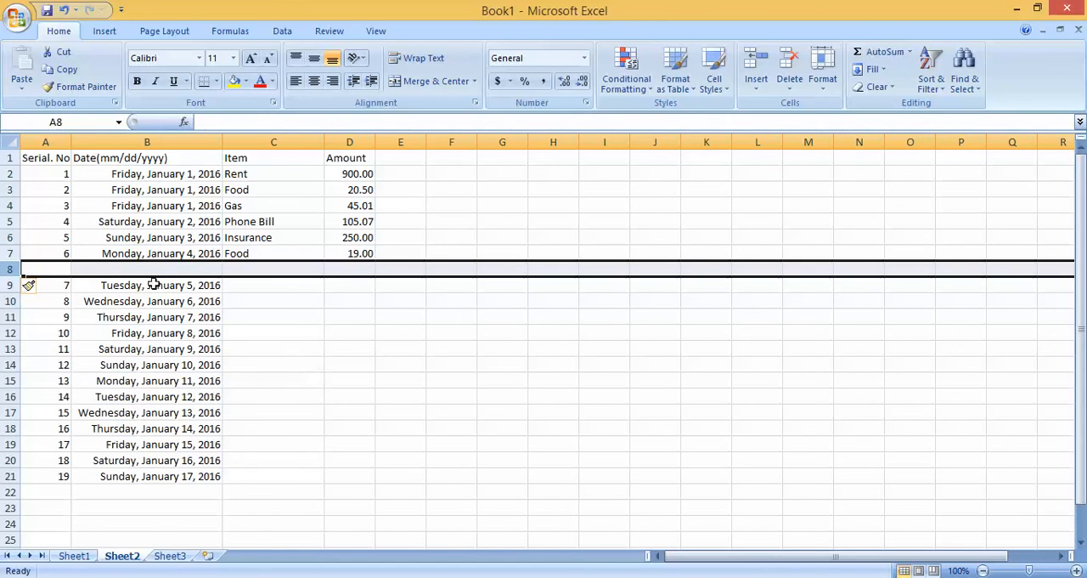
Step: Copy the date from B7 into B8 of the new row
click(196, 253)
key(ctrl+c)
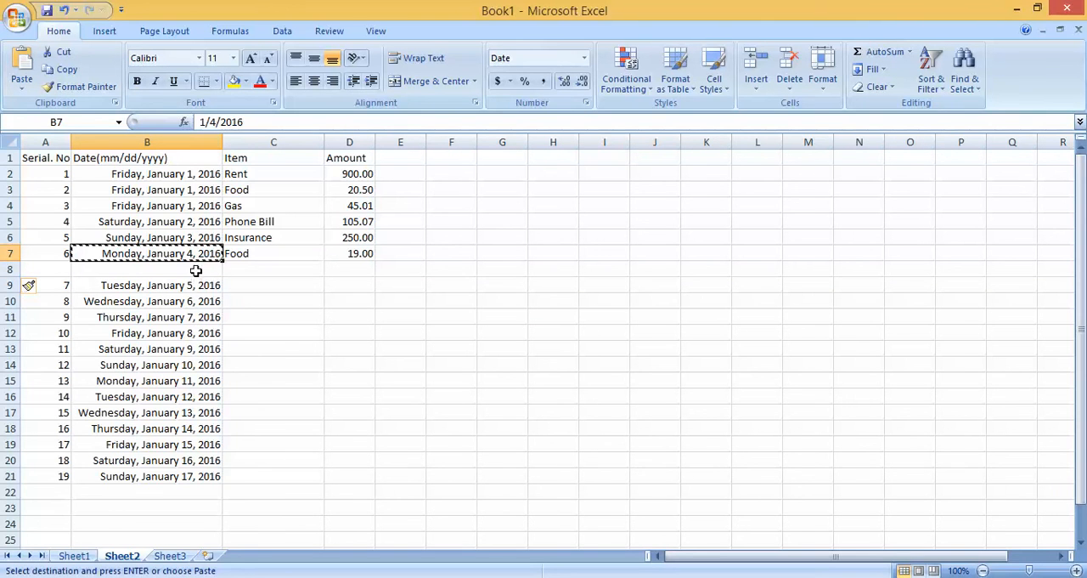
click(196, 270)
key(ctrl+v)
key(Escape)
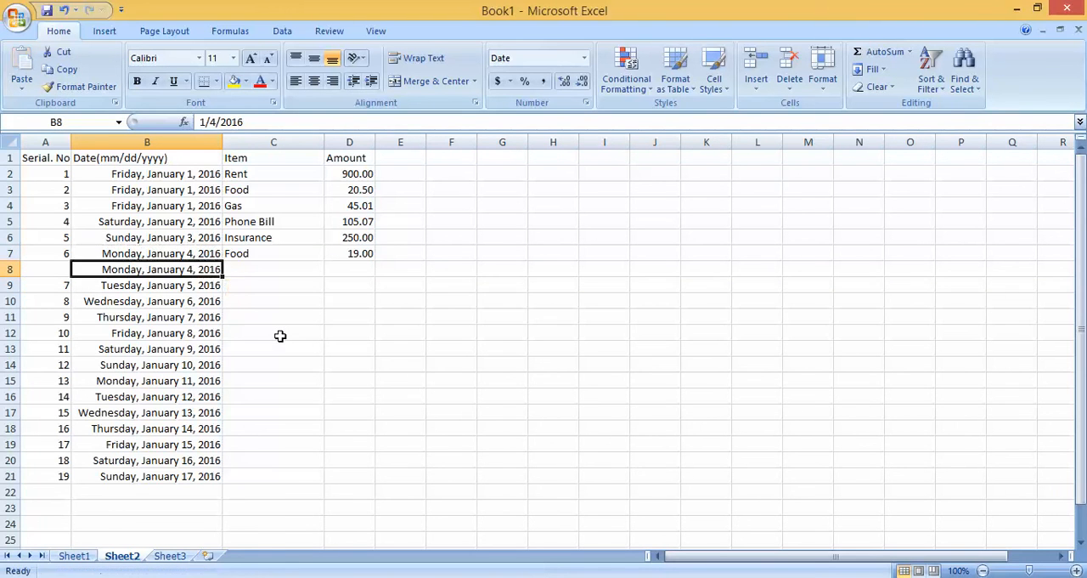
click(281, 332)
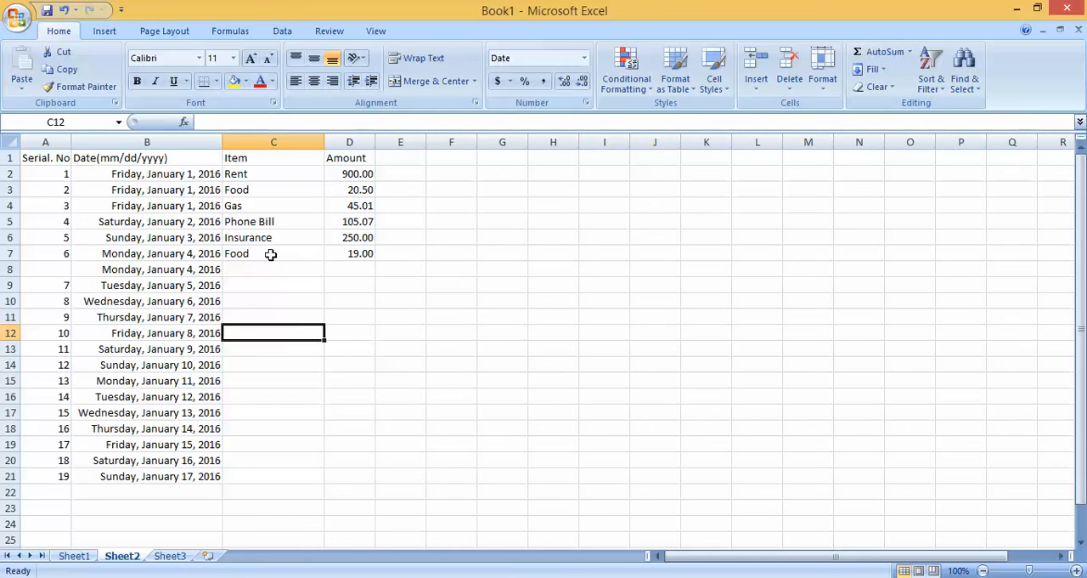
Step: Copy the item "Food" from C7 into C8
click(271, 253)
key(ctrl+c)
click(267, 269)
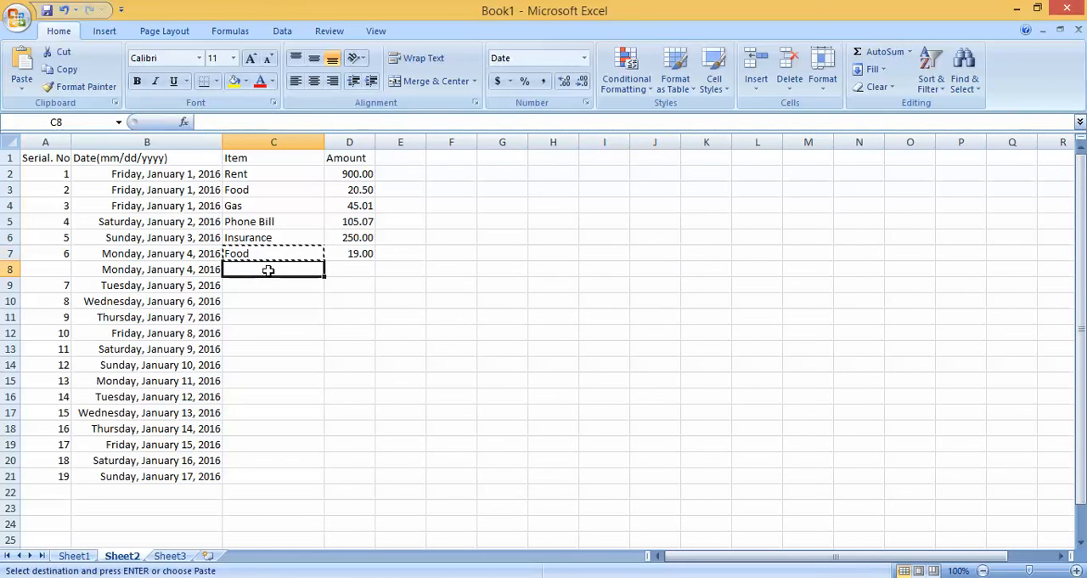
key(ctrl+v)
key(Escape)
click(286, 316)
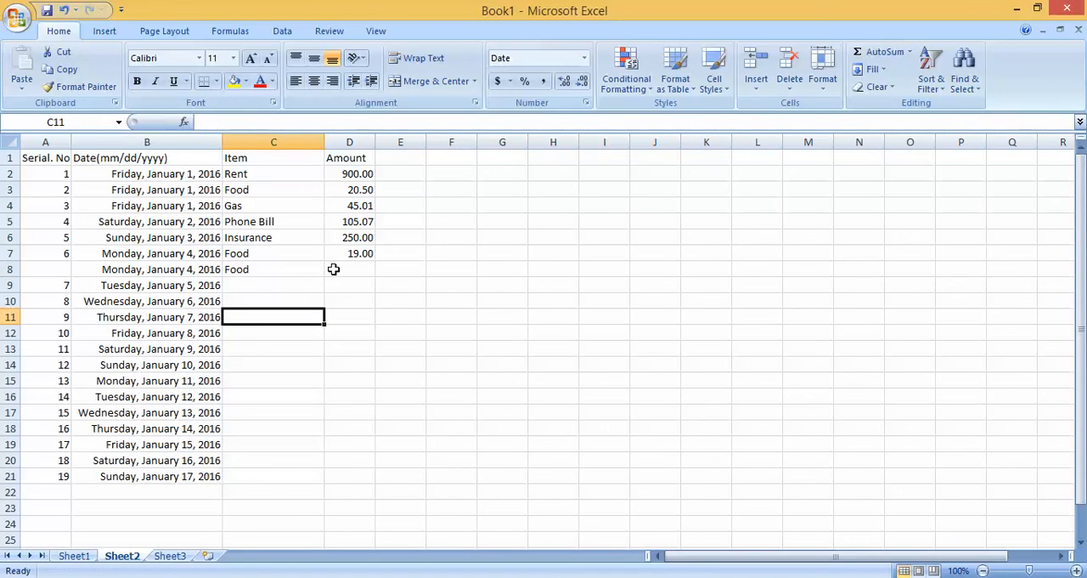
Step: Enter the amount 15 in D8 for the second food expense and review the repeated dates and items in rows 7 and 8
click(335, 269)
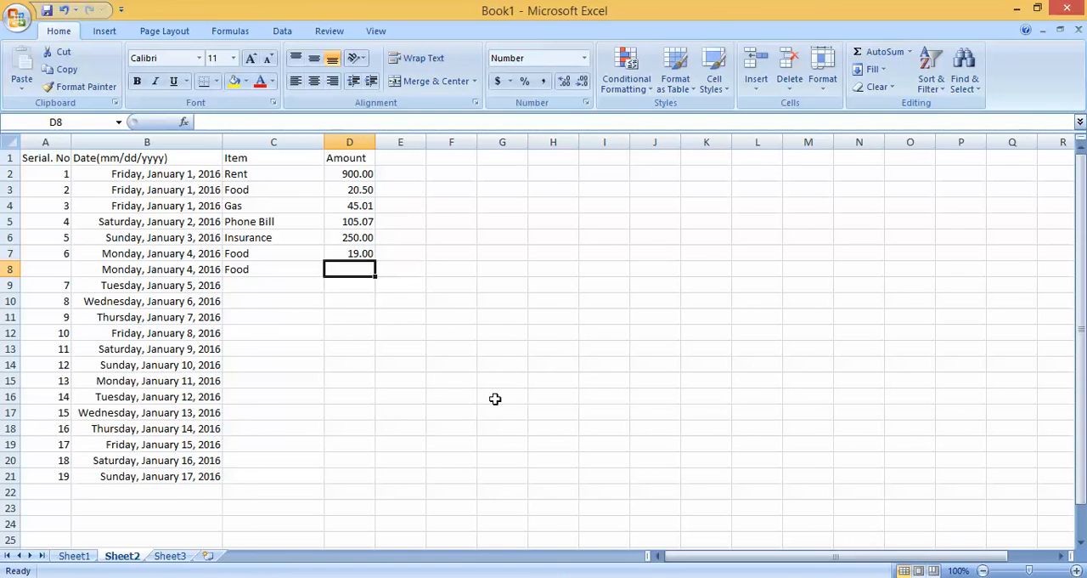
text(15.00)
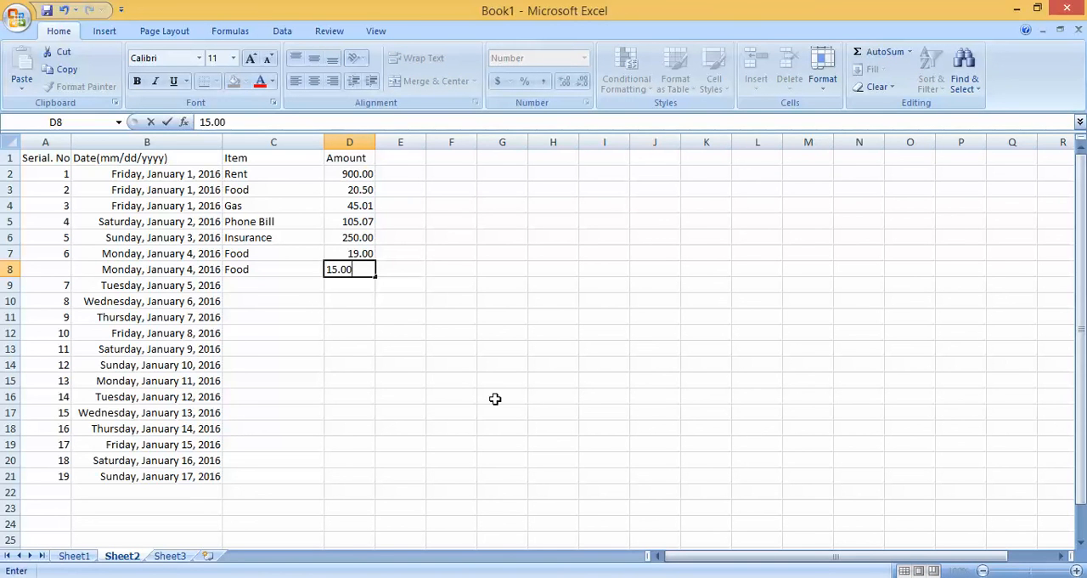
click(495, 398)
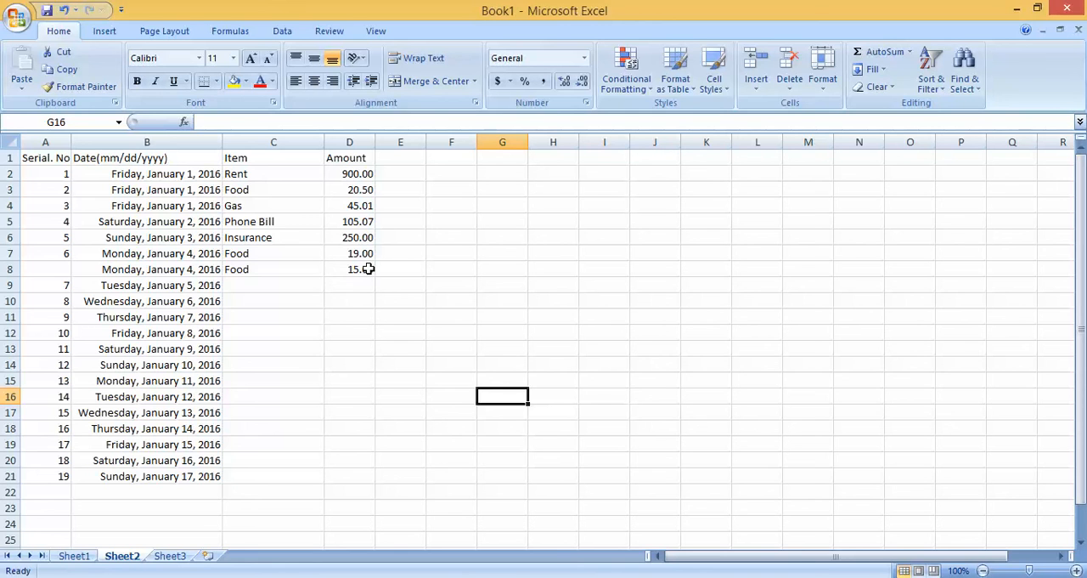
drag(177, 253, 178, 265)
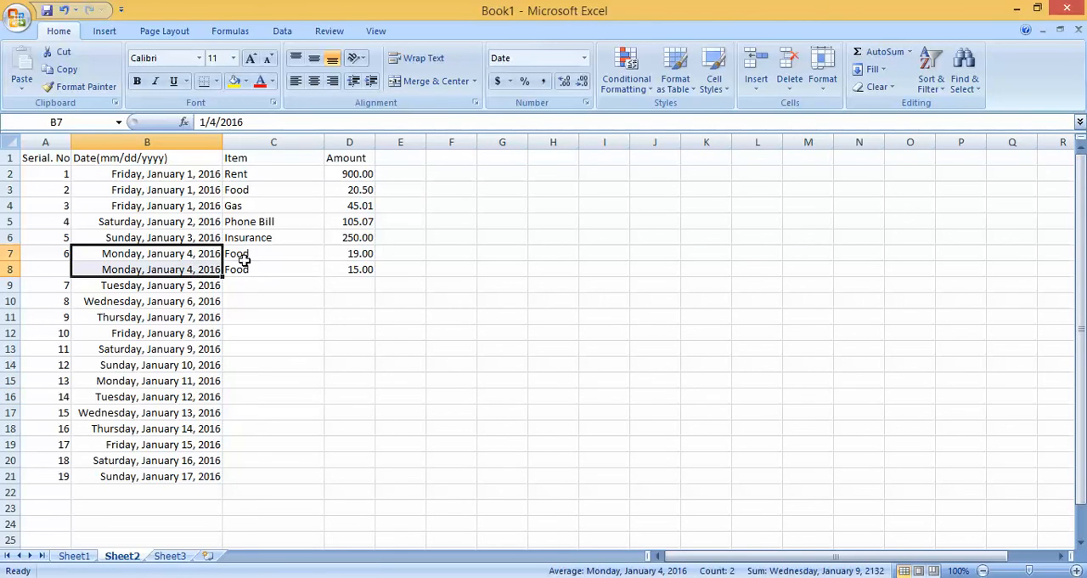
drag(244, 260, 250, 270)
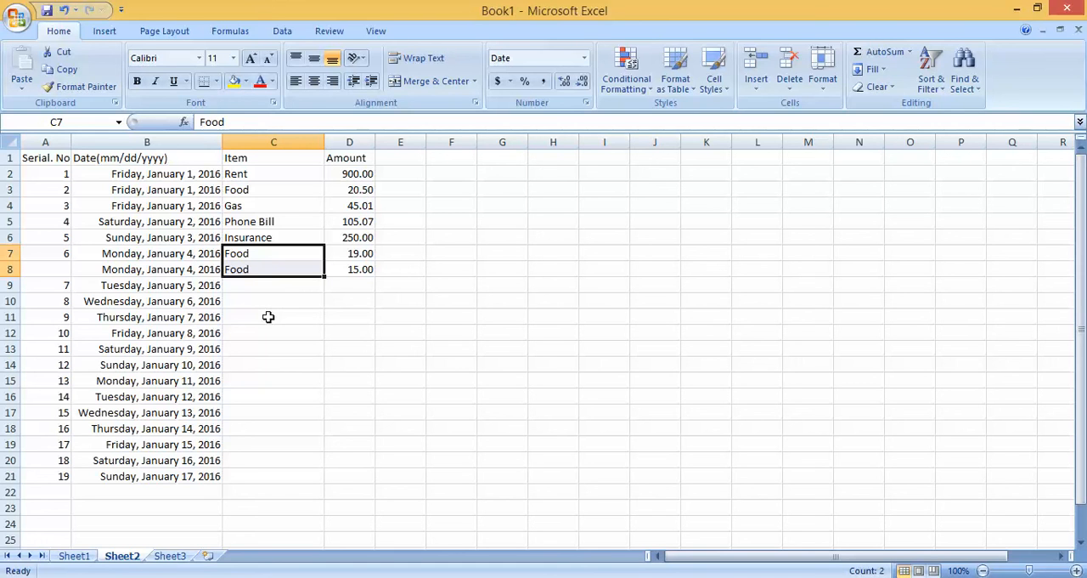
Step: Insert a blank row above row 9, below the second food expense
click(10, 285)
right_click(73, 286)
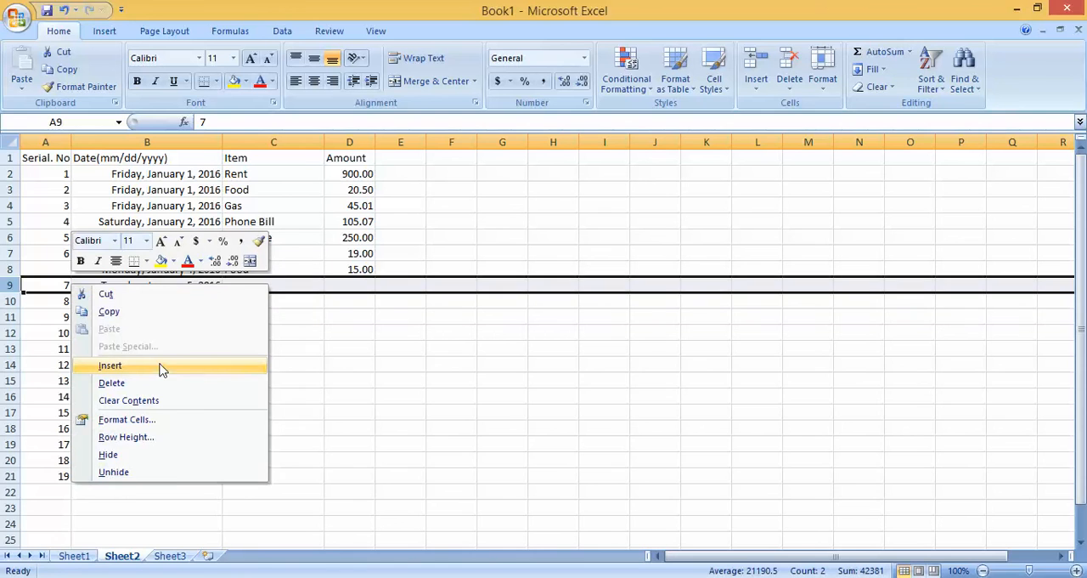
click(110, 365)
click(283, 350)
Step: Copy the date and item from B8:C8 into B9:C9
drag(150, 266, 272, 270)
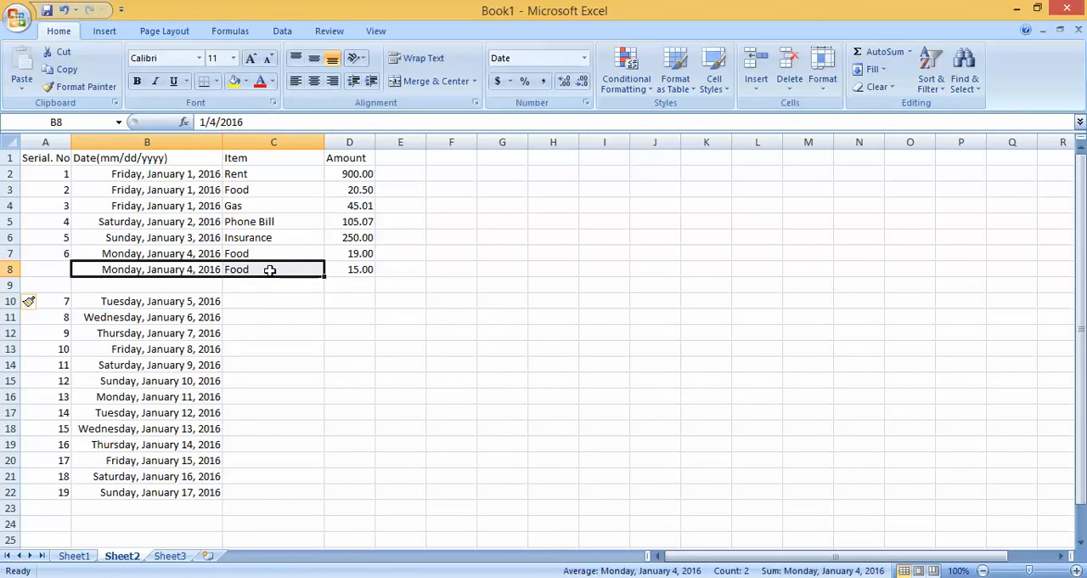
key(ctrl+c)
click(160, 282)
drag(160, 283, 299, 284)
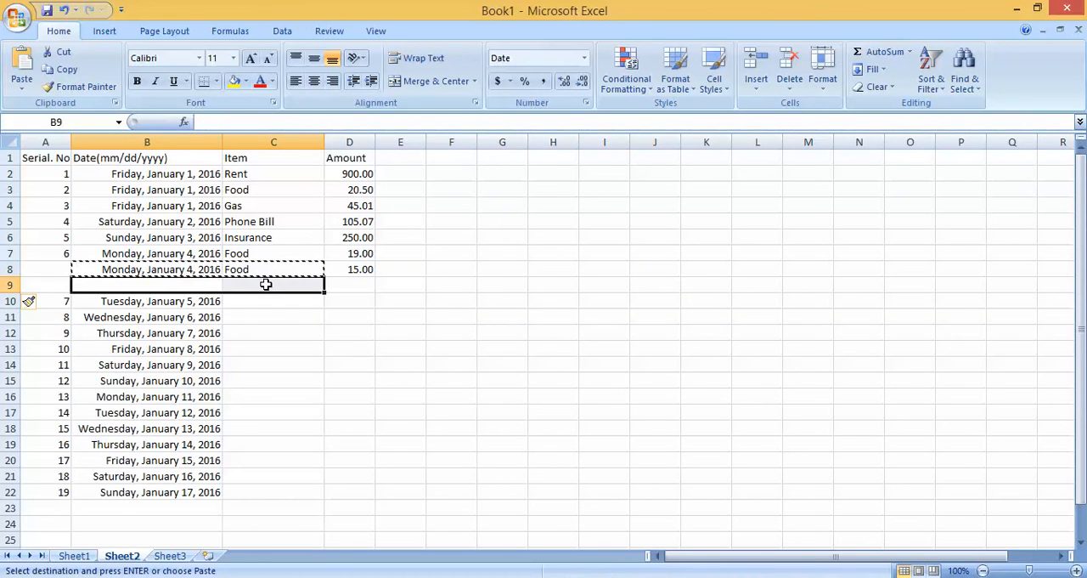
key(ctrl+v)
key(Escape)
Step: Enter the amount 17.06 in D9 for the third food expense on January 4
click(360, 269)
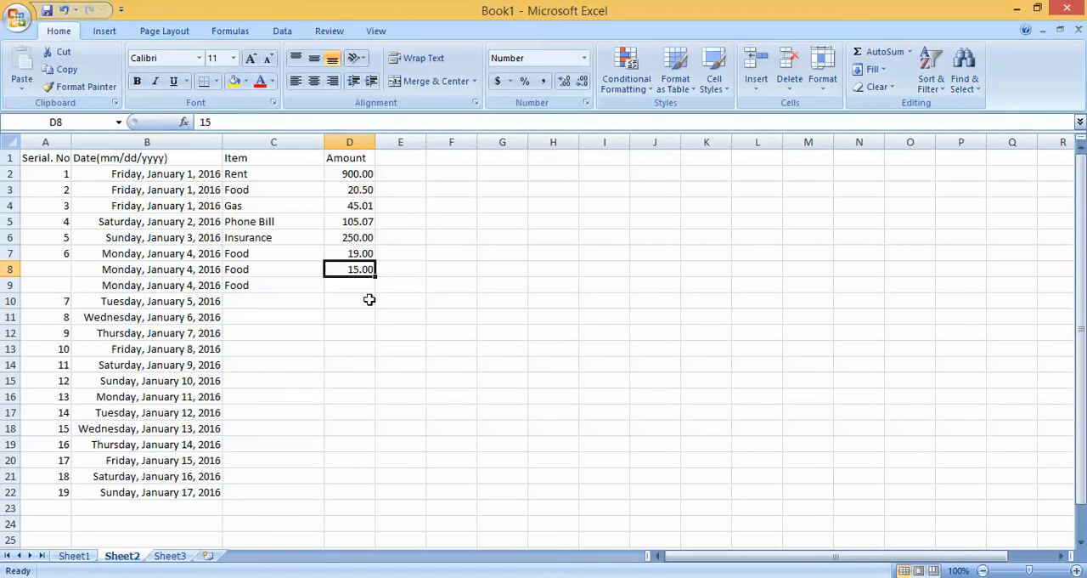
click(335, 286)
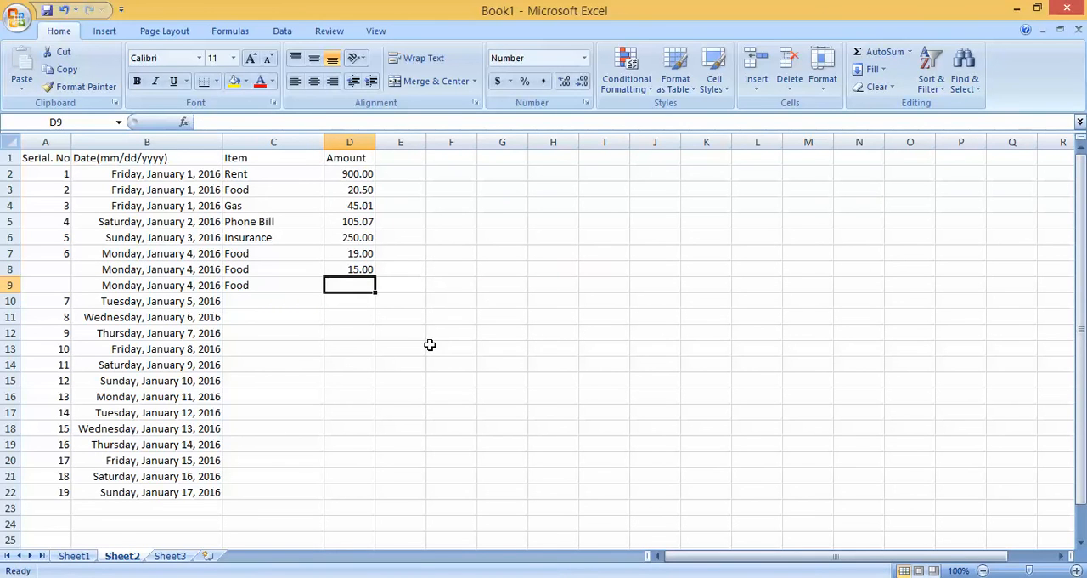
text(17.06)
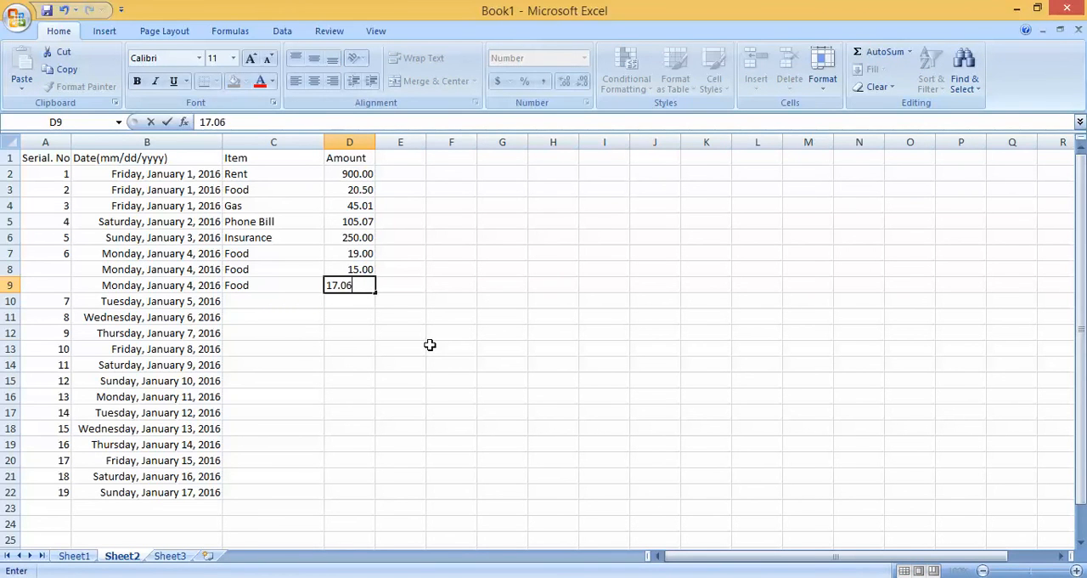
click(429, 345)
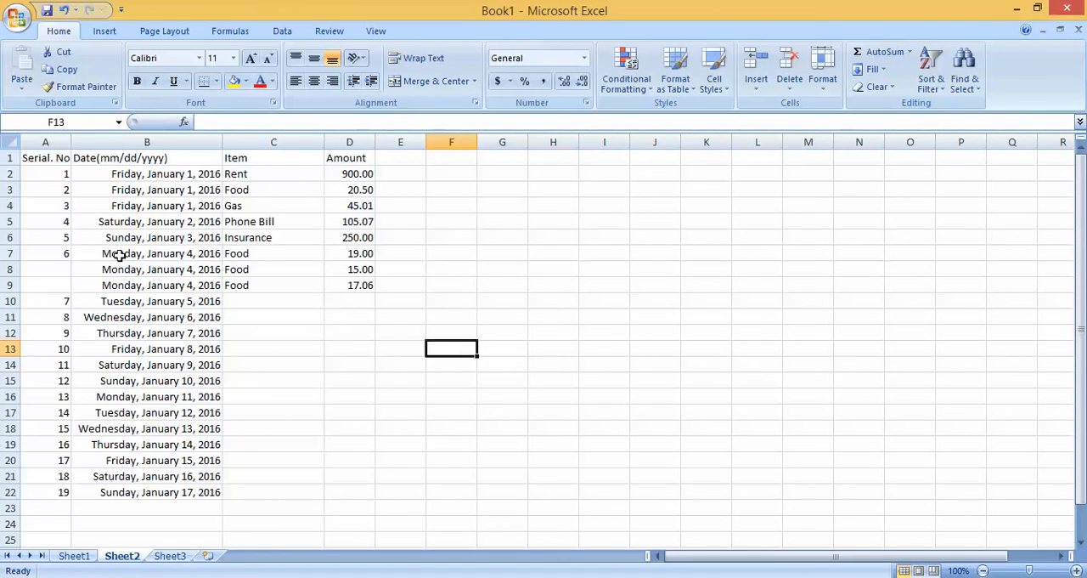
Step: Examine the repeated dates and items of the January 4 food expenses in rows 7 to 9
drag(7, 253, 7, 286)
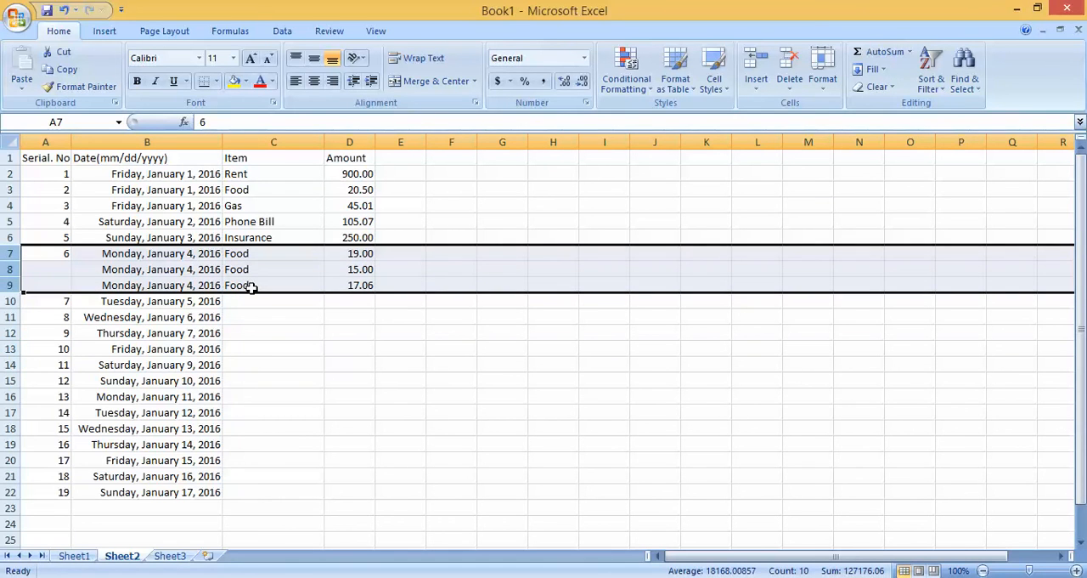
click(297, 319)
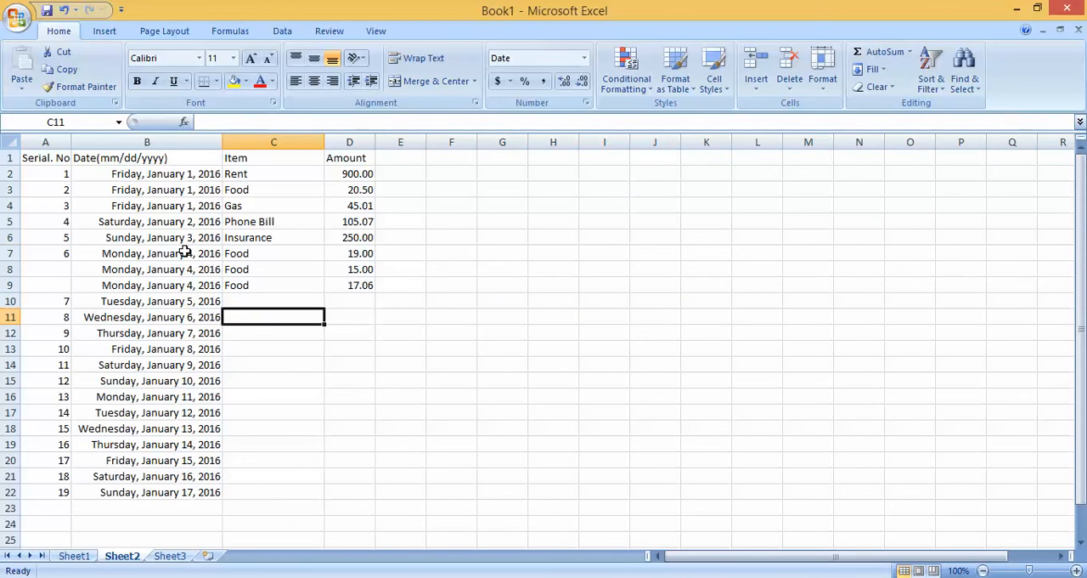
drag(184, 252, 281, 284)
click(287, 298)
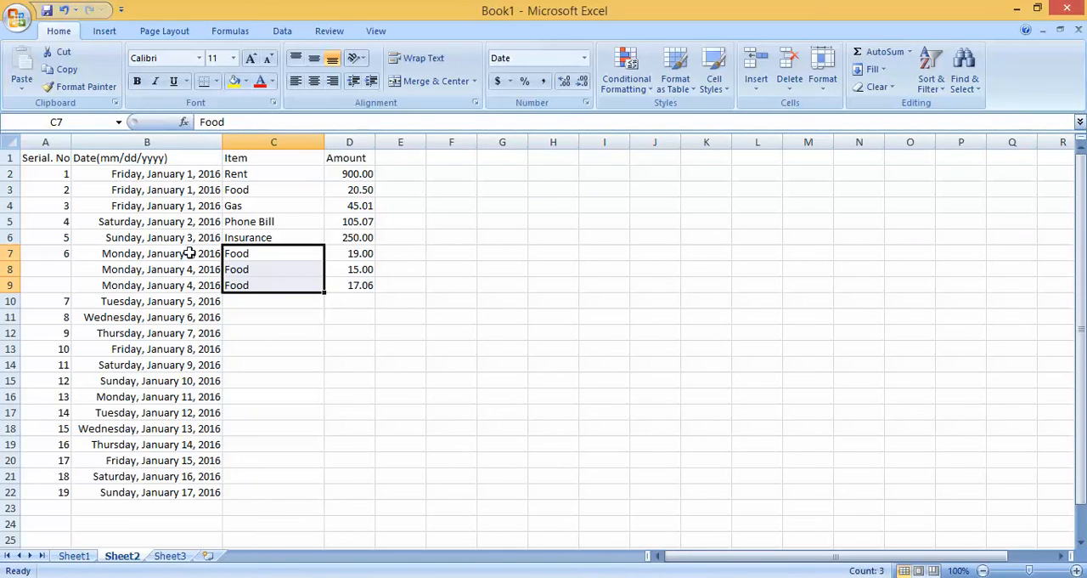
drag(194, 252, 241, 281)
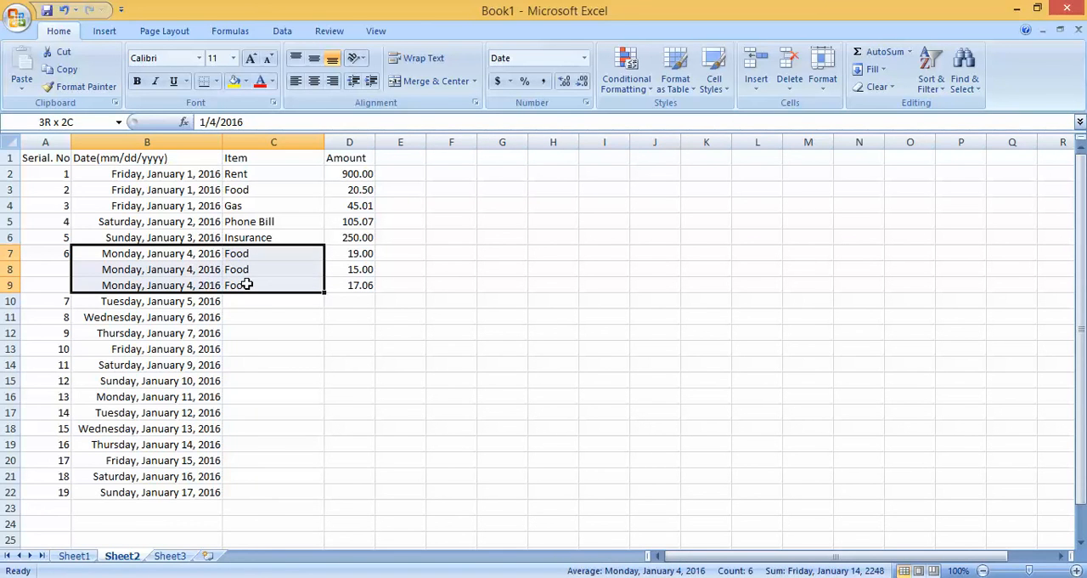
click(292, 333)
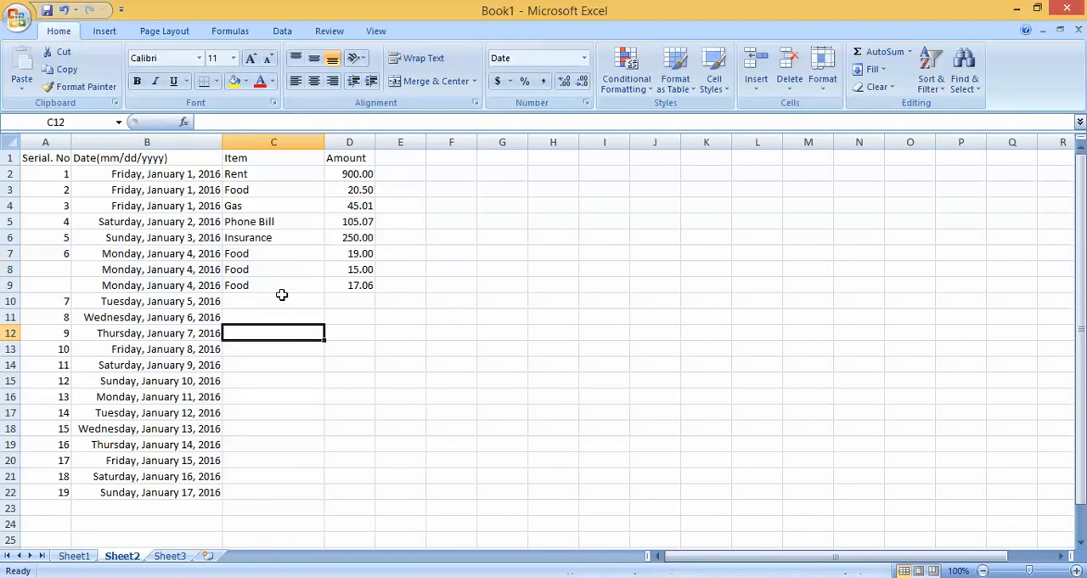
Step: Merge and center the repeated "Food" items in C7:C9 into one cell, keeping only the upper-left value
click(266, 255)
drag(266, 259, 268, 280)
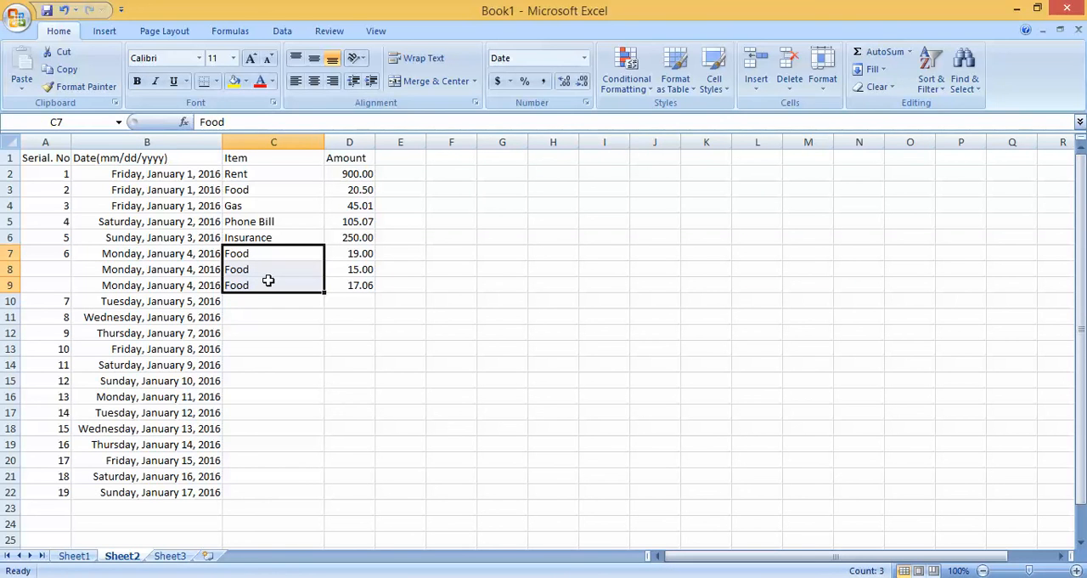
click(267, 252)
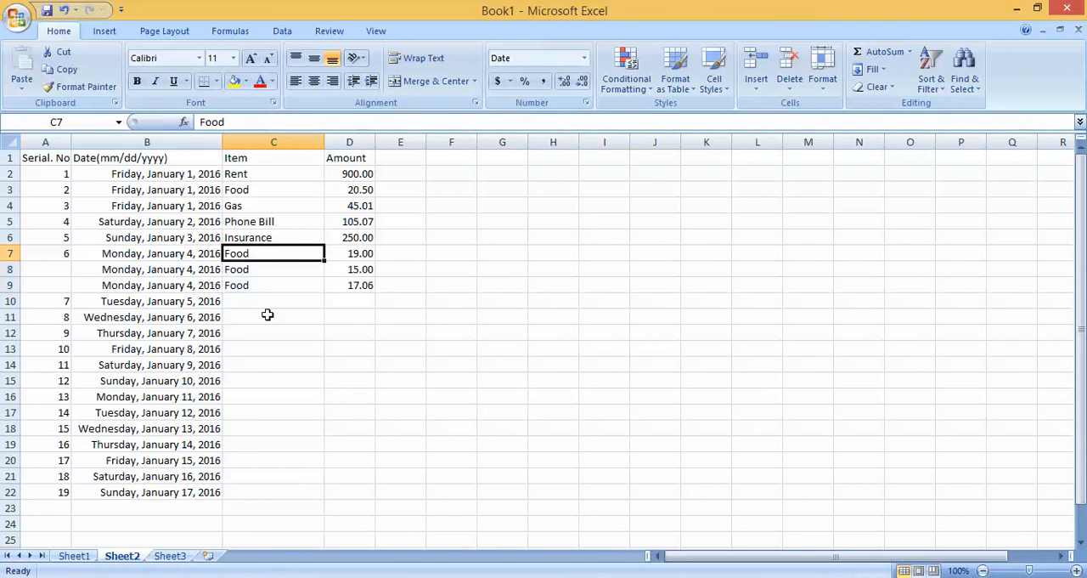
drag(267, 257, 267, 279)
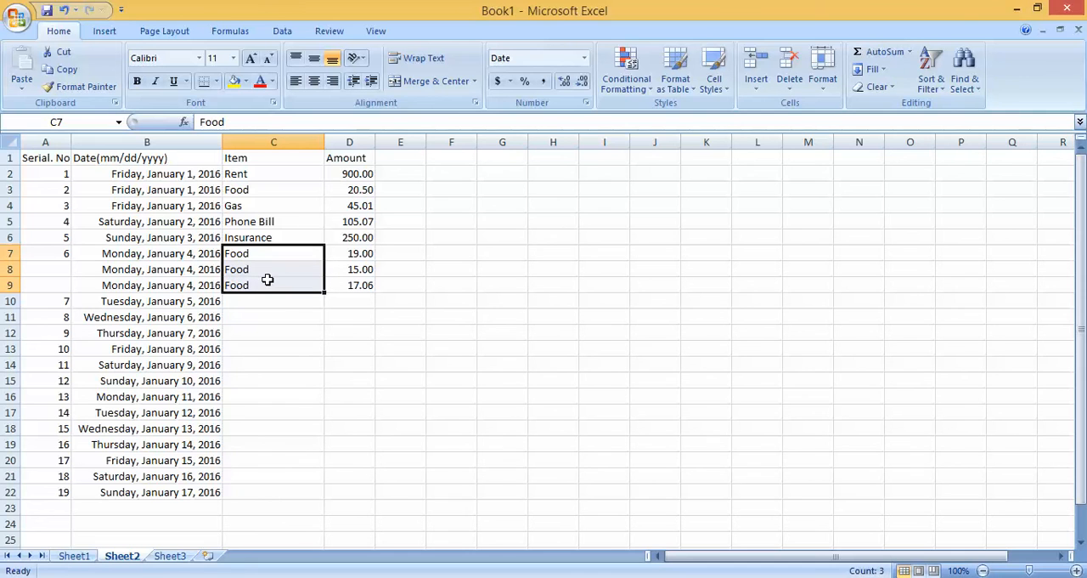
click(427, 82)
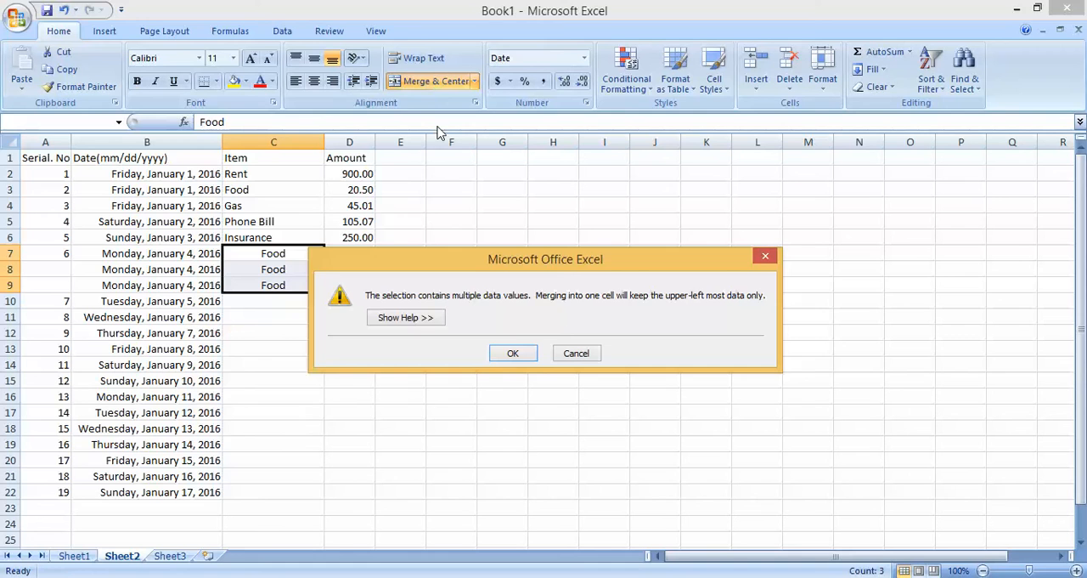
click(532, 360)
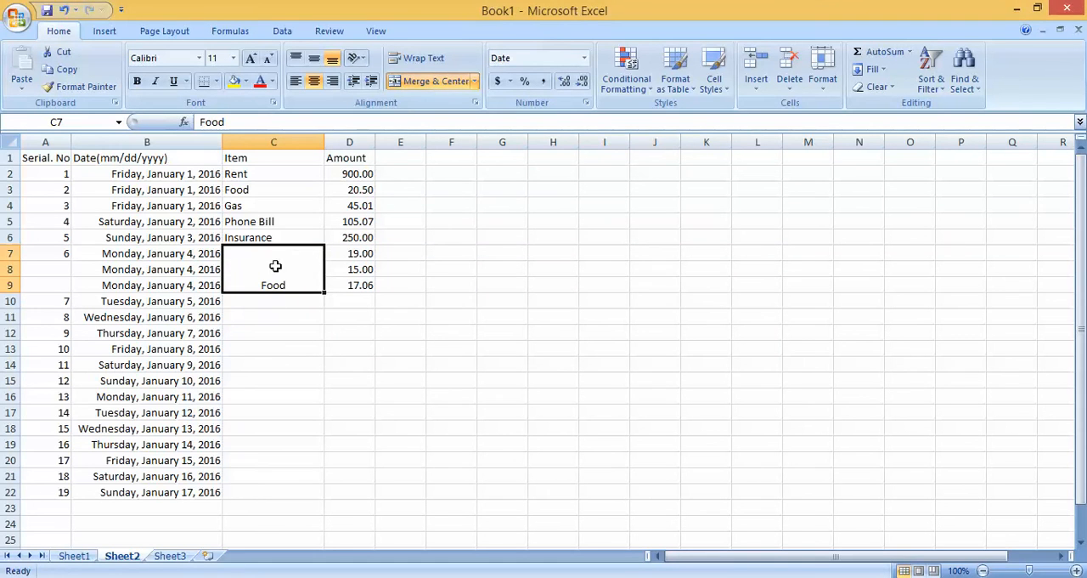
click(311, 330)
click(285, 270)
click(330, 332)
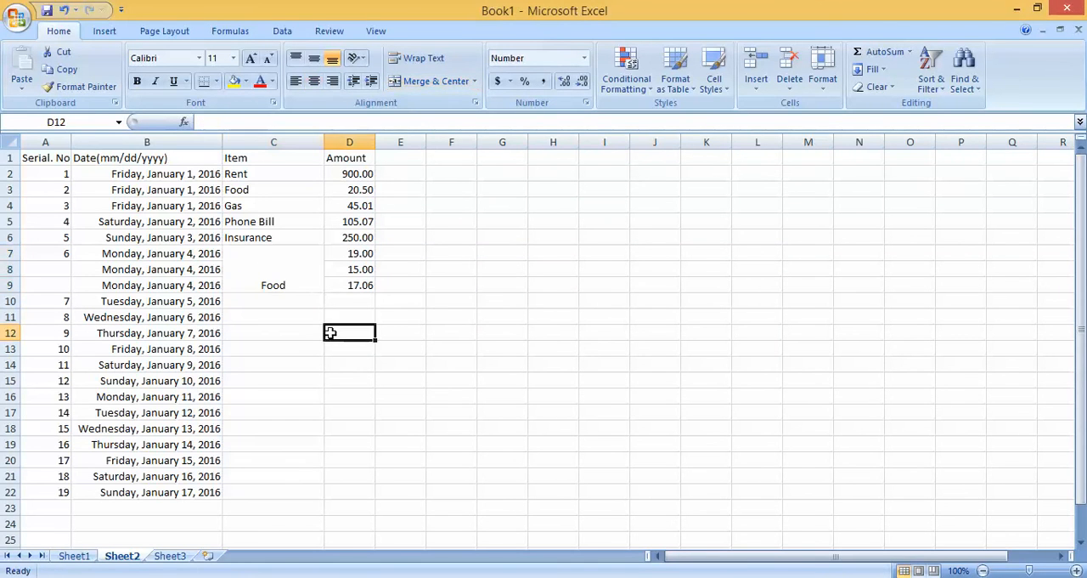
Step: Try left, top, middle and center alignments on the merged "Food" cell in C7:C9
click(250, 256)
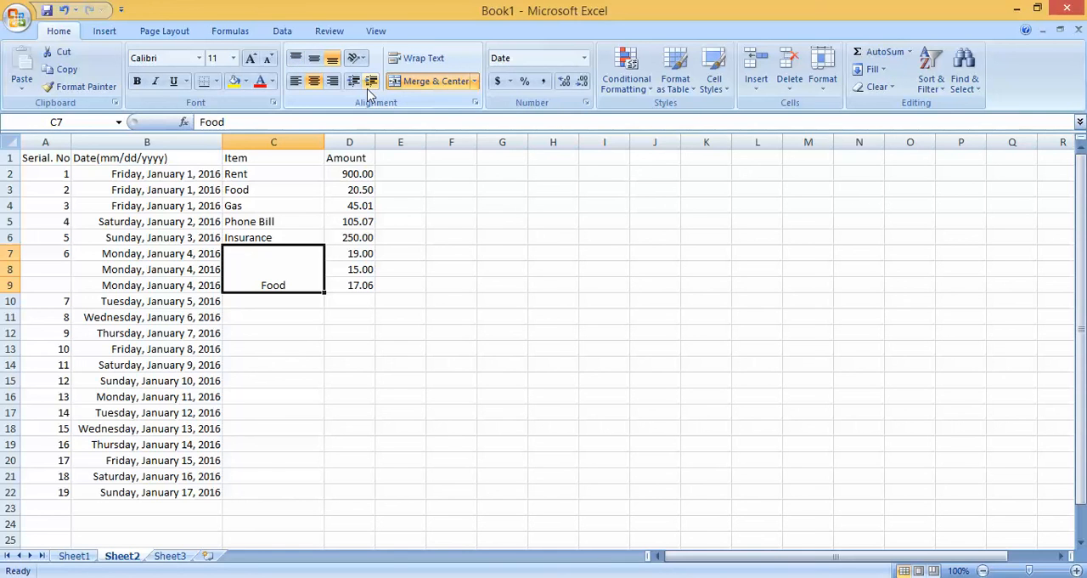
click(297, 85)
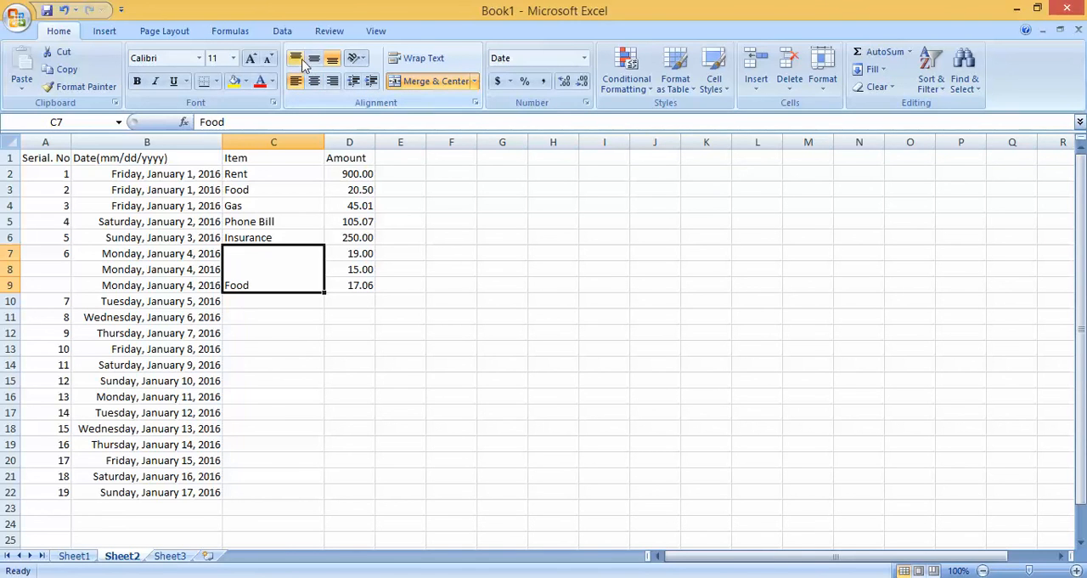
click(298, 66)
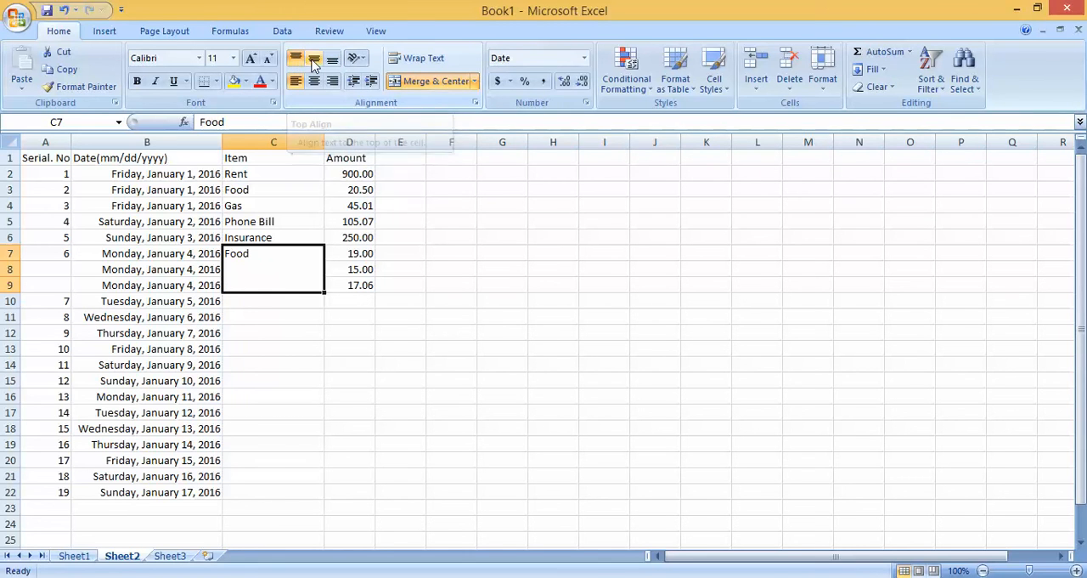
click(313, 63)
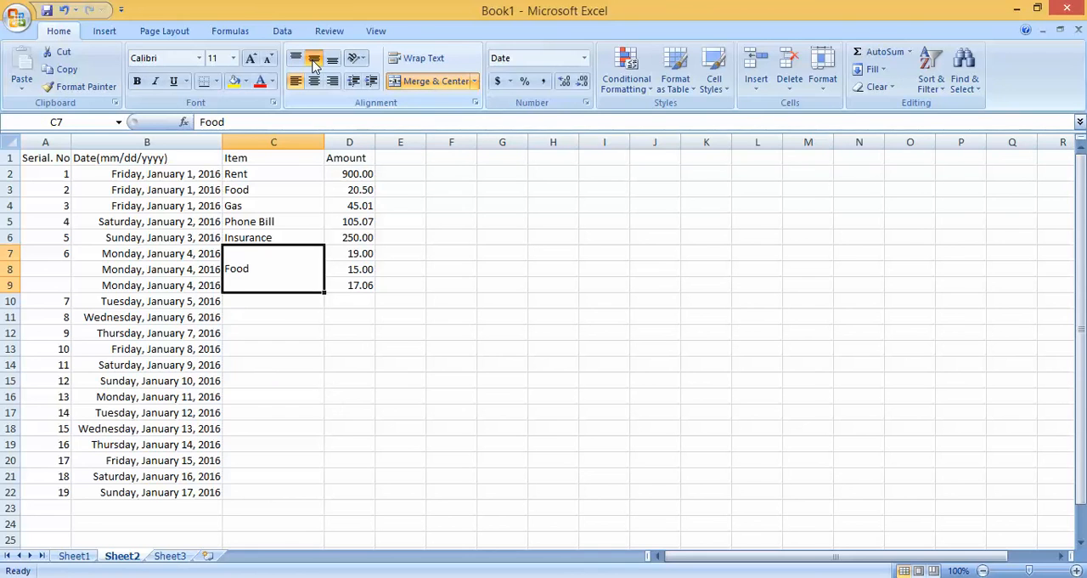
click(314, 82)
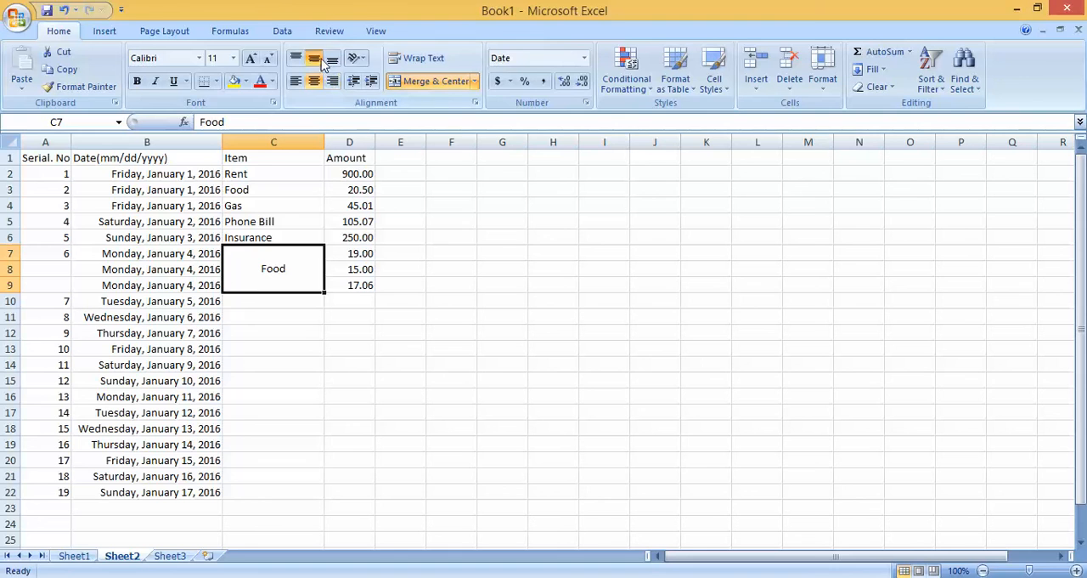
click(310, 378)
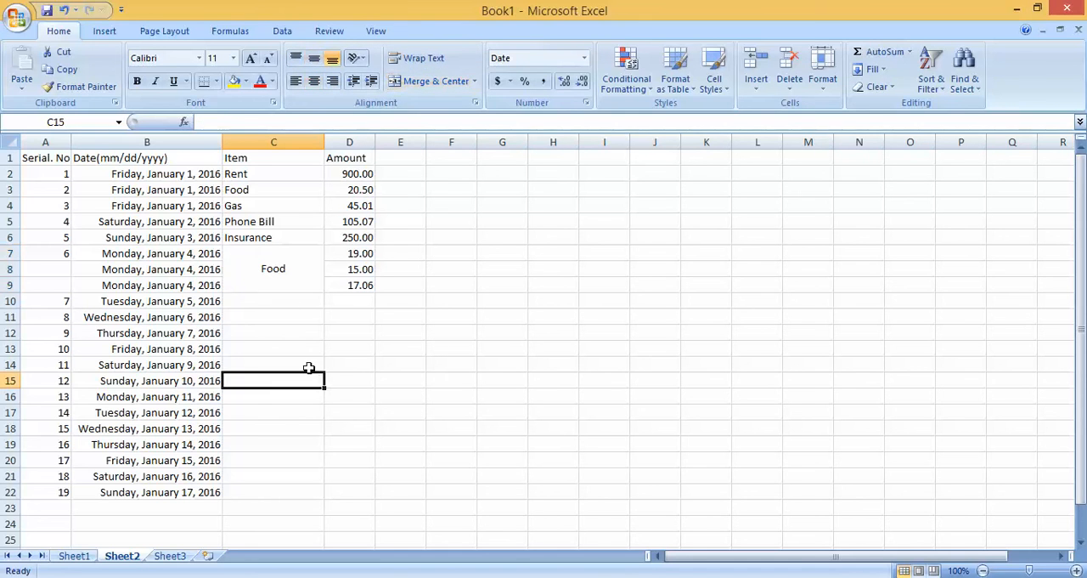
Step: Align the text of the merged "Food" cell to the top and left of the cell
click(291, 259)
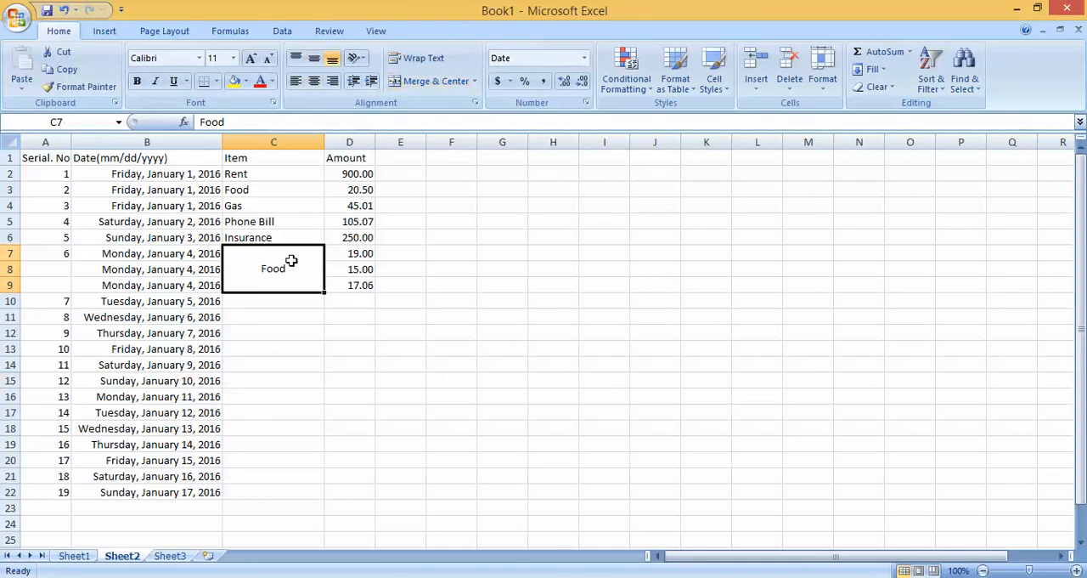
click(297, 60)
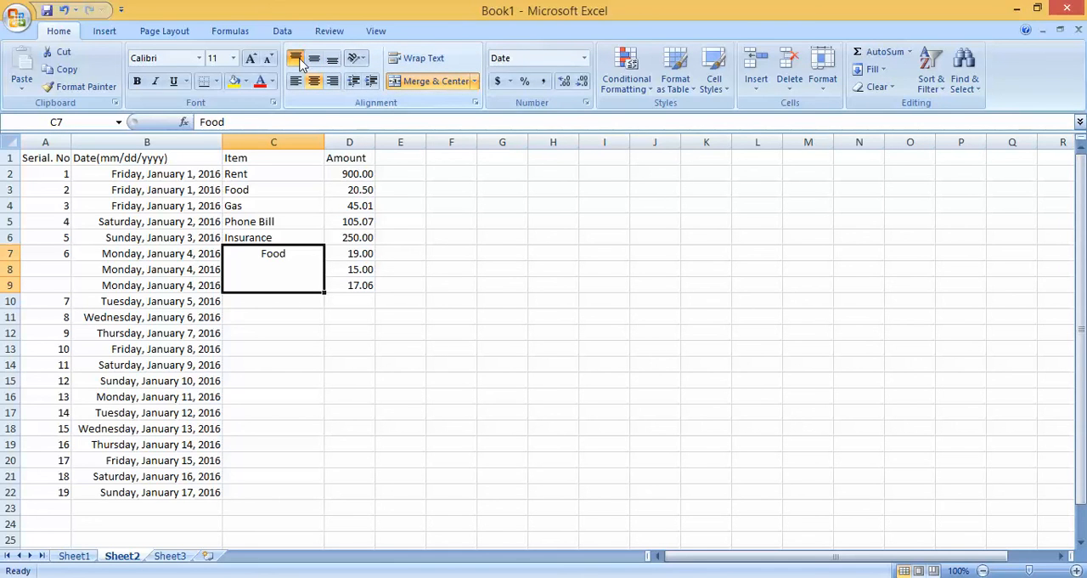
click(297, 81)
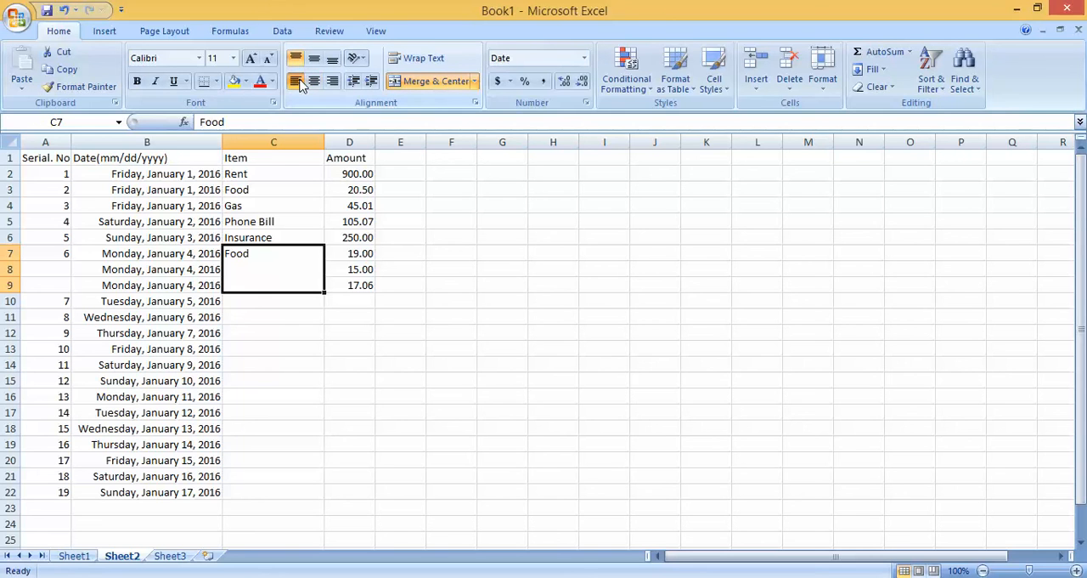
click(297, 59)
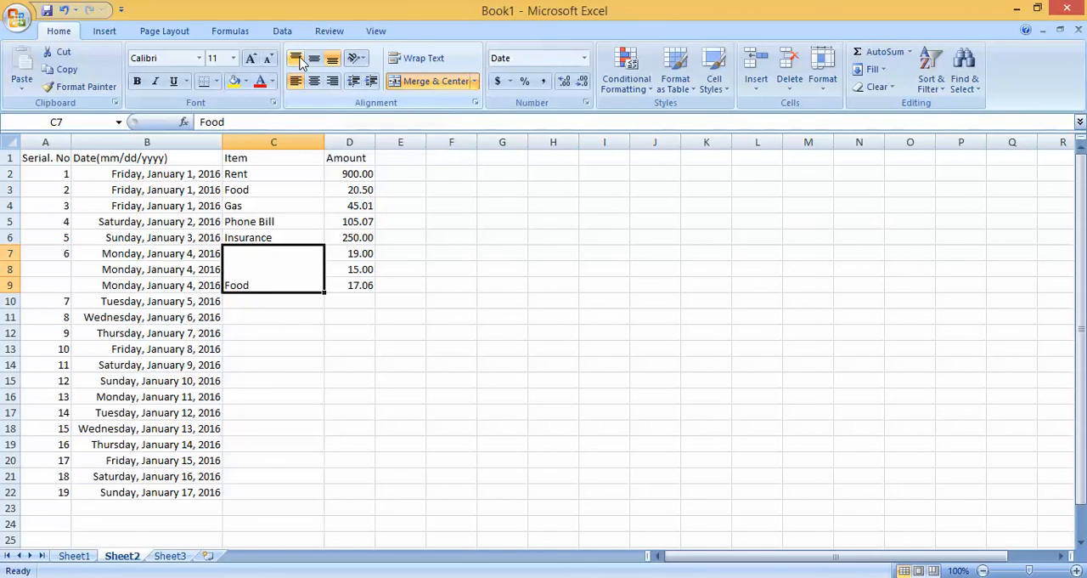
click(298, 59)
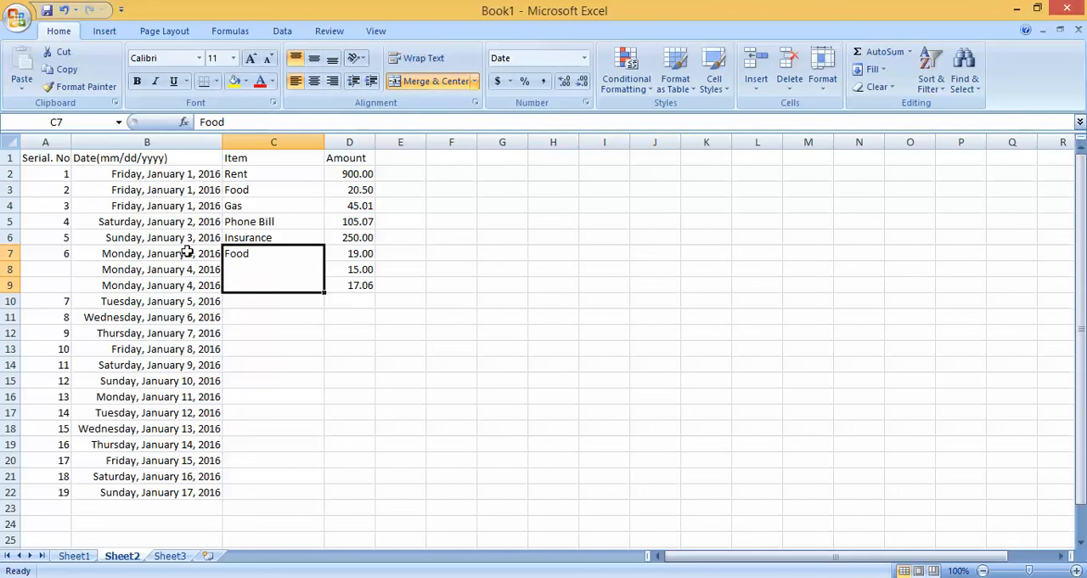
Step: Merge the repeated January 4 dates in B7:B9 into one cell and align the date to its top and right
drag(186, 250, 190, 287)
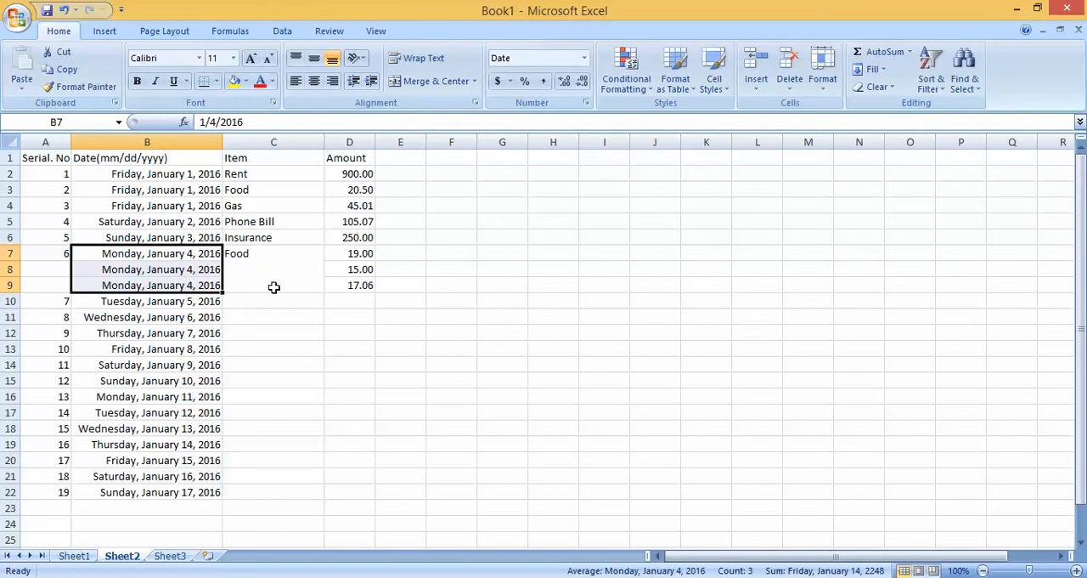
click(333, 84)
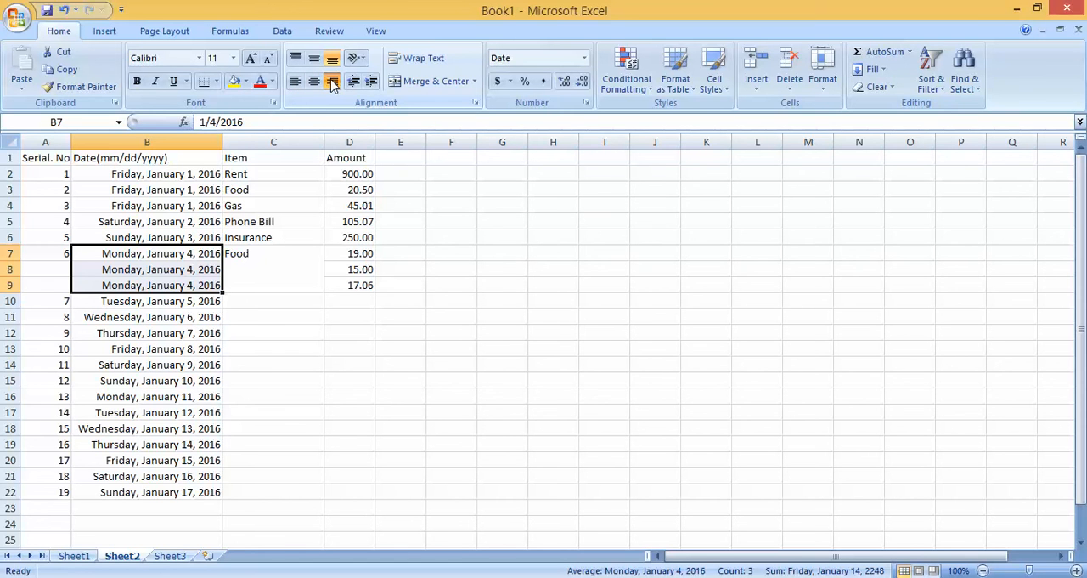
click(415, 83)
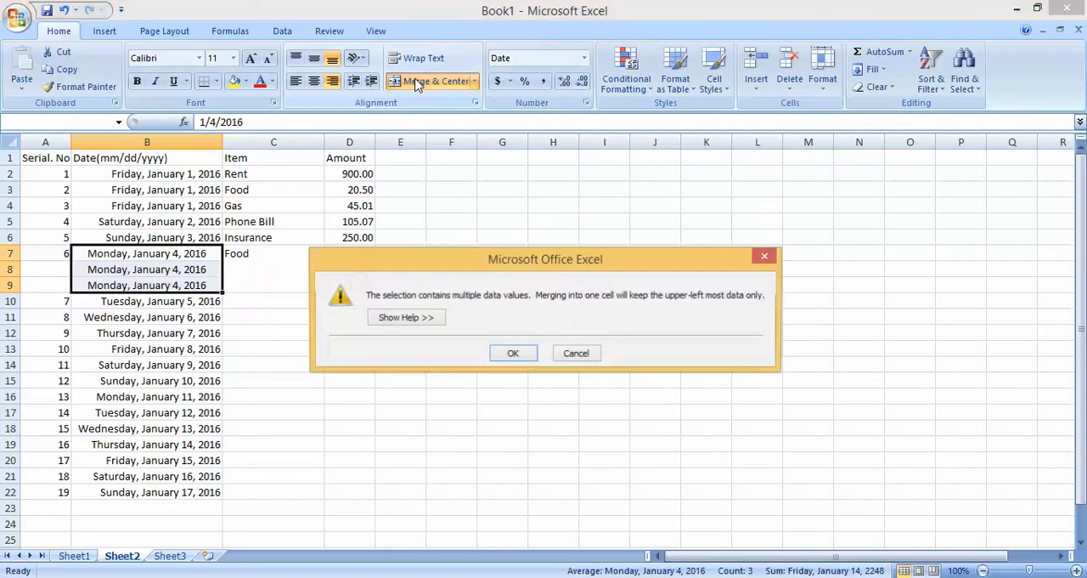
click(520, 352)
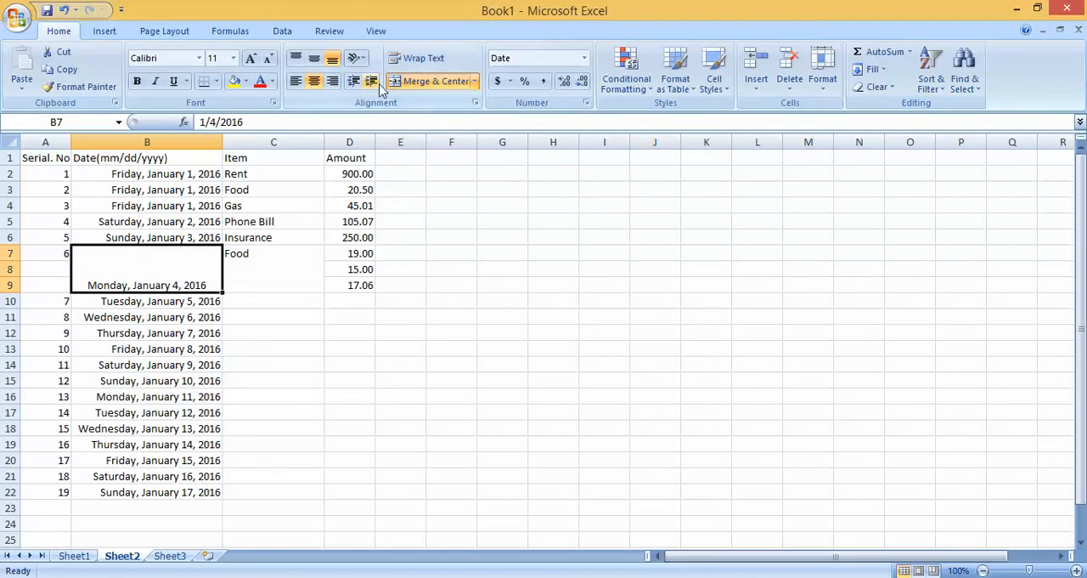
click(332, 81)
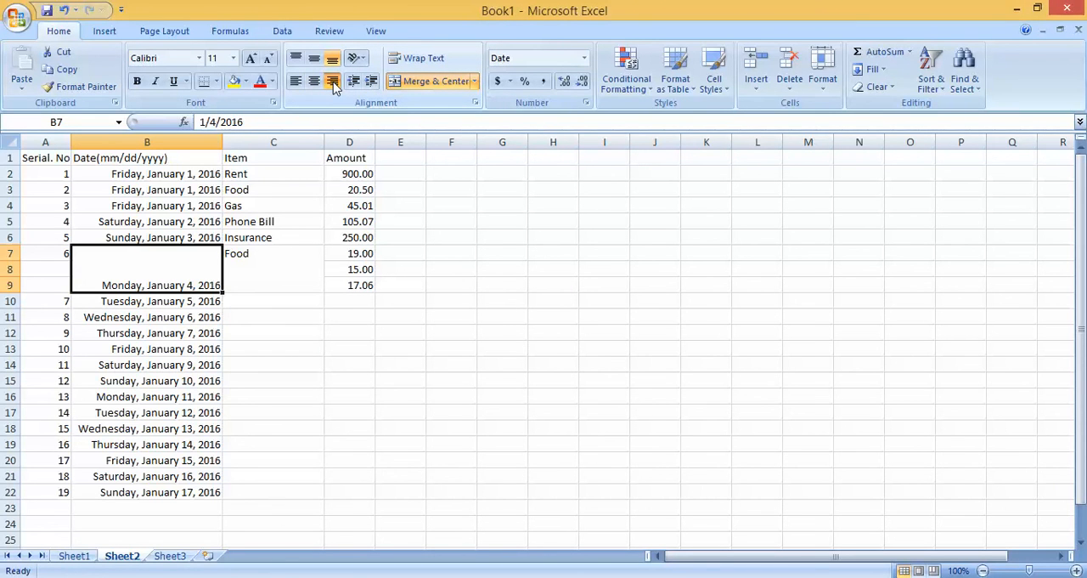
click(296, 58)
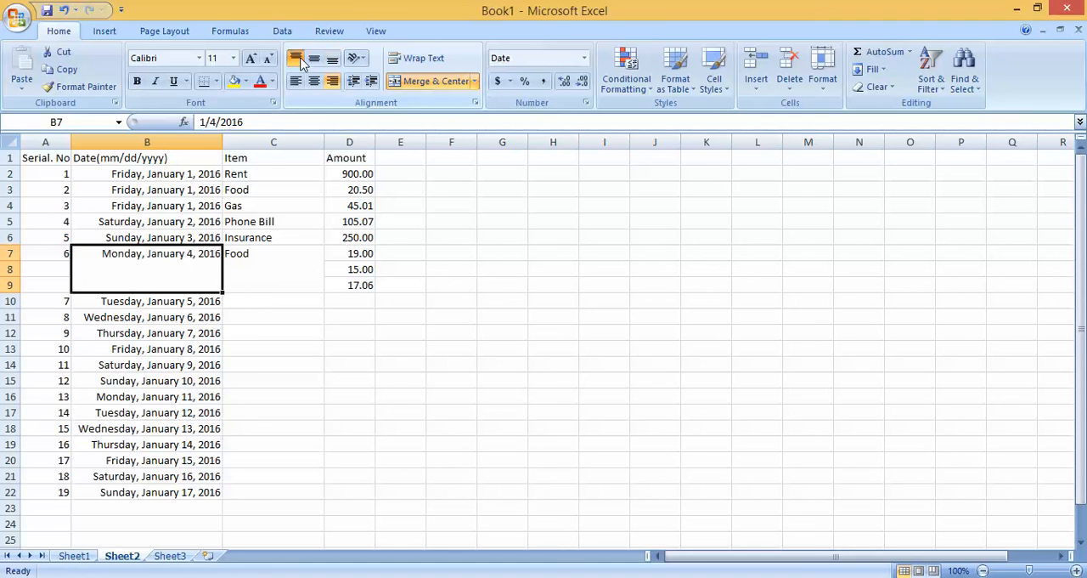
click(334, 331)
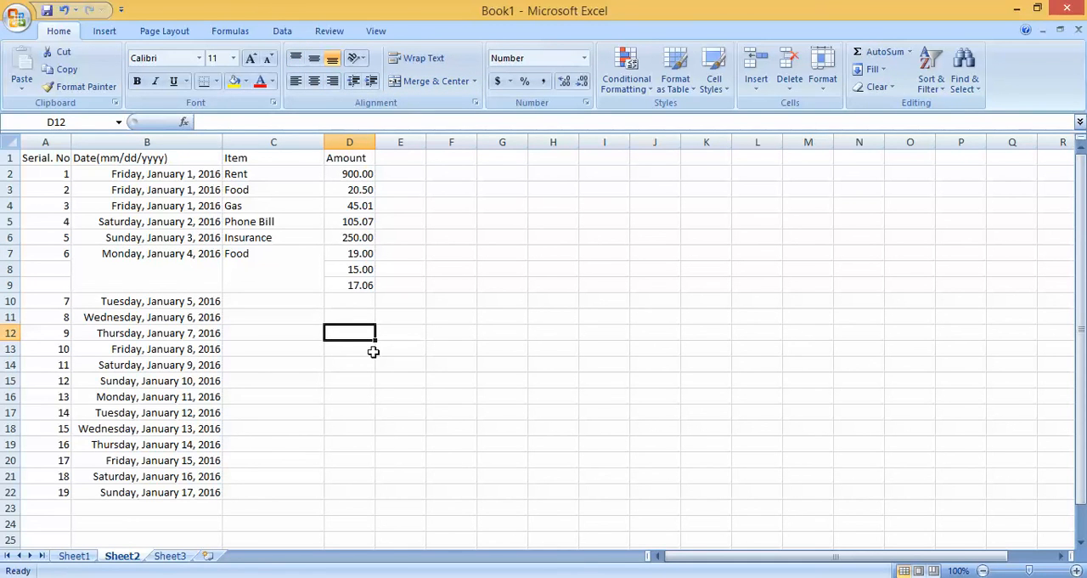
Step: Merge A7:A9 into one cell and align serial number 6 to its top and right
drag(57, 175, 60, 273)
click(88, 281)
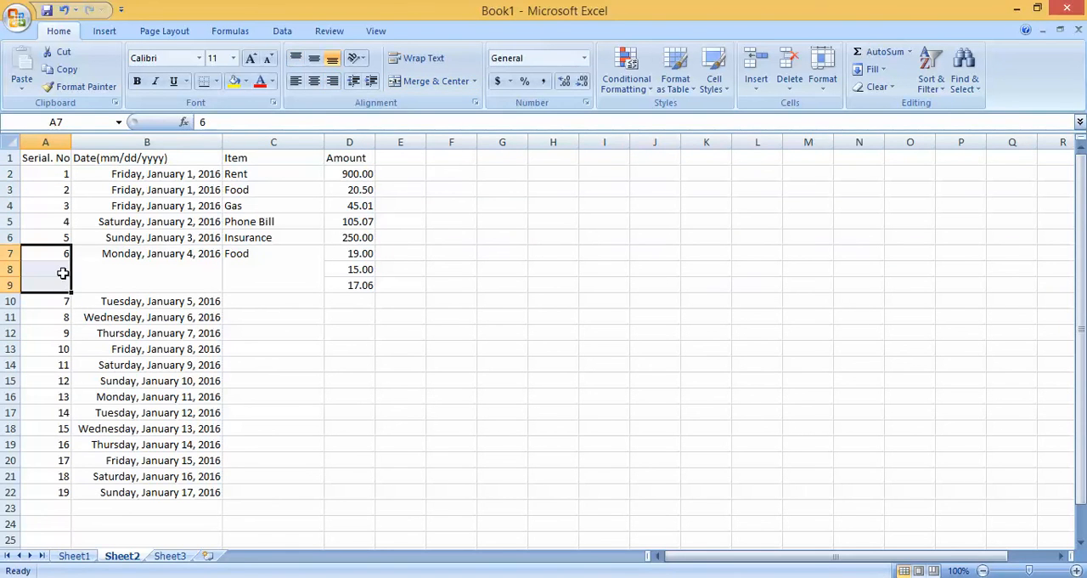
click(436, 81)
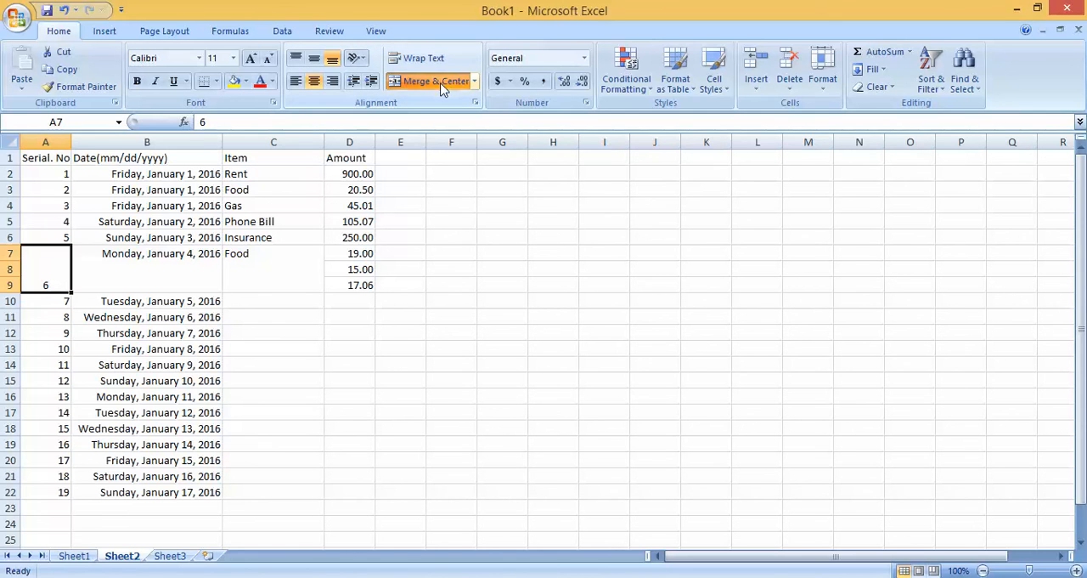
click(333, 82)
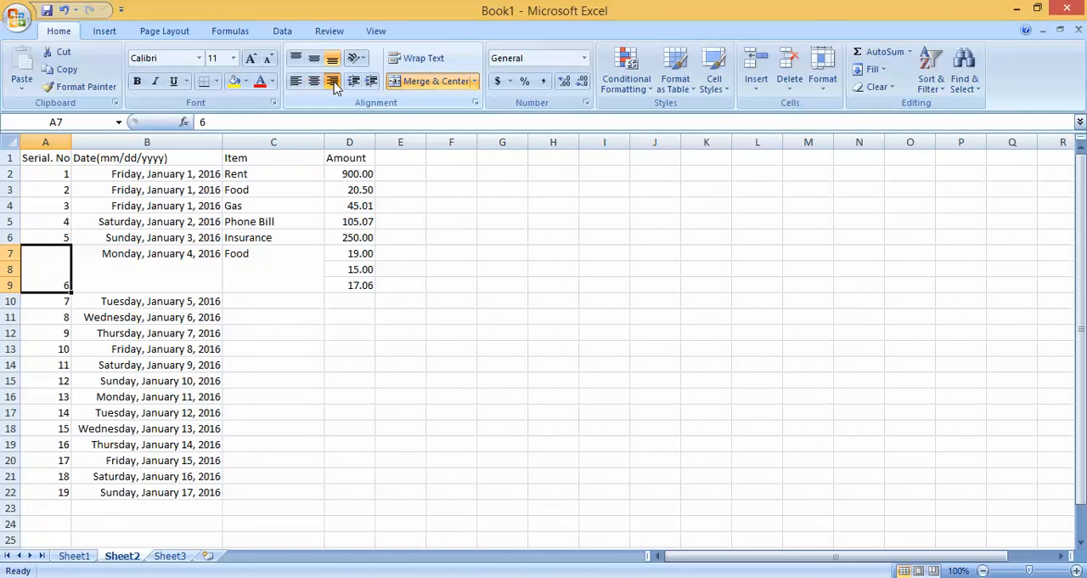
click(296, 58)
Step: Review the expense amounts in D2:D9, including the separate amounts beside the merged cells
click(352, 267)
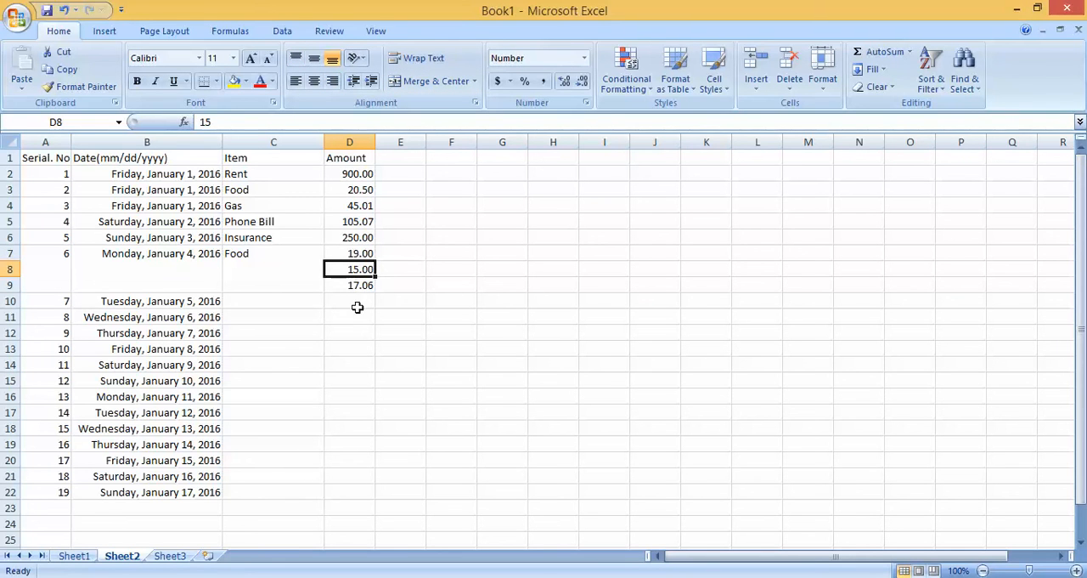
click(499, 361)
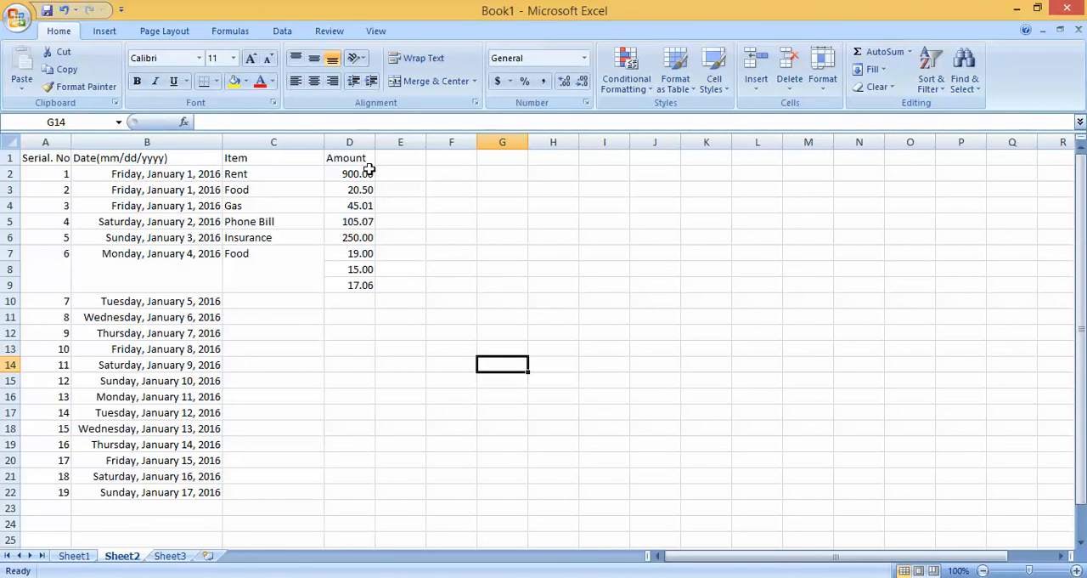
drag(362, 175, 363, 284)
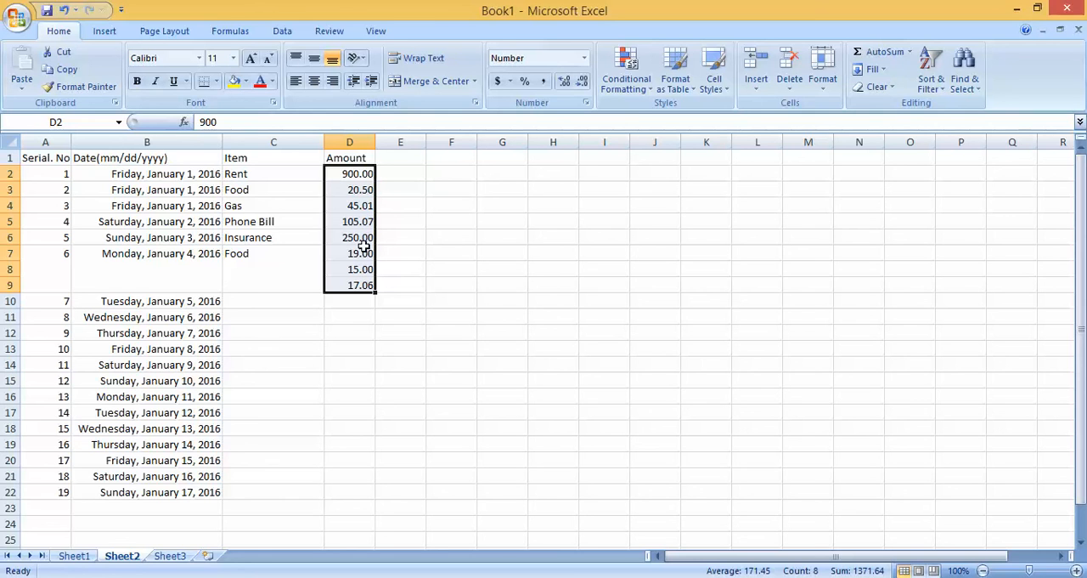
click(474, 315)
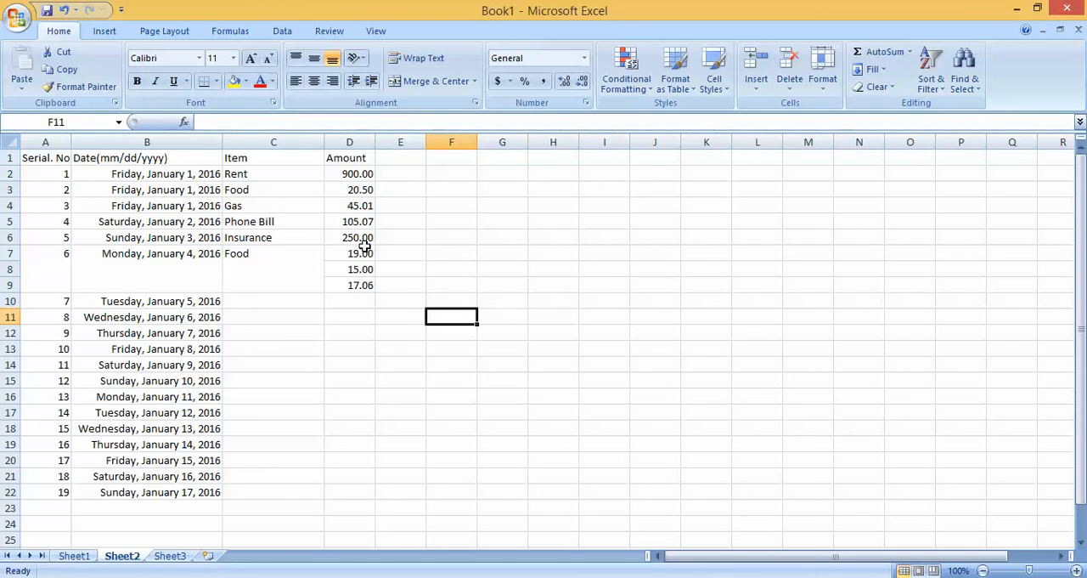